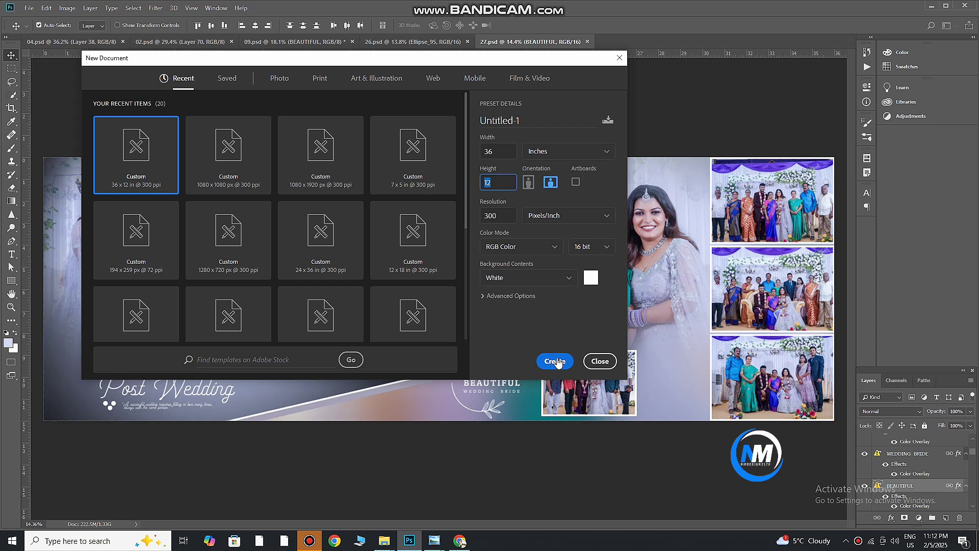
# - Create a 36 × 12 inch, 300 pixels/inch RGB document with a white background and place a vertical guide at 18 inches
pyautogui.click(556, 362)
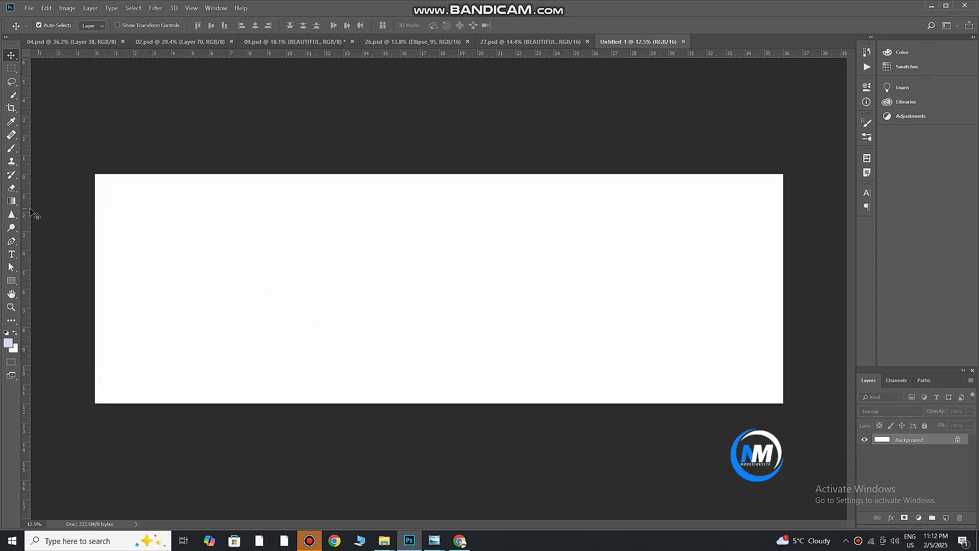
pyautogui.moveTo(24, 214); pyautogui.dragTo(440, 140)
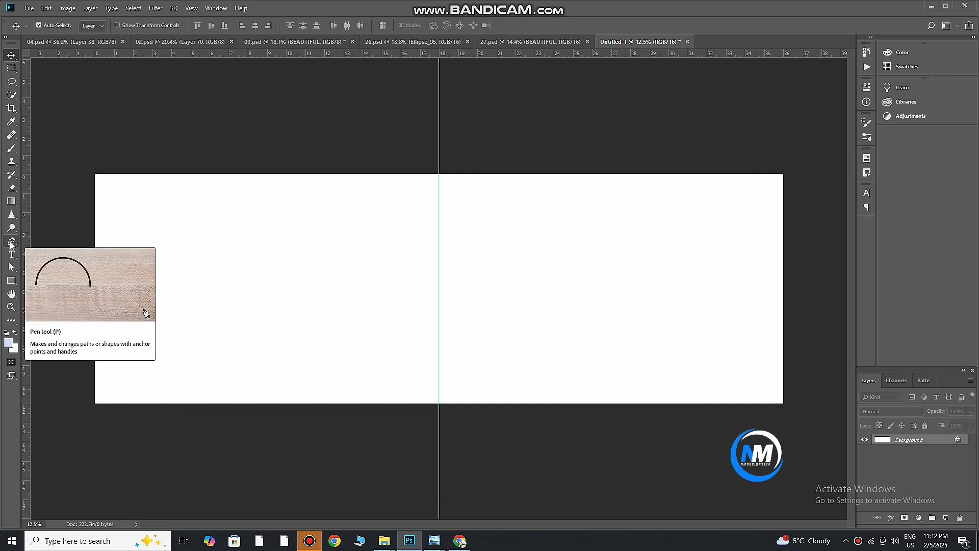
# - Set the Pen tool to Shape mode and add a second vertical guide at about 12.7 inches
pyautogui.click(11, 242)
pyautogui.click(55, 24)
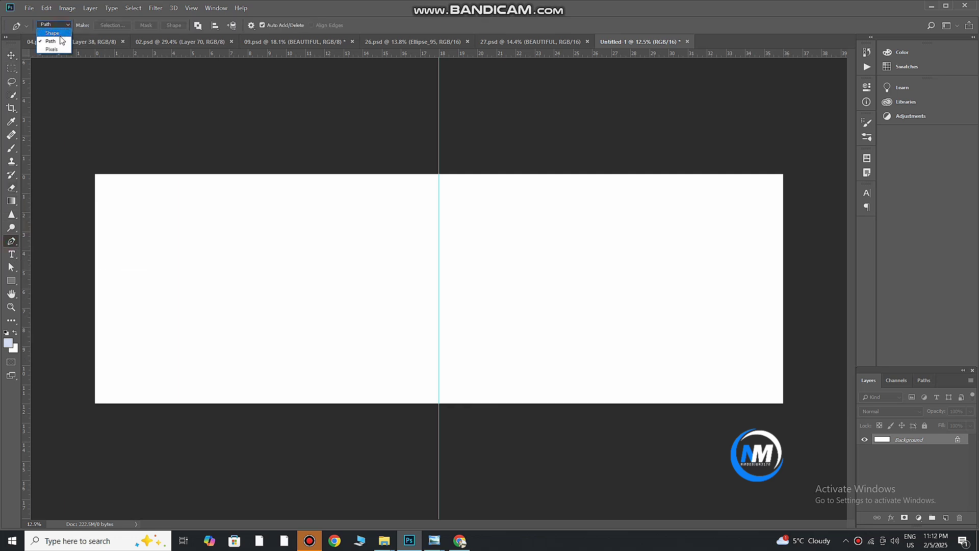
pyautogui.click(52, 32)
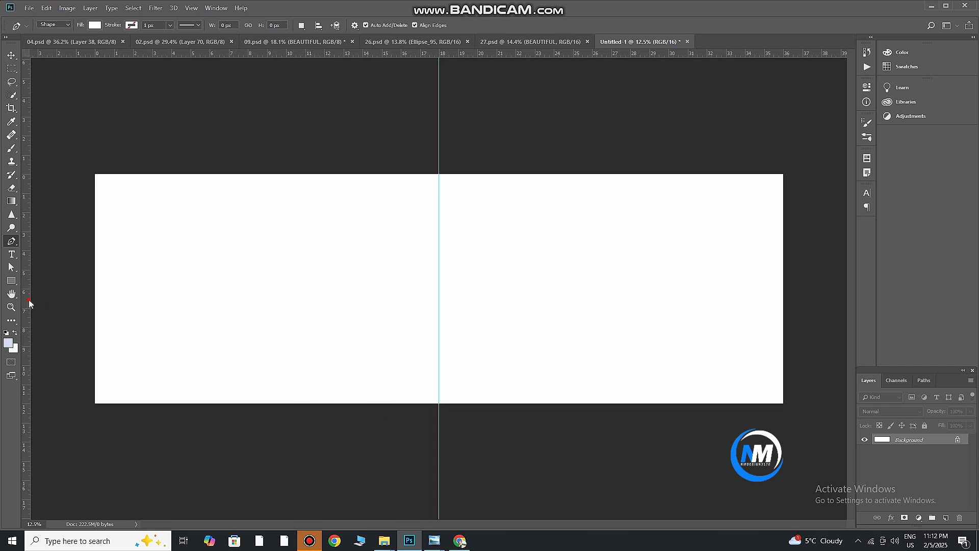
pyautogui.moveTo(29, 304); pyautogui.dragTo(338, 265)
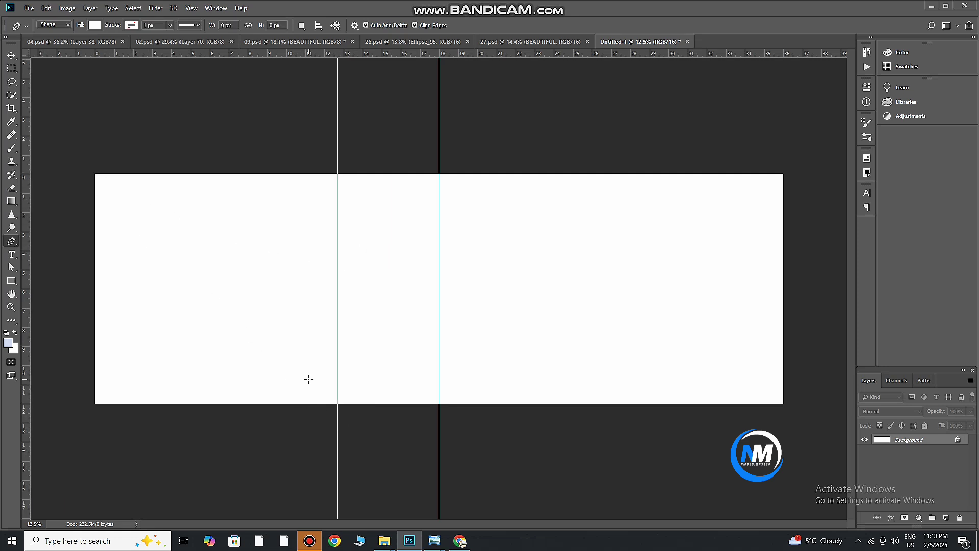
# - Draw a closed S-curved shape from the page's upper-left corner to the 12.7-inch guide at the bottom edge, closing around the lower-left corner
pyautogui.click(96, 173)
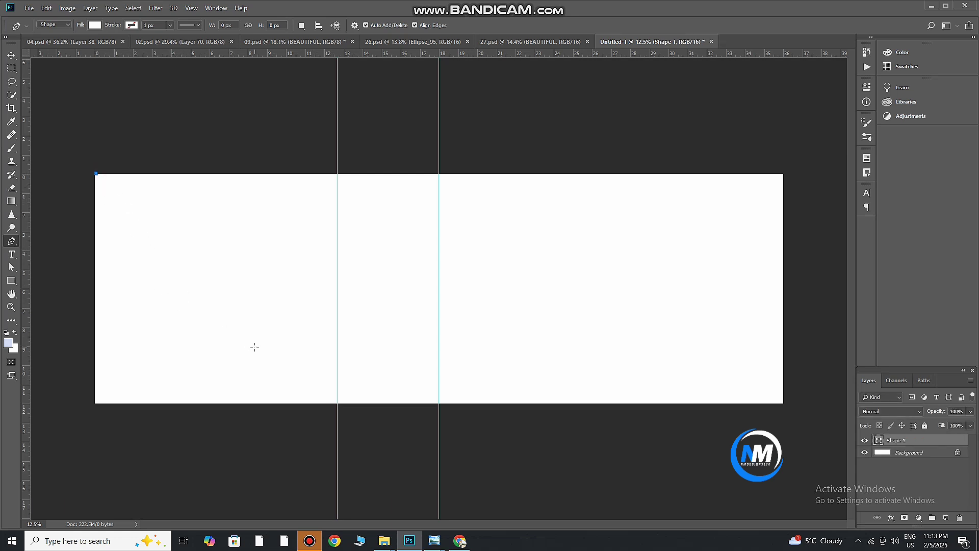
pyautogui.moveTo(204, 293); pyautogui.dragTo(292, 352)
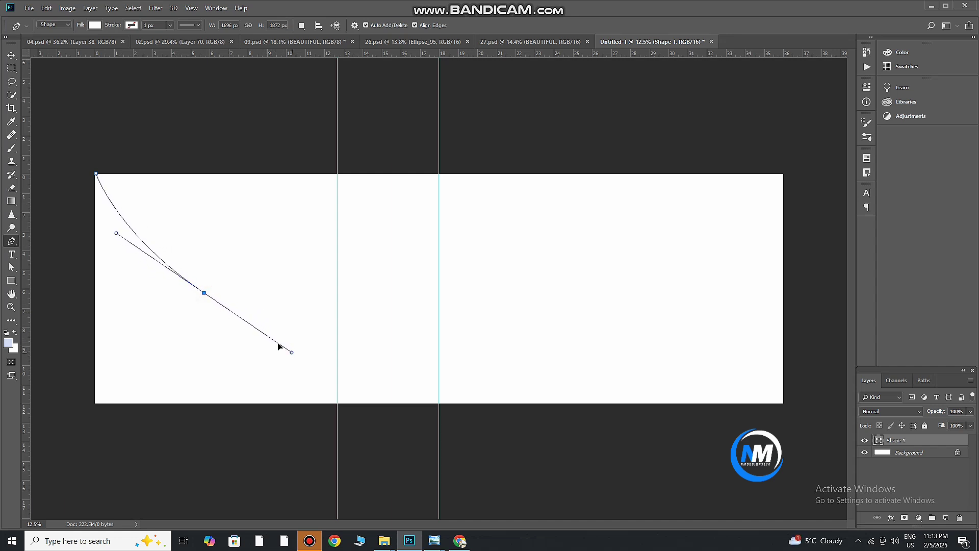
pyautogui.keyDown('alt'); pyautogui.click(203, 292); pyautogui.keyUp('alt')
pyautogui.moveTo(337, 402); pyautogui.dragTo(373, 468)
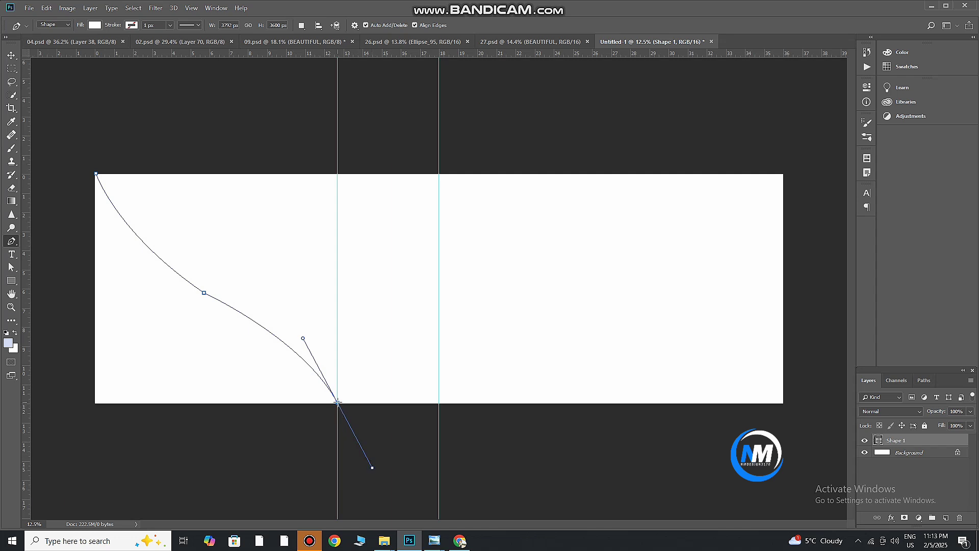
pyautogui.keyDown('alt'); pyautogui.click(338, 403); pyautogui.keyUp('alt')
pyautogui.click(93, 404)
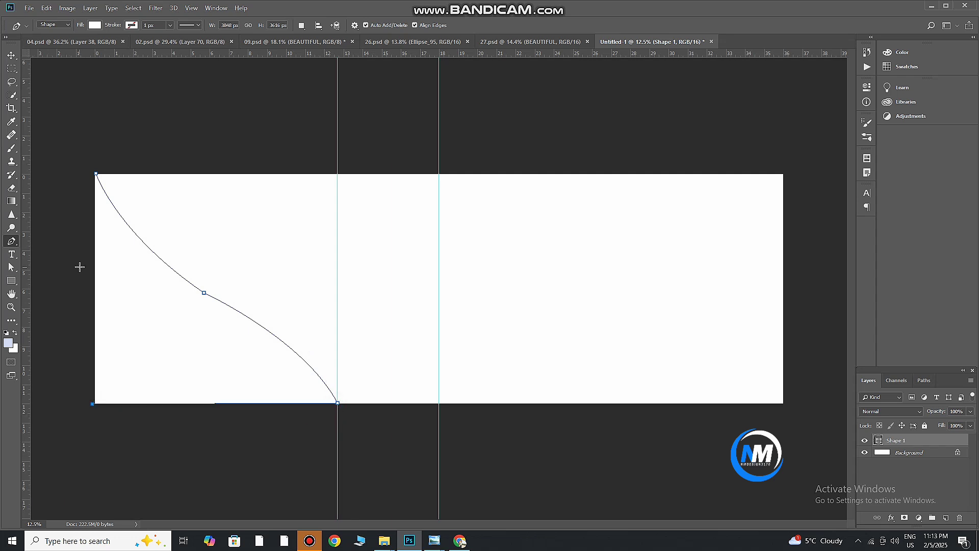
pyautogui.click(91, 172)
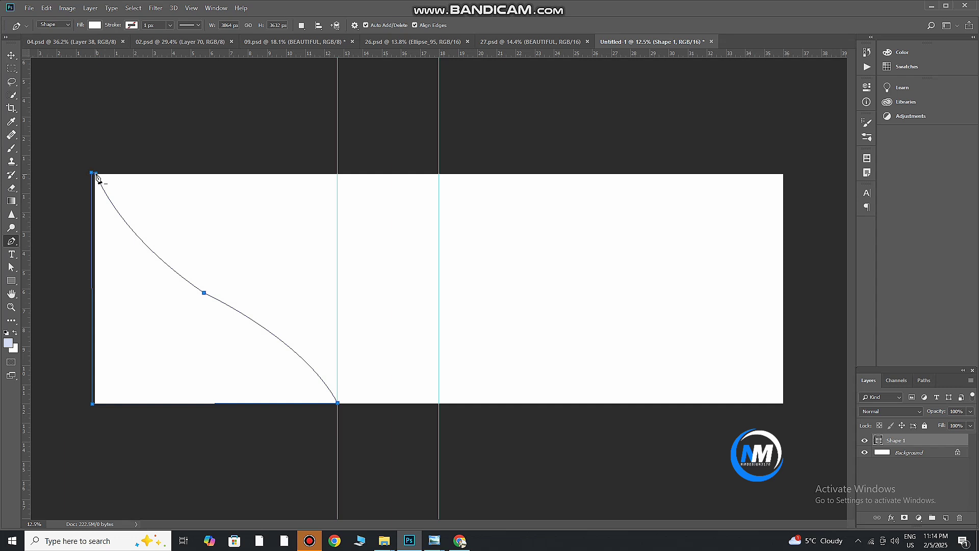
pyautogui.click(96, 174)
pyautogui.hotkey('ctrl', 'z')
pyautogui.hotkey('ctrl', 'z')
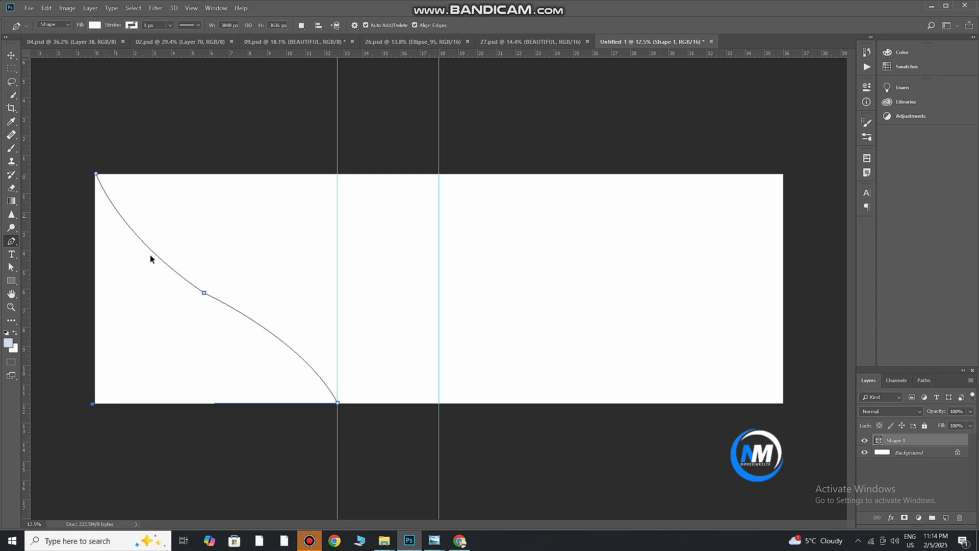
pyautogui.click(96, 175)
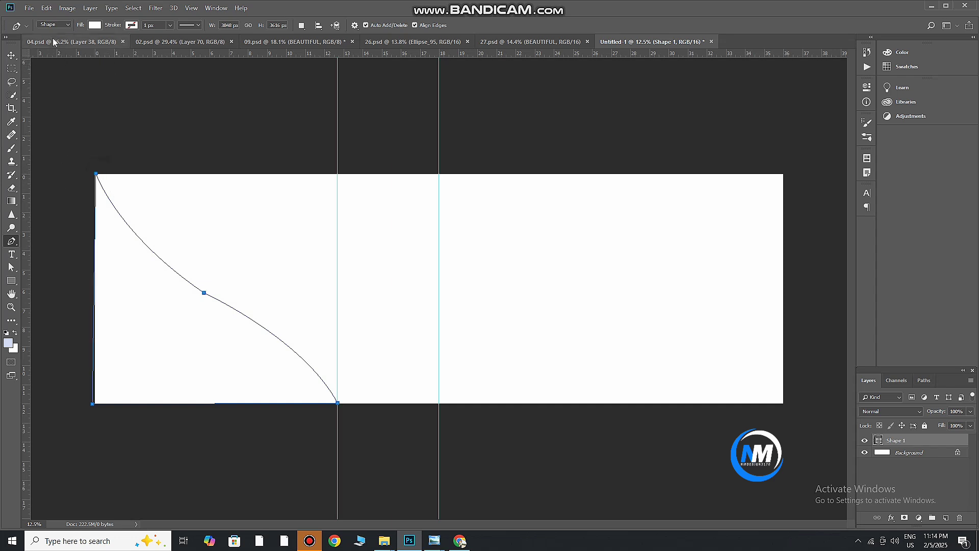
# - Fill the S-curved shape with black
pyautogui.click(95, 25)
pyautogui.click(51, 78)
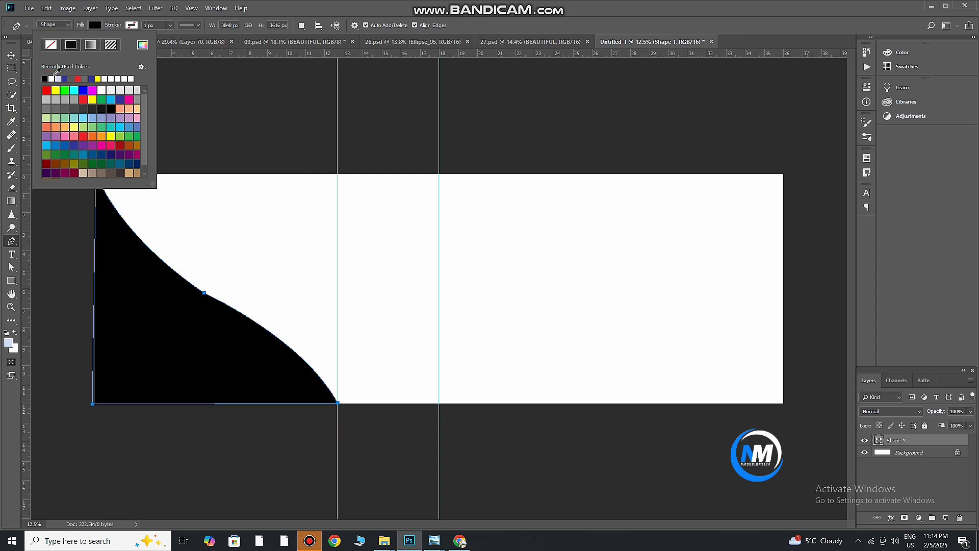
pyautogui.click(96, 25)
pyautogui.click(11, 55)
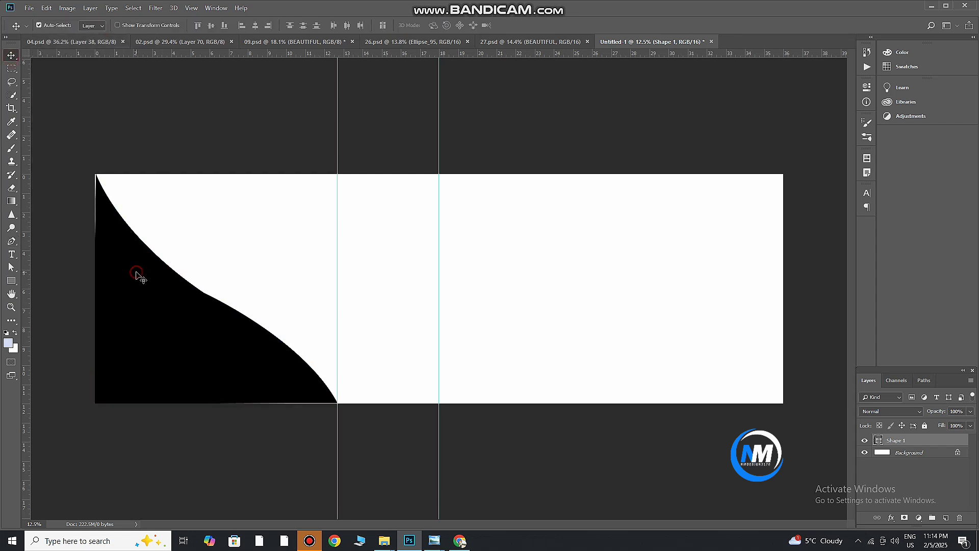
# - Enlarge the black shape slightly with Free Transform, then delete it
pyautogui.hotkey('ctrl', 't')
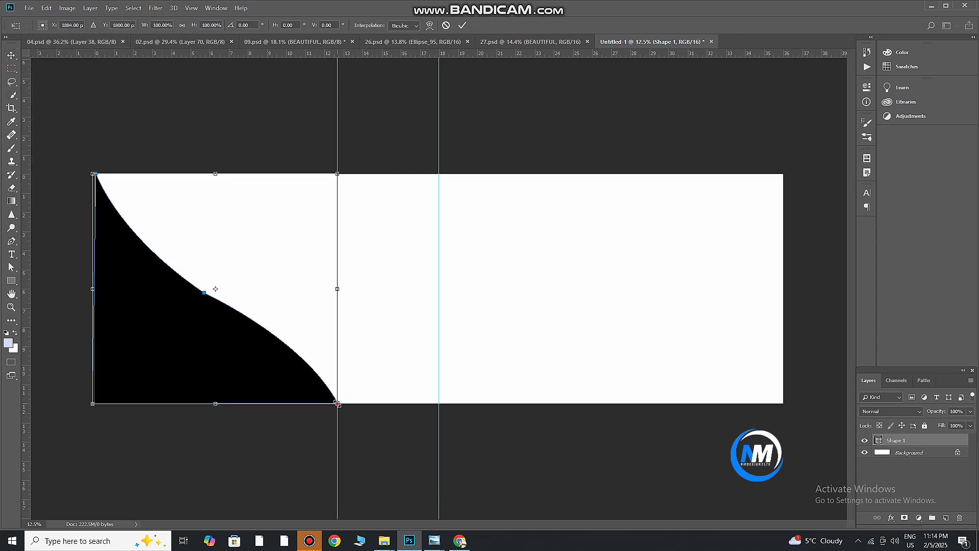
pyautogui.moveTo(339, 406); pyautogui.dragTo(341, 407)
pyautogui.click(462, 25)
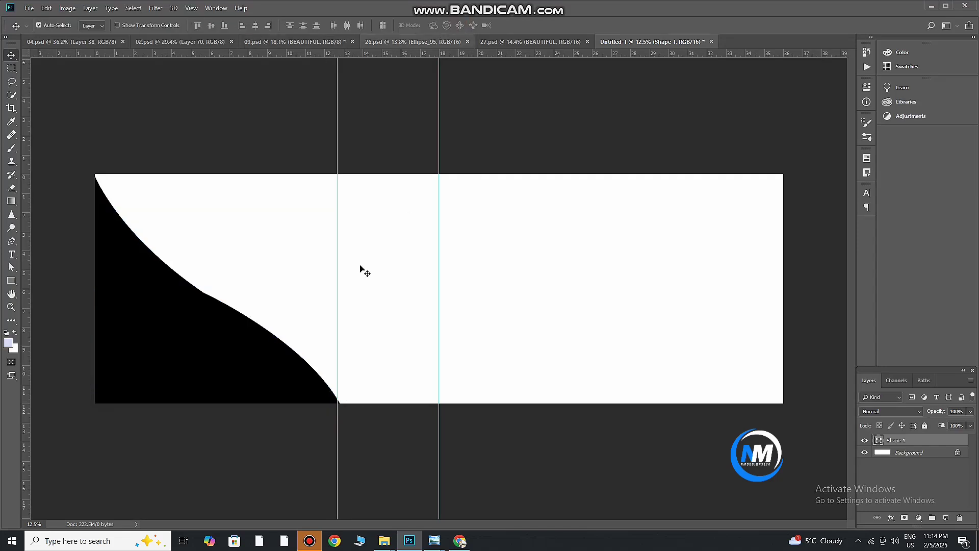
pyautogui.click(199, 310)
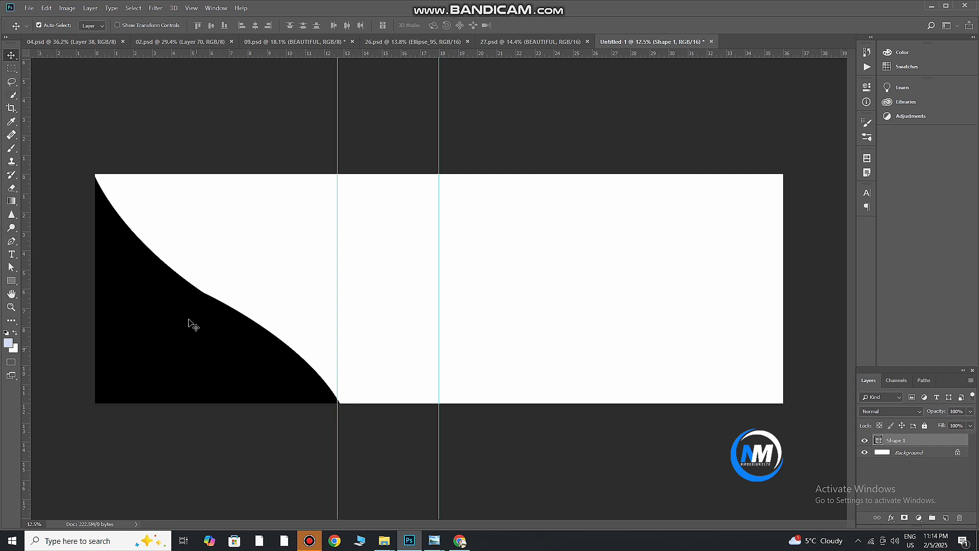
pyautogui.press('Delete')
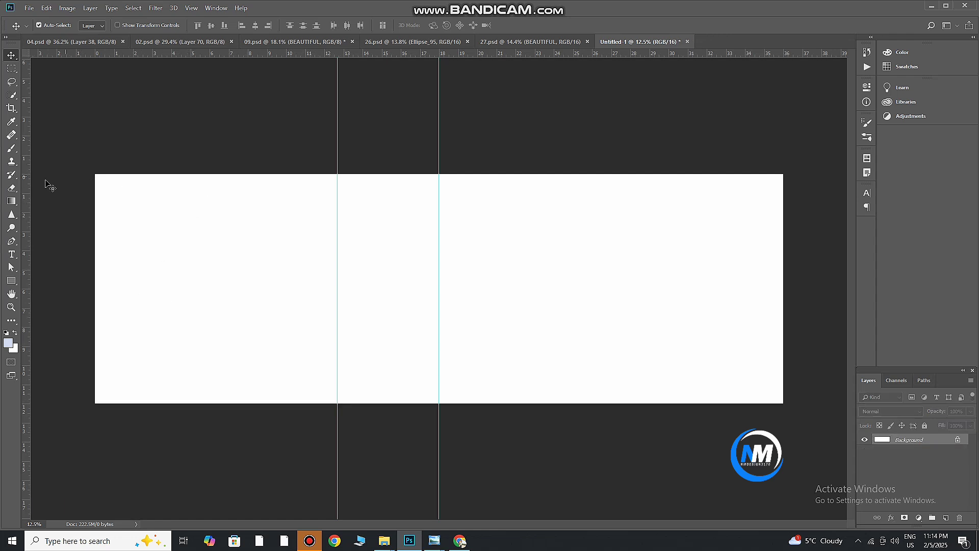
# - Start a new pen shape with an anchor at the page's upper-left corner
pyautogui.click(12, 241)
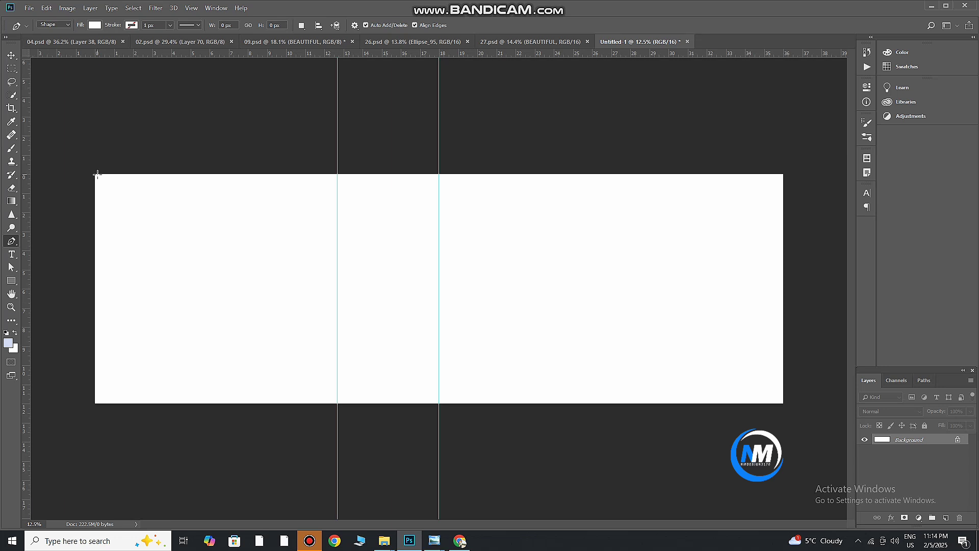
pyautogui.click(97, 174)
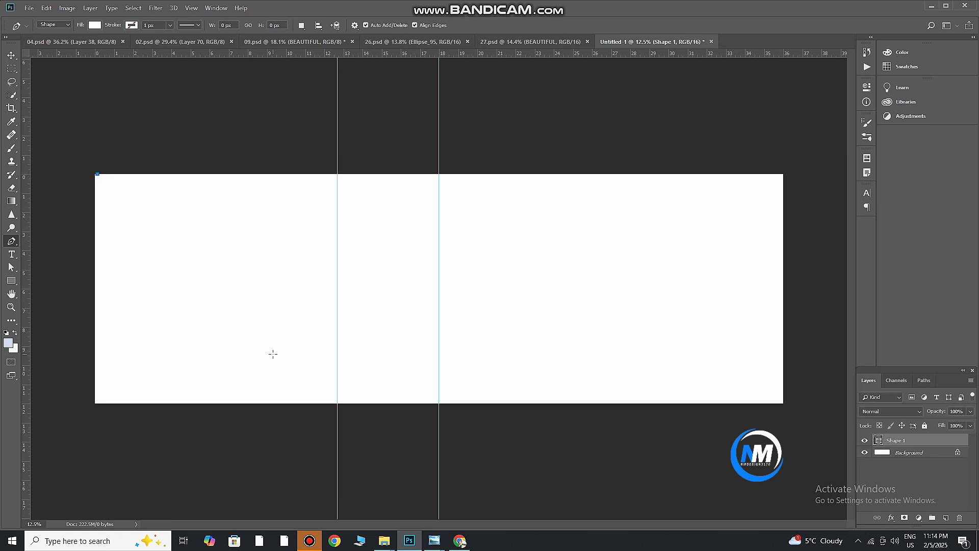
pyautogui.moveTo(283, 345); pyautogui.dragTo(414, 414)
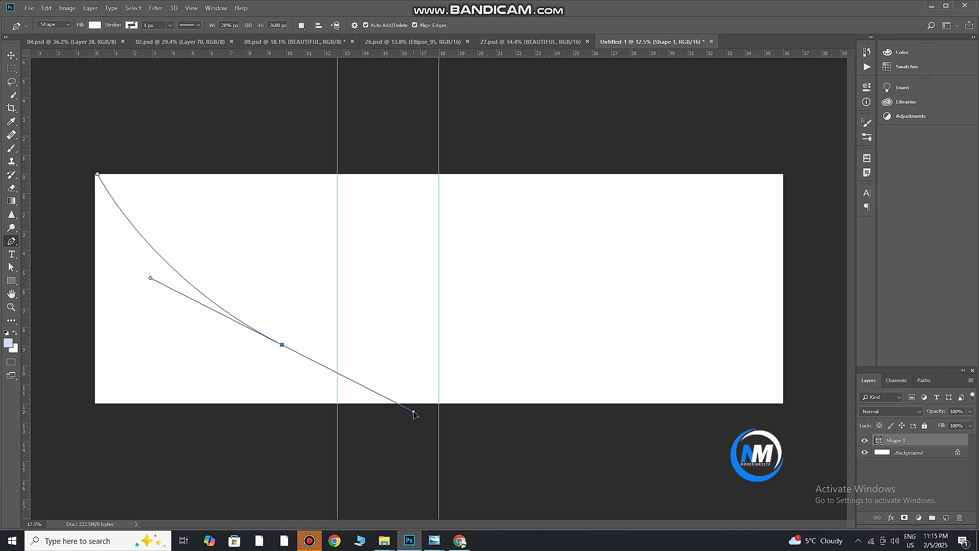
pyautogui.moveTo(414, 414); pyautogui.dragTo(456, 438)
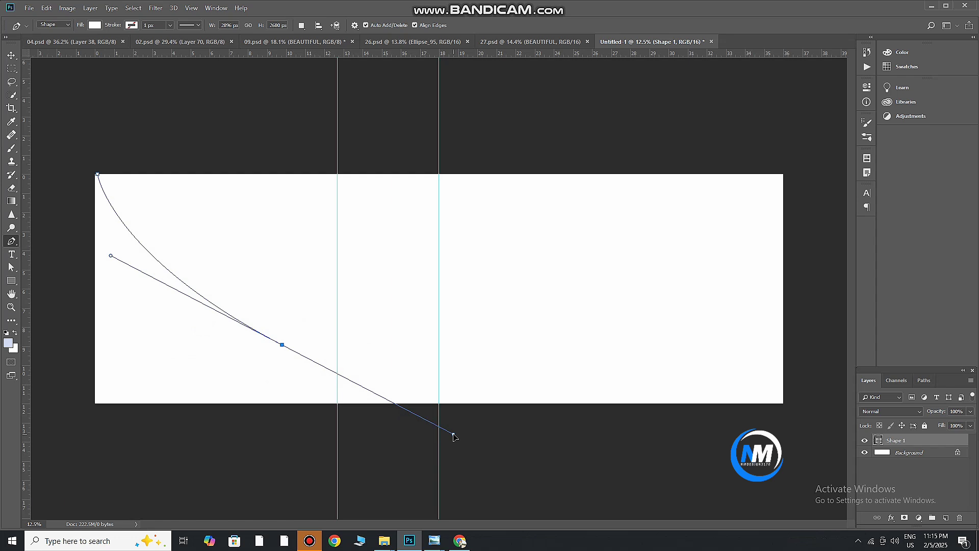
pyautogui.moveTo(454, 434); pyautogui.dragTo(453, 436)
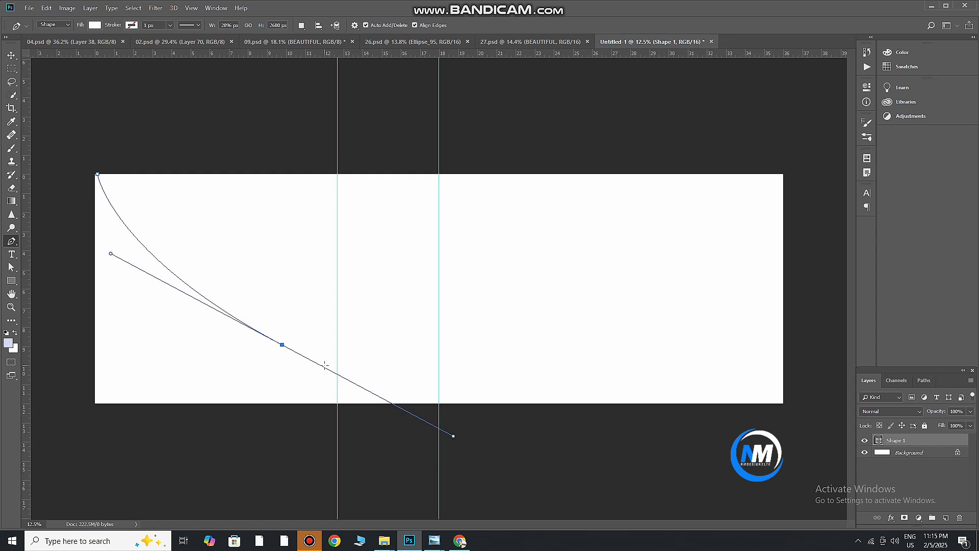
pyautogui.click(281, 345)
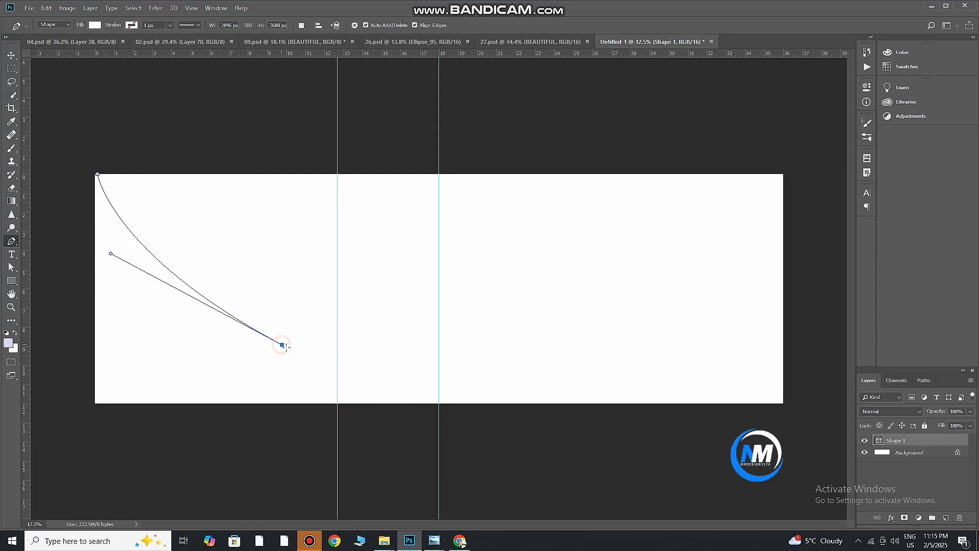
pyautogui.moveTo(337, 402); pyautogui.dragTo(303, 377)
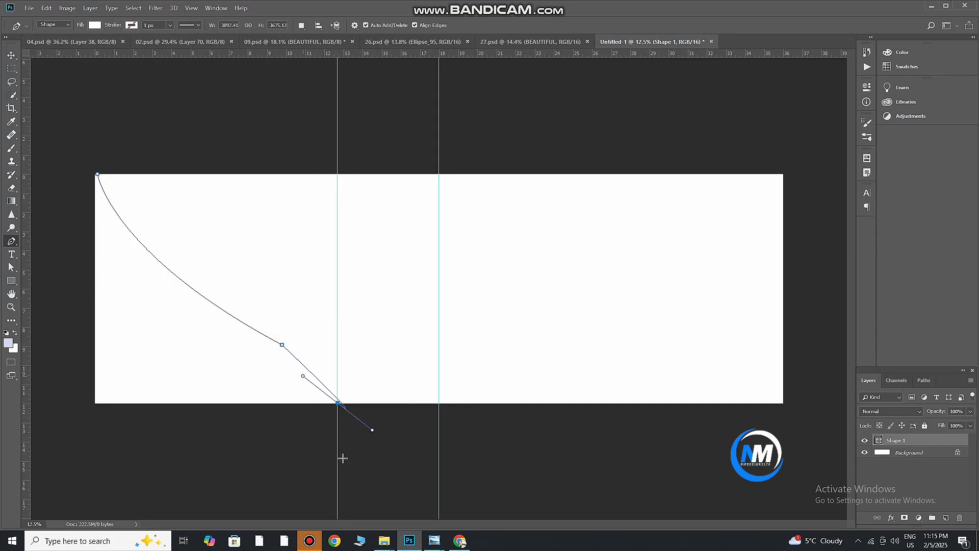
pyautogui.moveTo(343, 459); pyautogui.dragTo(347, 471)
pyautogui.hotkey('ctrl', 'z')
pyautogui.hotkey('ctrl', 'z')
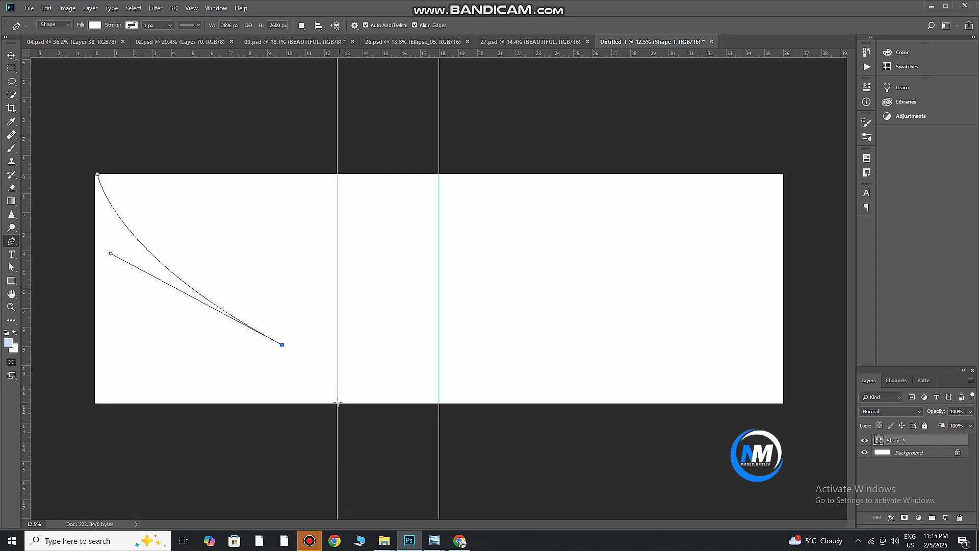
pyautogui.moveTo(337, 404); pyautogui.dragTo(372, 456)
pyautogui.hotkey('ctrl', 'z')
pyautogui.hotkey('ctrl', 'z')
pyautogui.moveTo(257, 318); pyautogui.dragTo(353, 351)
pyautogui.hotkey('ctrl', 'z')
# - Draw an S-curve through an anchor about 7.4 inches across and 7.2 inches down, ending on the bottom edge at about 13.1 inches
pyautogui.moveTo(236, 312); pyautogui.dragTo(363, 383)
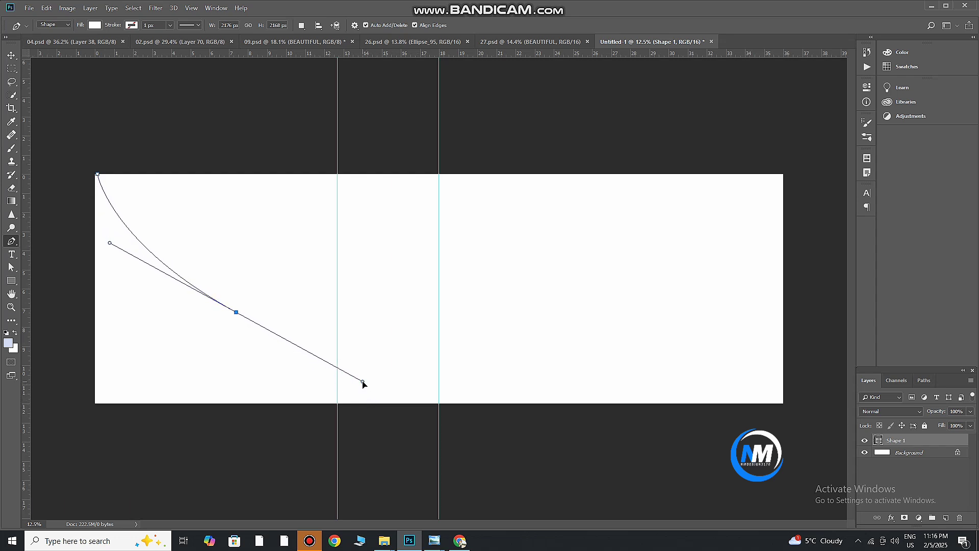
pyautogui.keyDown('alt'); pyautogui.click(236, 312); pyautogui.keyUp('alt')
pyautogui.moveTo(345, 402); pyautogui.dragTo(363, 450)
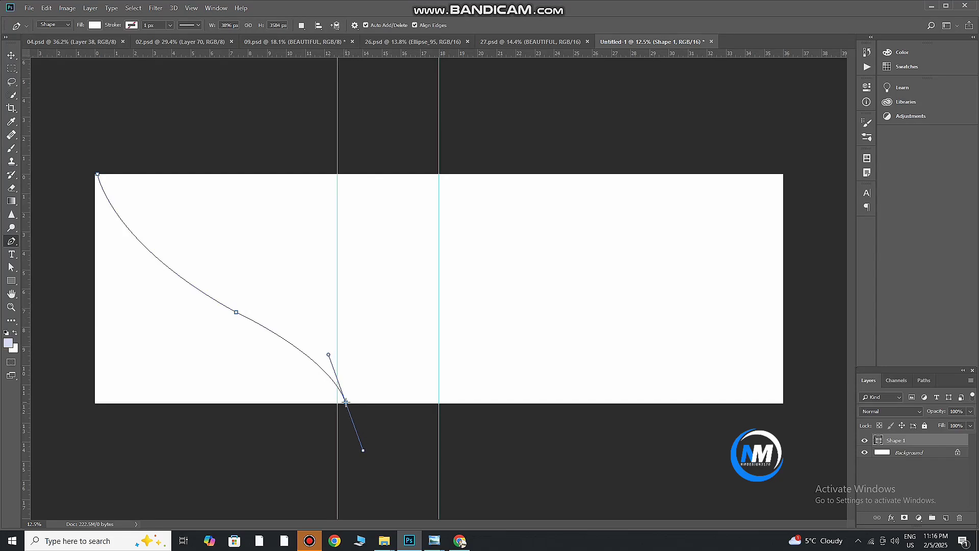
pyautogui.keyDown('alt'); pyautogui.click(346, 402); pyautogui.keyUp('alt')
# - Continue the shape with straight segments outside the page, around its bottom and left sides, back to the upper-left corner
pyautogui.click(346, 414)
pyautogui.click(187, 421)
pyautogui.click(107, 416)
pyautogui.click(79, 412)
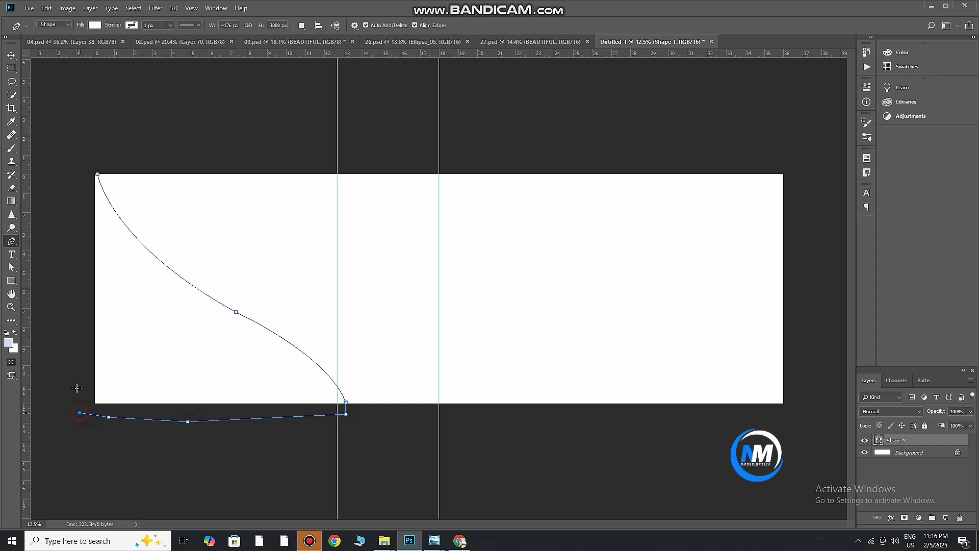
pyautogui.click(72, 266)
pyautogui.click(73, 186)
pyautogui.click(77, 169)
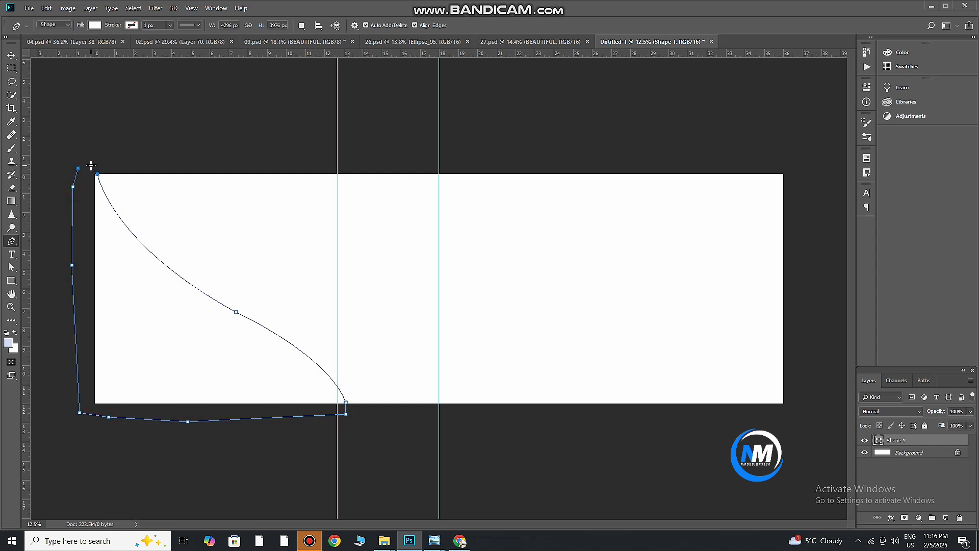
pyautogui.click(95, 167)
# - Set the curved shape layer's fill color to black (000000)
pyautogui.click(11, 54)
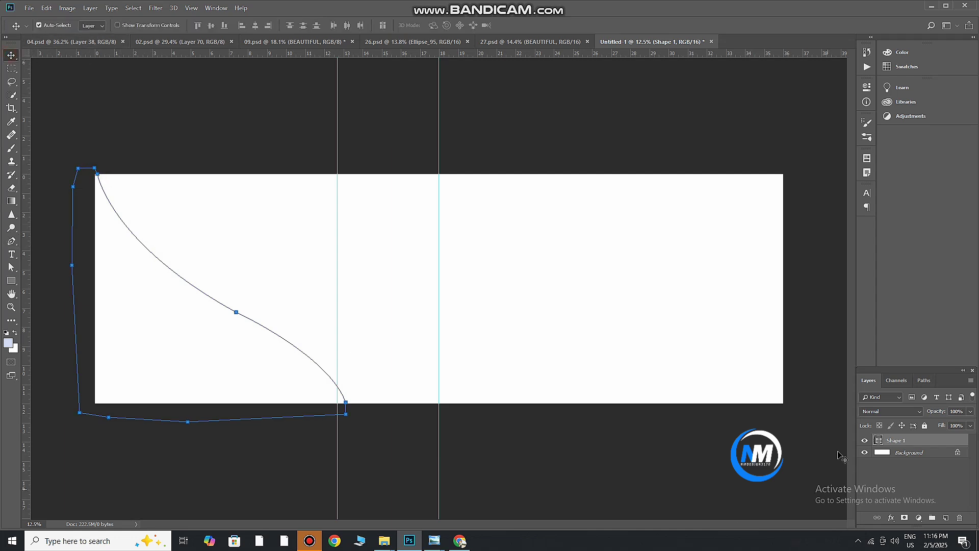
pyautogui.doubleClick(878, 441)
pyautogui.write('000000')
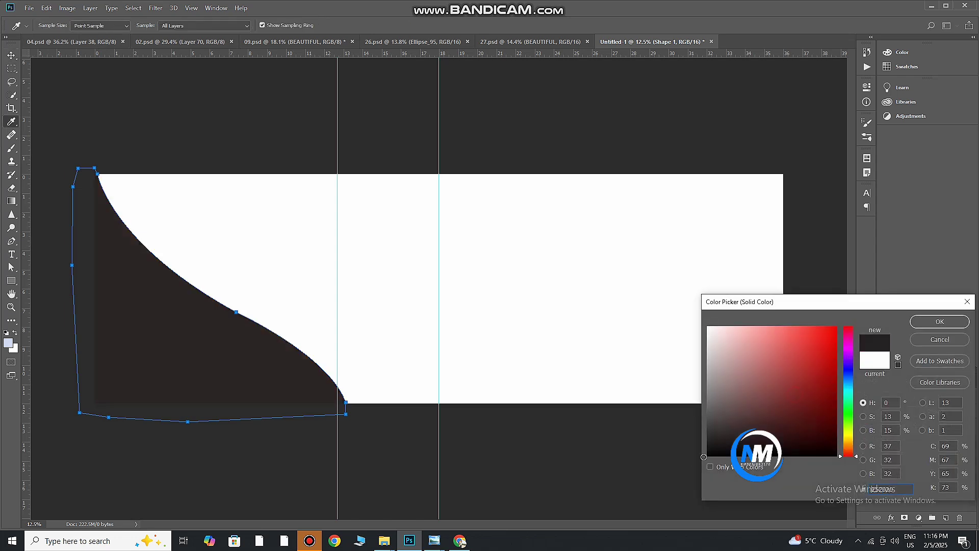
pyautogui.click(940, 321)
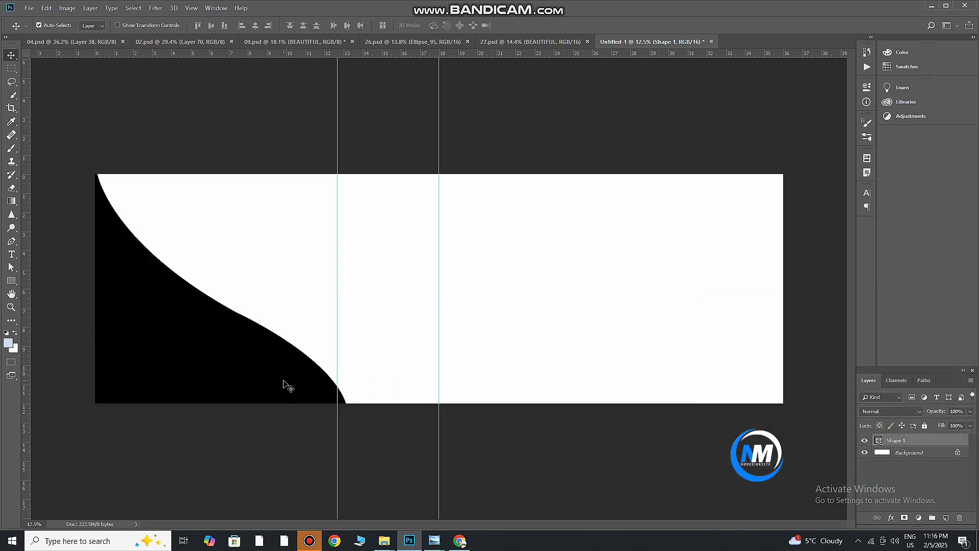
# - Remove the vertical guide at about 12.7 inches and make the Background layer active
pyautogui.moveTo(338, 389); pyautogui.dragTo(23, 331)
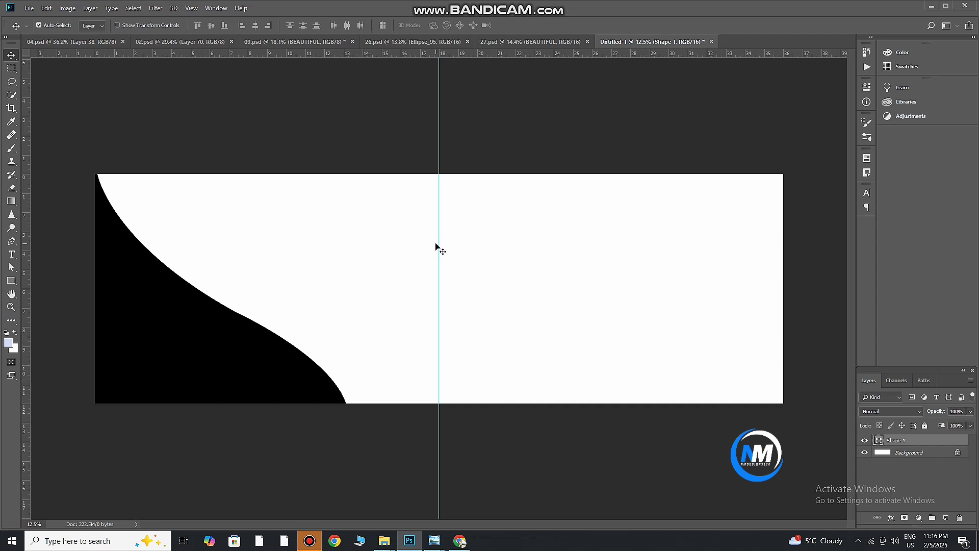
pyautogui.click(927, 454)
pyautogui.click(410, 545)
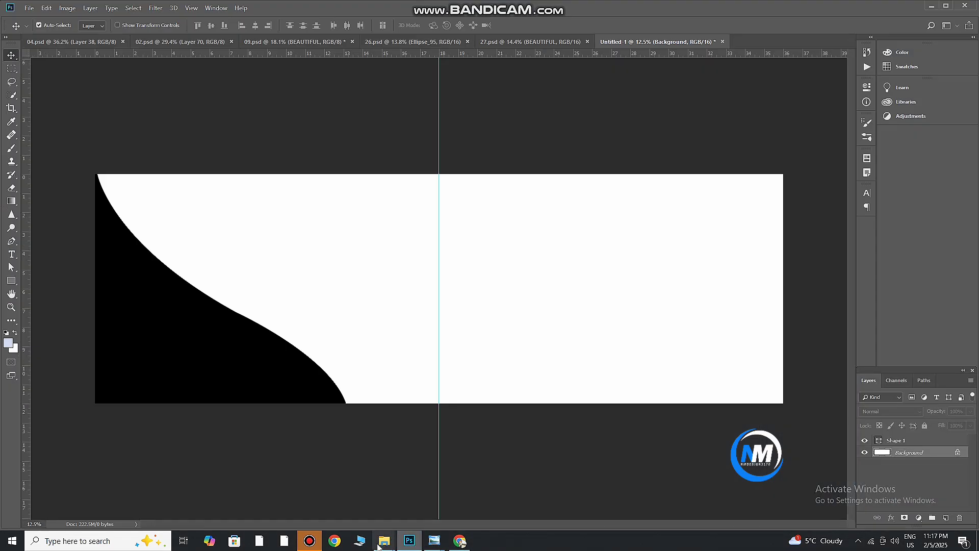
# - Place DSC09058 from File Explorer's wedding folder with its raw temperature at -9, positioned over the page's left half beneath the black shape
pyautogui.moveTo(384, 541)
pyautogui.click(219, 487)
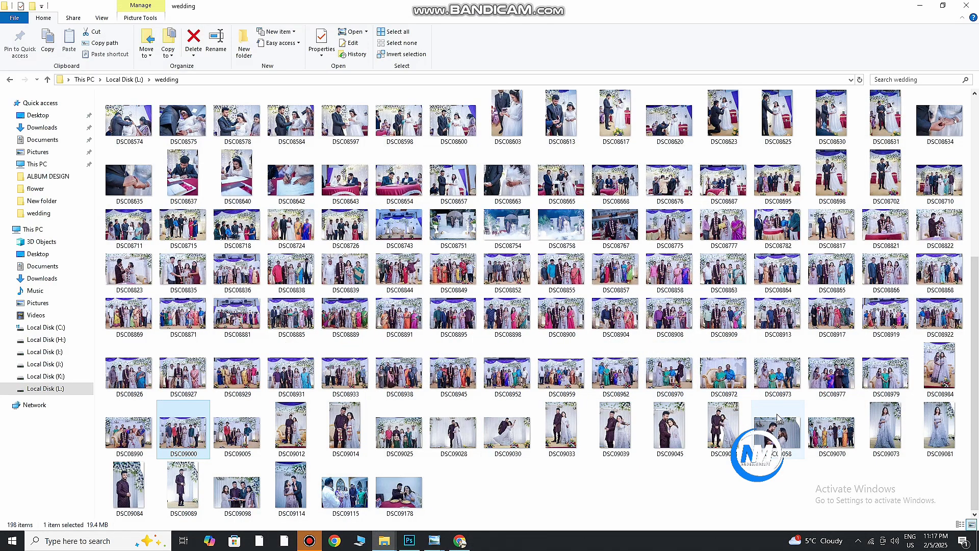
pyautogui.moveTo(776, 434); pyautogui.dragTo(439, 421)
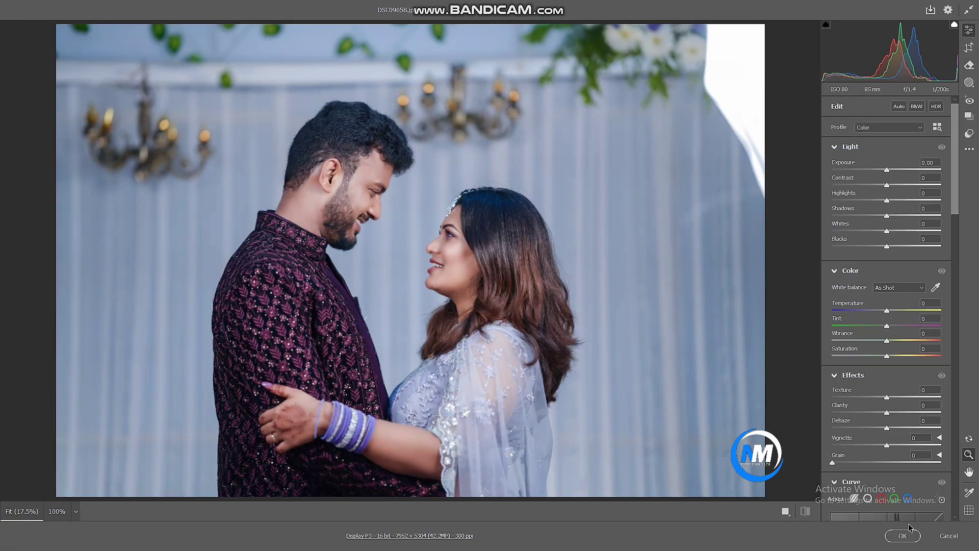
pyautogui.moveTo(886, 311); pyautogui.dragTo(882, 312)
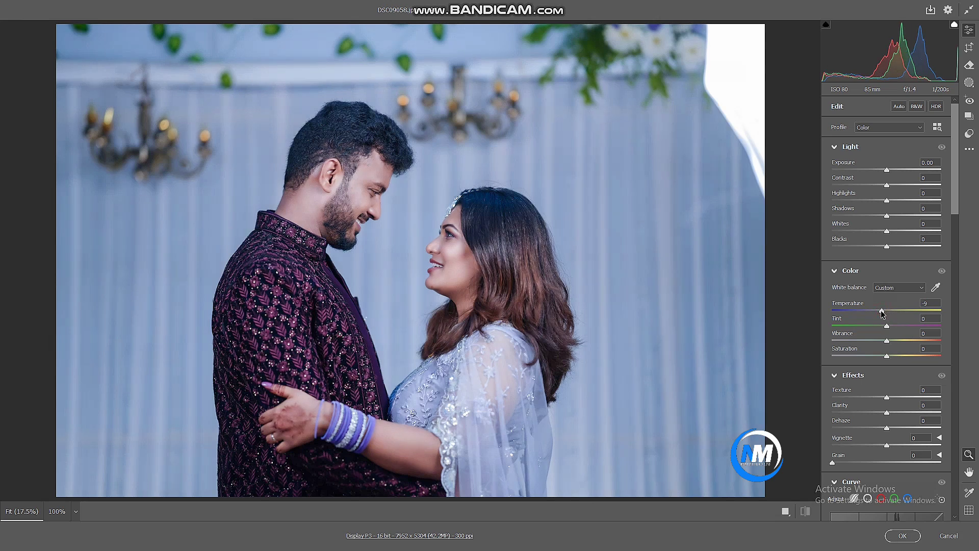
pyautogui.click(903, 535)
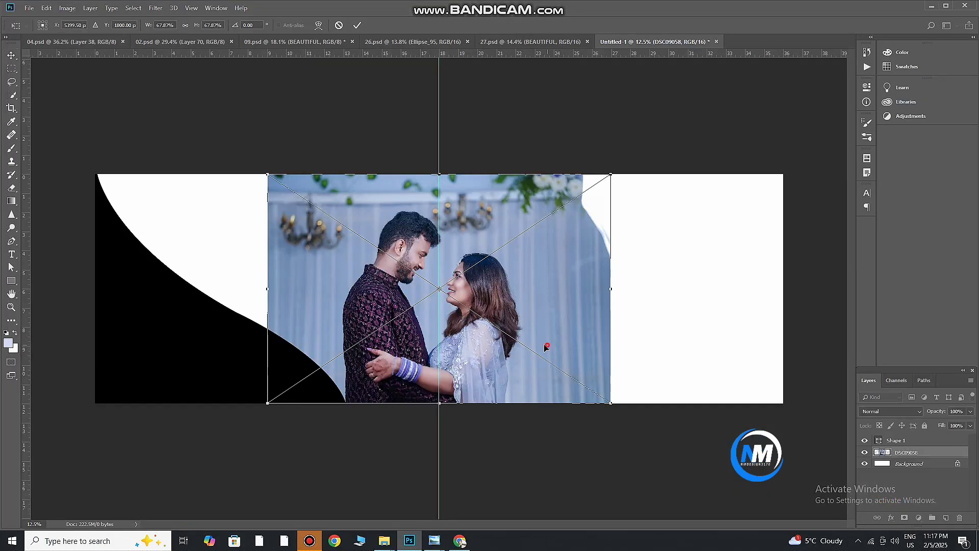
pyautogui.moveTo(547, 344); pyautogui.dragTo(378, 344)
pyautogui.click(353, 26)
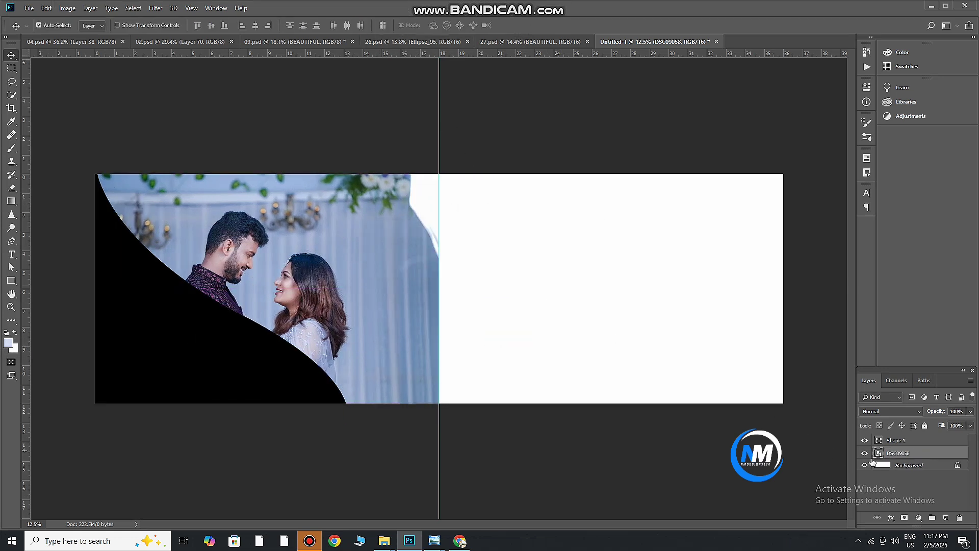
# - Duplicate the DSC09058 photo layer and hide the copy
pyautogui.doubleClick(919, 455)
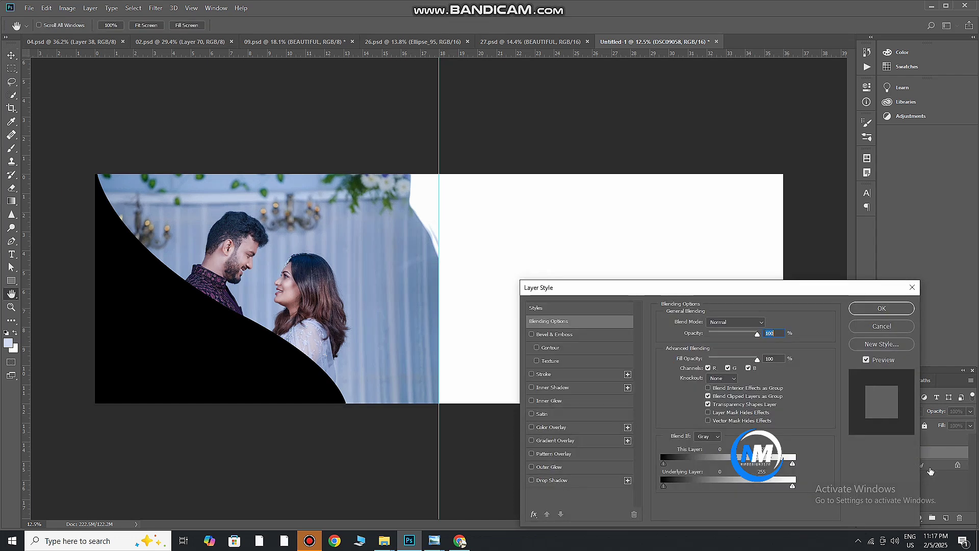
pyautogui.click(882, 327)
pyautogui.moveTo(937, 456); pyautogui.dragTo(946, 515)
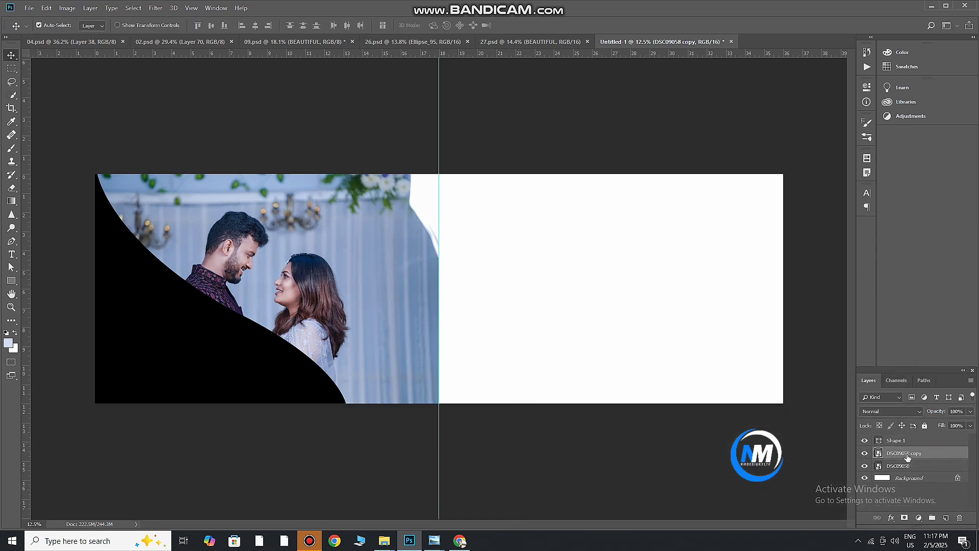
pyautogui.click(864, 453)
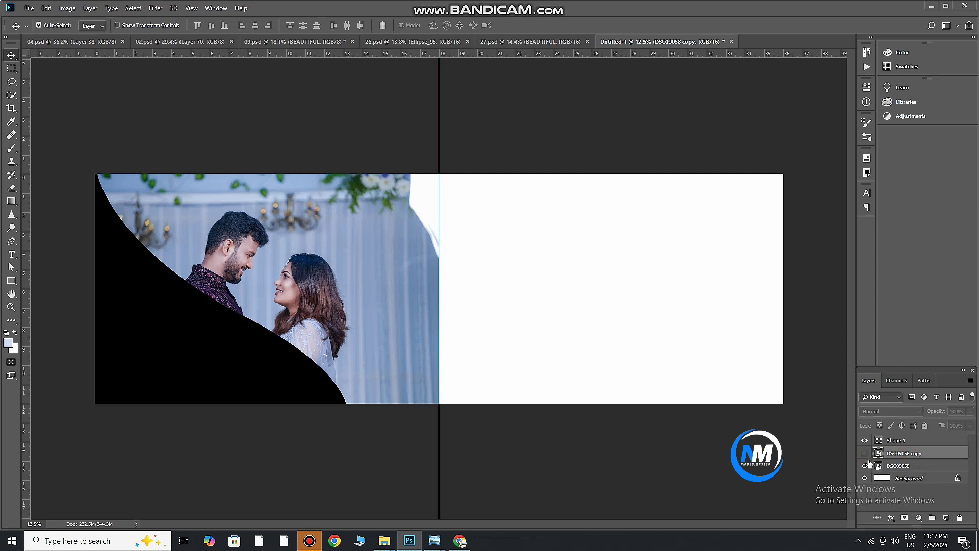
# - Apply a Gaussian Blur with a 263.1 pixel radius to the original DSC09058 layer
pyautogui.click(904, 468)
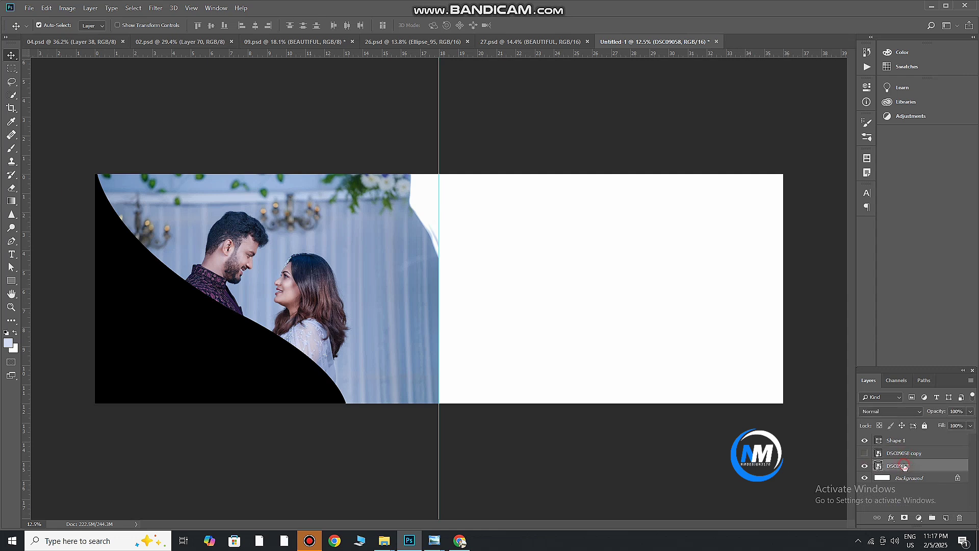
pyautogui.click(155, 9)
pyautogui.moveTo(183, 125)
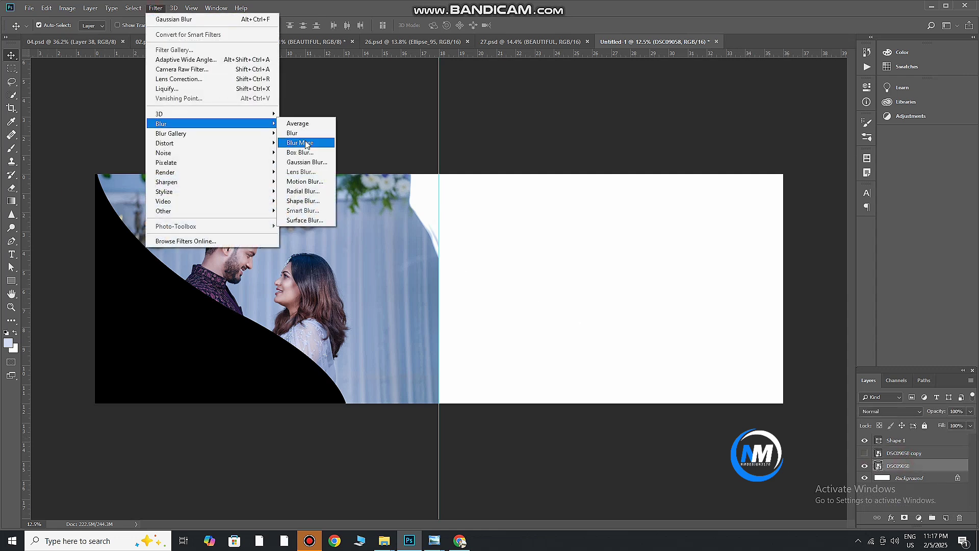
pyautogui.click(318, 162)
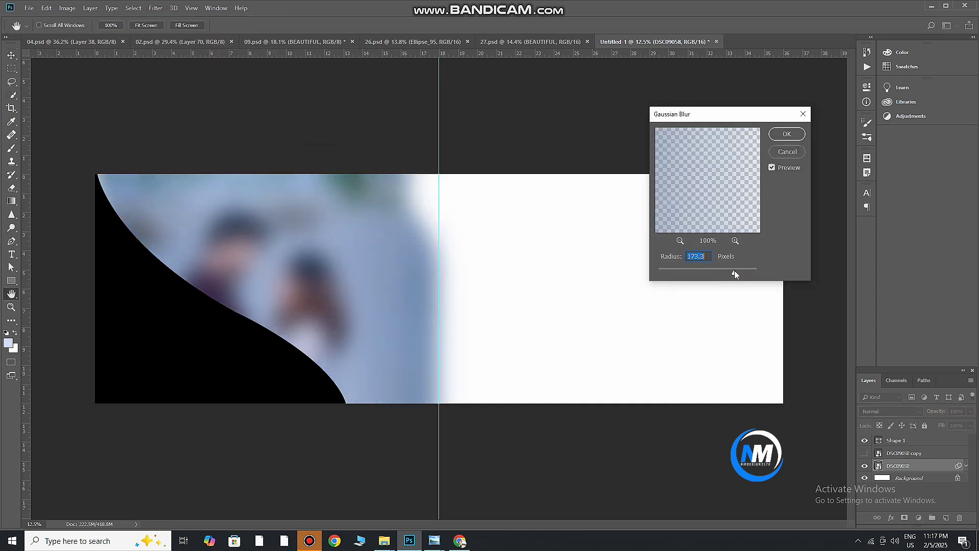
pyautogui.moveTo(735, 270); pyautogui.dragTo(741, 271)
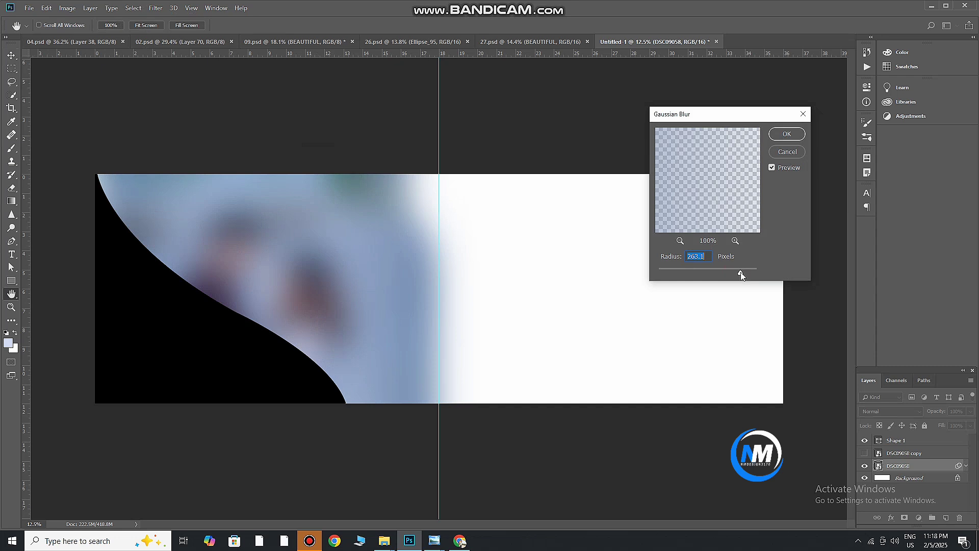
pyautogui.click(787, 135)
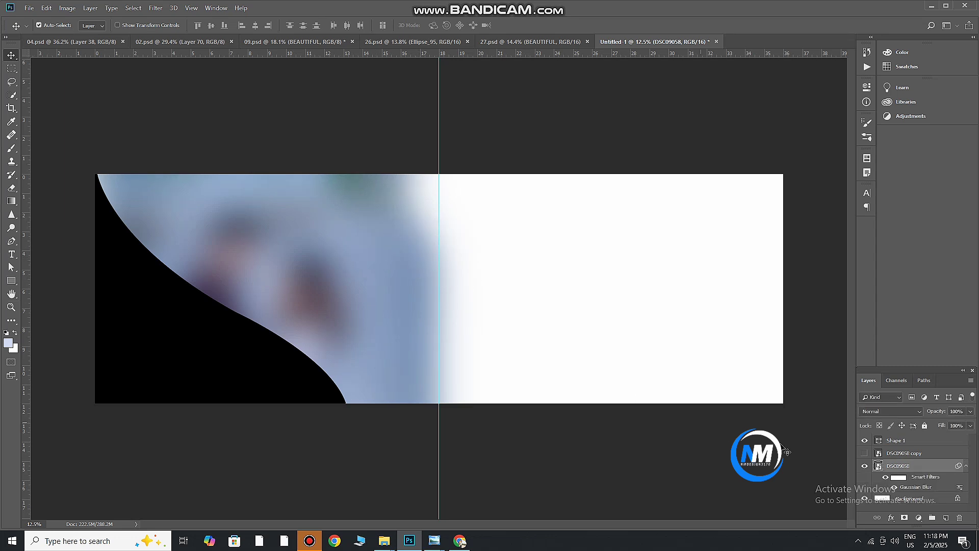
# - Show the DSC09058 copy, move it up and to the right of the curve, and scale it to about 66.85%
pyautogui.click(864, 453)
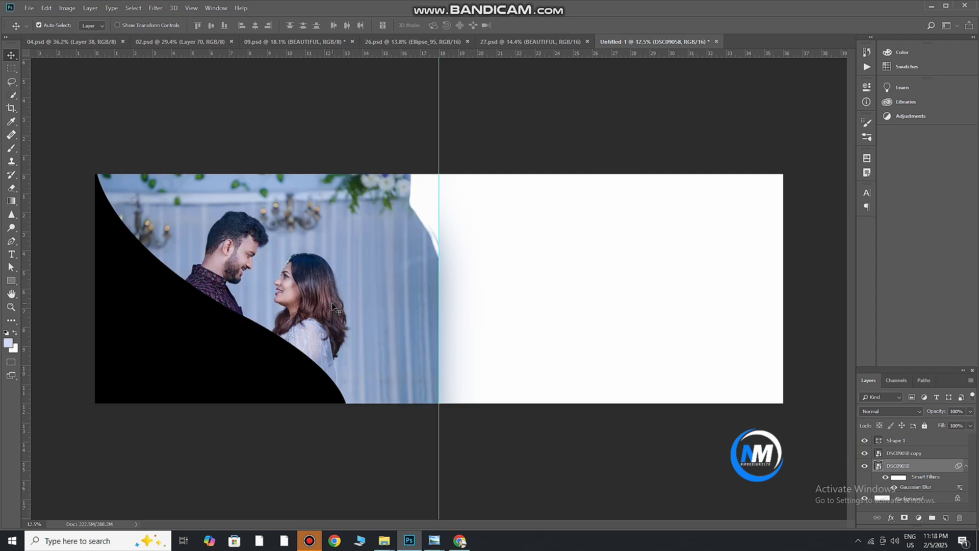
pyautogui.moveTo(338, 301); pyautogui.dragTo(363, 292)
pyautogui.hotkey('ctrl', 't')
pyautogui.moveTo(520, 375)
pyautogui.mouseDown()
pyautogui.moveTo(501, 361)
pyautogui.moveTo(515, 377)
pyautogui.mouseUp()
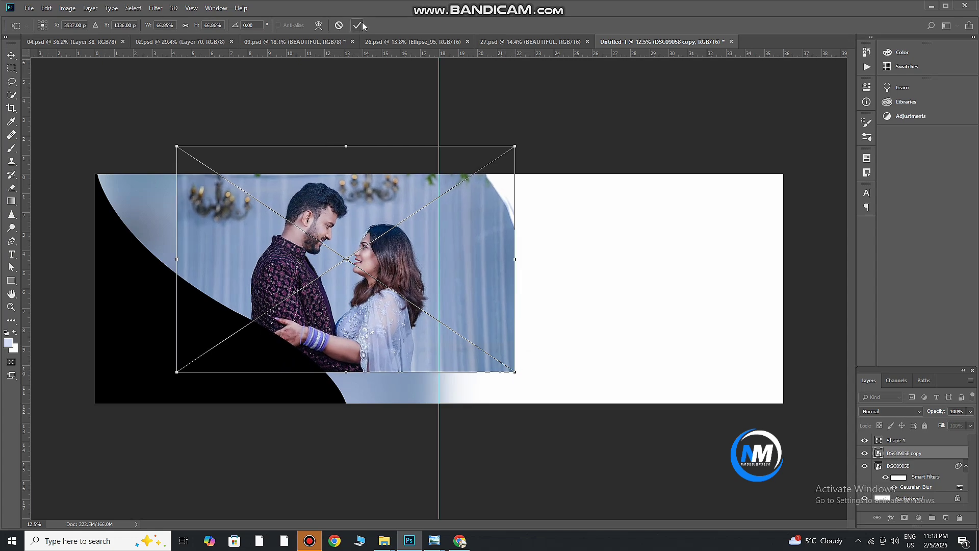
pyautogui.click(357, 25)
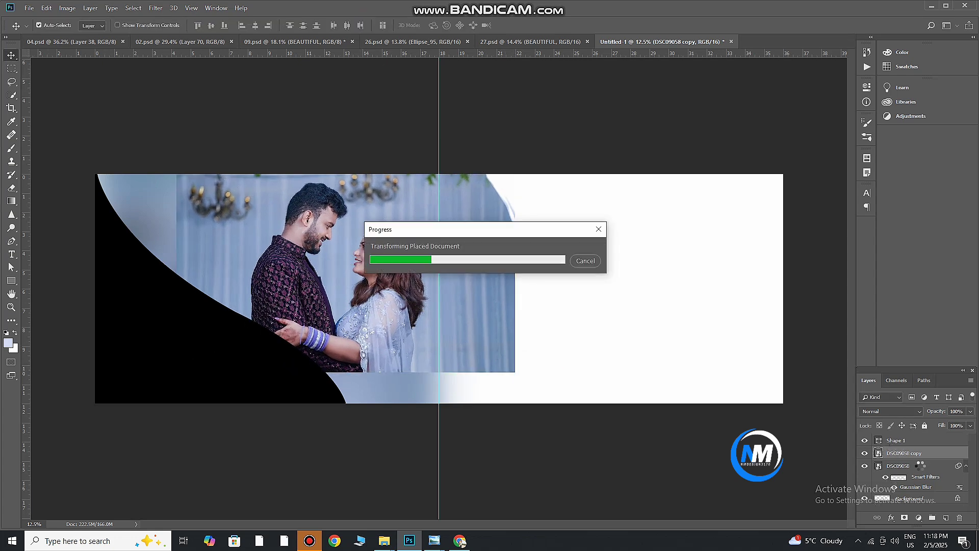
# - Add a black mask to the DSC09058 copy and reveal the couple with a soft white 1600 px brush at 50% opacity
pyautogui.keyDown('alt'); pyautogui.click(906, 520); pyautogui.keyUp('alt')
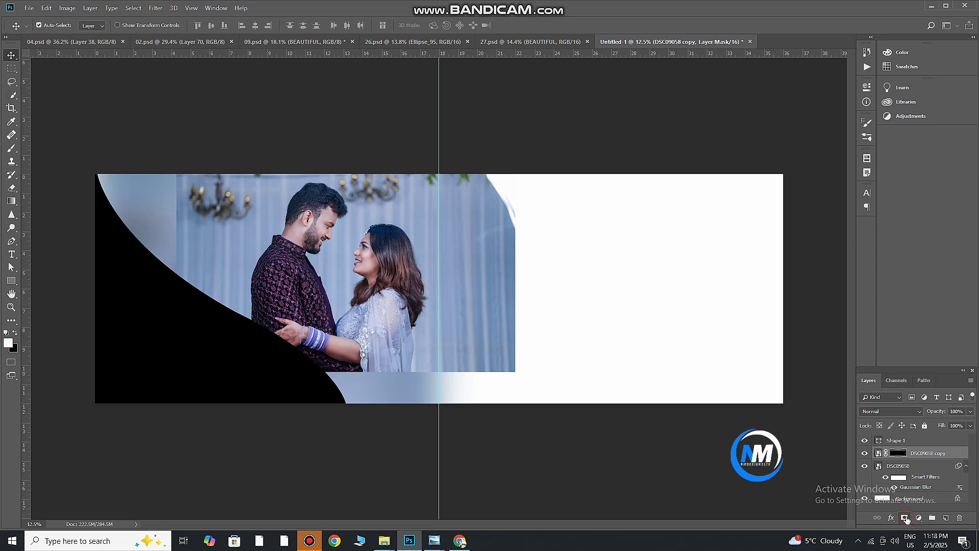
pyautogui.click(14, 149)
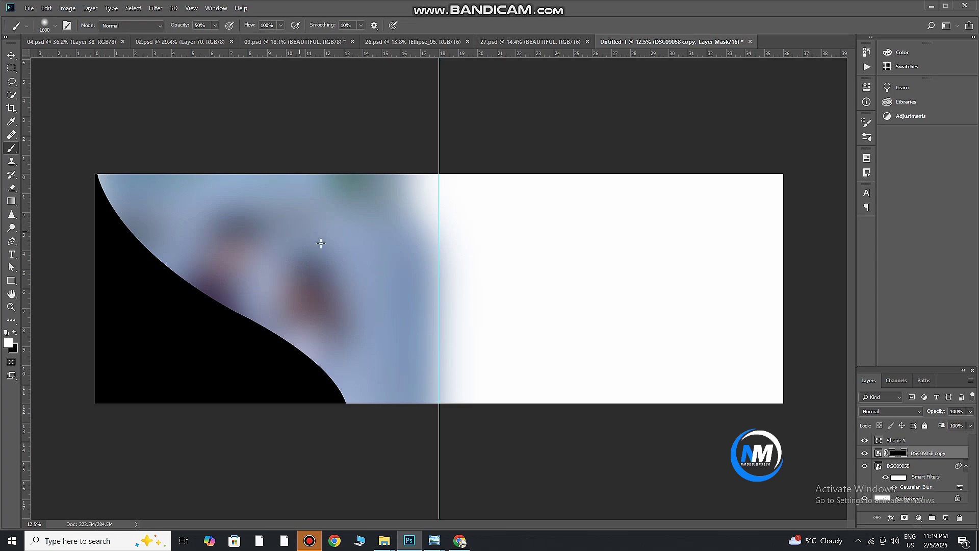
pyautogui.moveTo(307, 250)
pyautogui.mouseDown()
pyautogui.moveTo(308, 239)
pyautogui.moveTo(274, 244)
pyautogui.mouseUp()
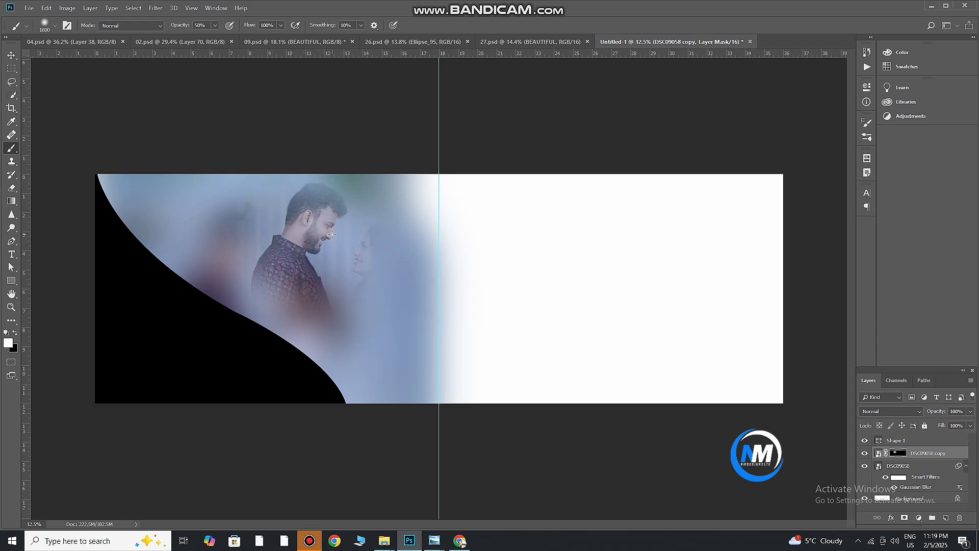
pyautogui.moveTo(332, 234)
pyautogui.mouseDown()
pyautogui.moveTo(346, 226)
pyautogui.moveTo(346, 235)
pyautogui.mouseUp()
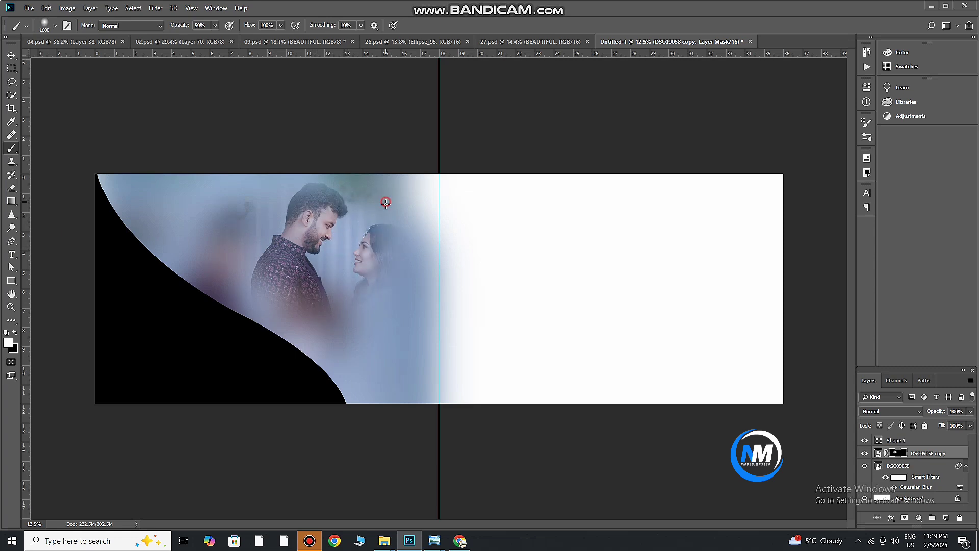
pyautogui.moveTo(386, 203)
pyautogui.mouseDown()
pyautogui.moveTo(372, 295)
pyautogui.moveTo(316, 236)
pyautogui.moveTo(278, 214)
pyautogui.moveTo(253, 239)
pyautogui.moveTo(276, 276)
pyautogui.moveTo(351, 301)
pyautogui.moveTo(358, 288)
pyautogui.moveTo(382, 306)
pyautogui.moveTo(380, 248)
pyautogui.moveTo(324, 219)
pyautogui.moveTo(332, 228)
pyautogui.mouseUp()
pyautogui.click(357, 248)
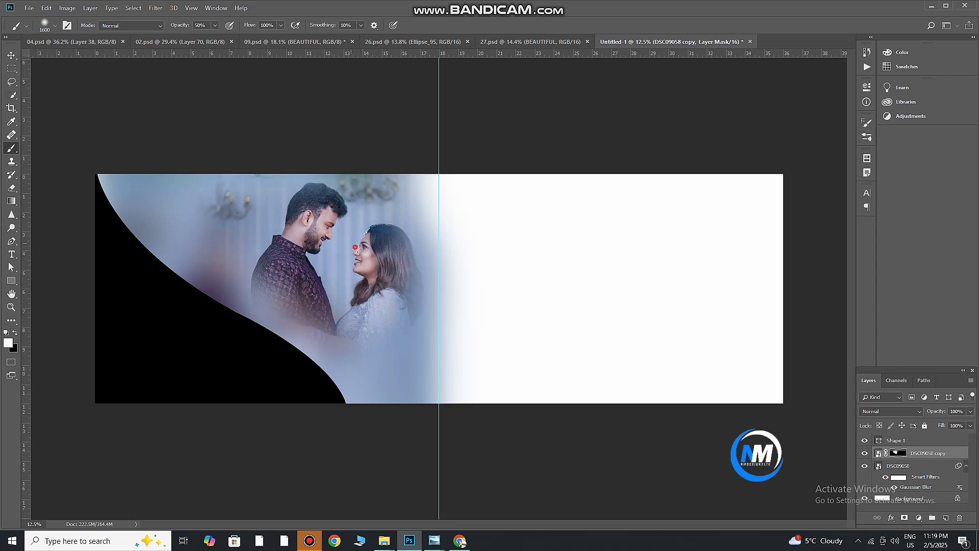
pyautogui.moveTo(369, 266); pyautogui.dragTo(369, 268)
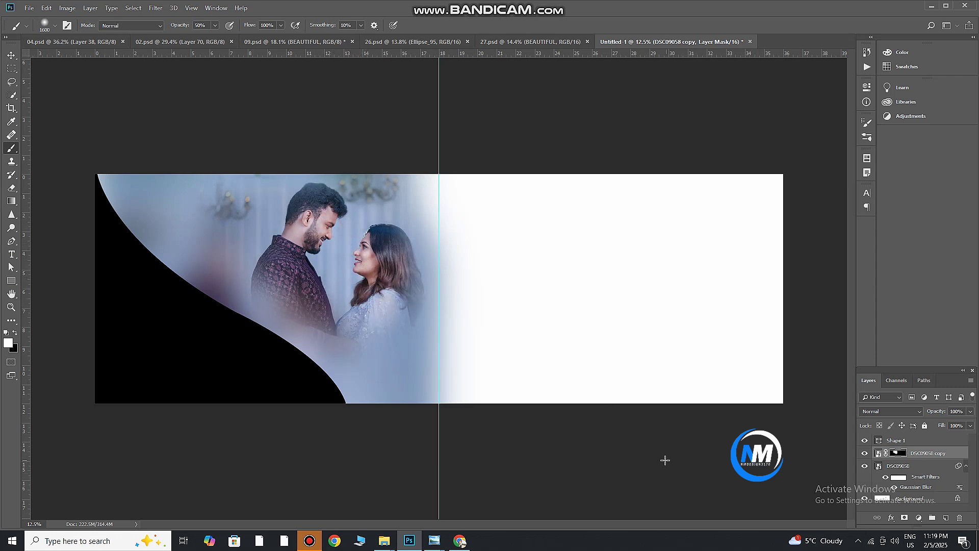
# - Add a new layer above the blurred photo and paint soft black shading along the curved shape's edge
pyautogui.click(903, 470)
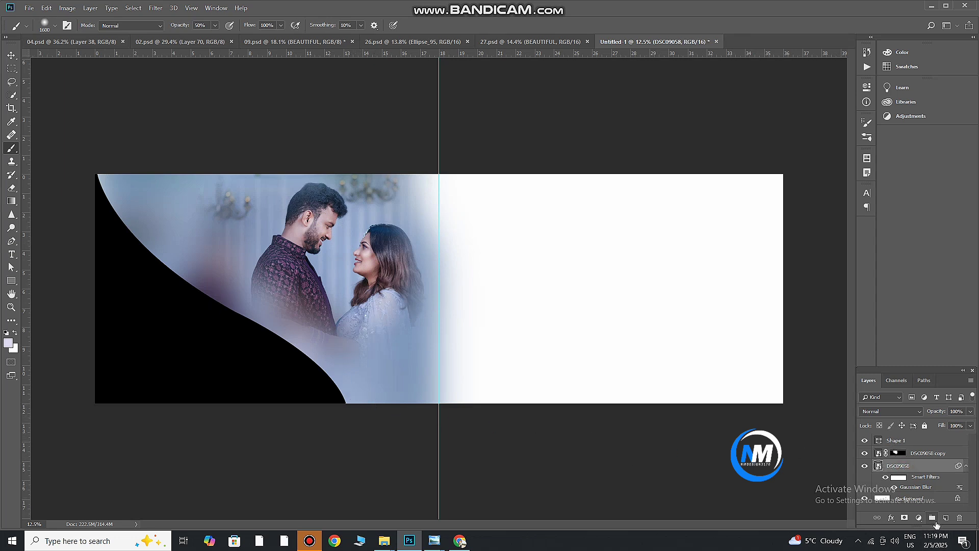
pyautogui.click(946, 518)
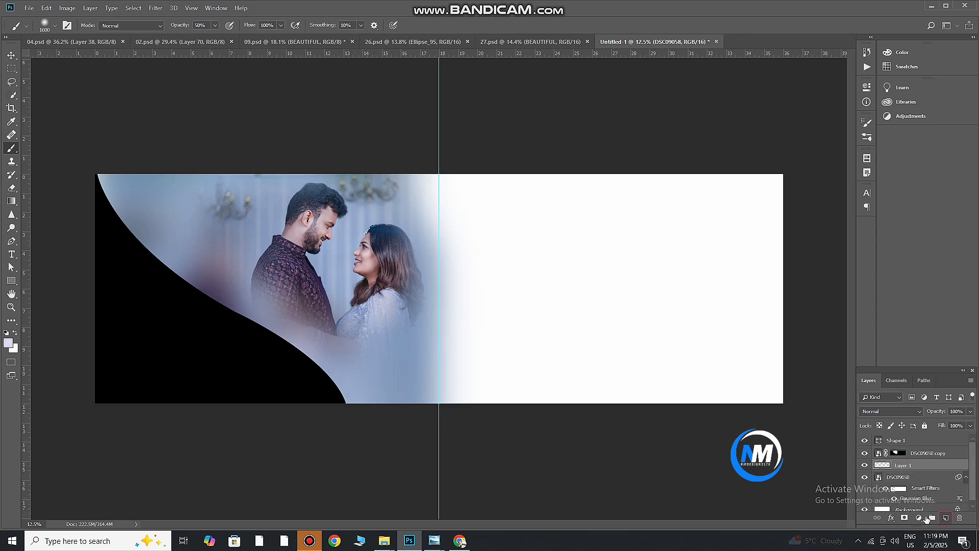
pyautogui.click(6, 331)
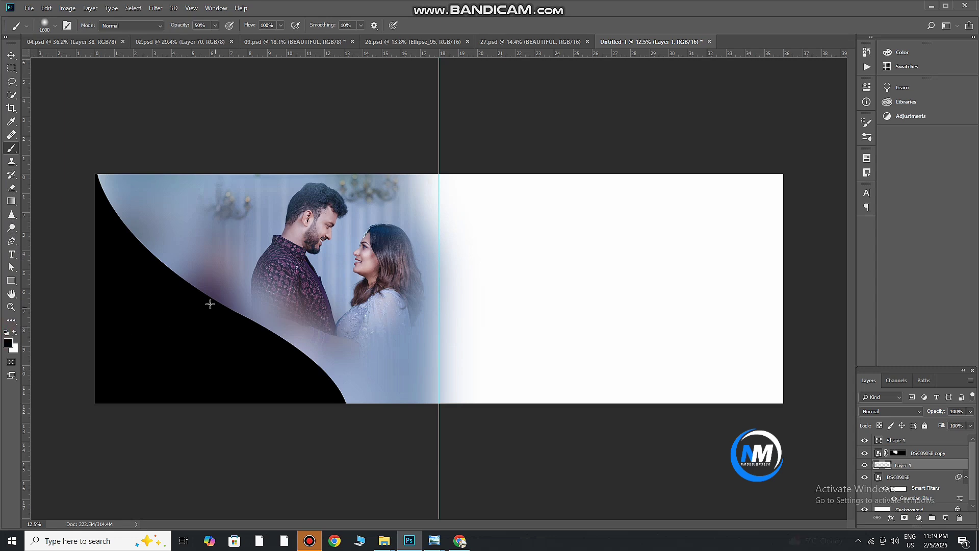
pyautogui.moveTo(219, 312)
pyautogui.mouseDown()
pyautogui.moveTo(259, 334)
pyautogui.moveTo(305, 393)
pyautogui.moveTo(404, 422)
pyautogui.moveTo(406, 399)
pyautogui.moveTo(339, 395)
pyautogui.moveTo(260, 358)
pyautogui.mouseUp()
pyautogui.moveTo(105, 171)
pyautogui.mouseDown()
pyautogui.moveTo(96, 183)
pyautogui.moveTo(127, 262)
pyautogui.moveTo(112, 230)
pyautogui.moveTo(164, 319)
pyautogui.moveTo(208, 331)
pyautogui.moveTo(122, 269)
pyautogui.mouseUp()
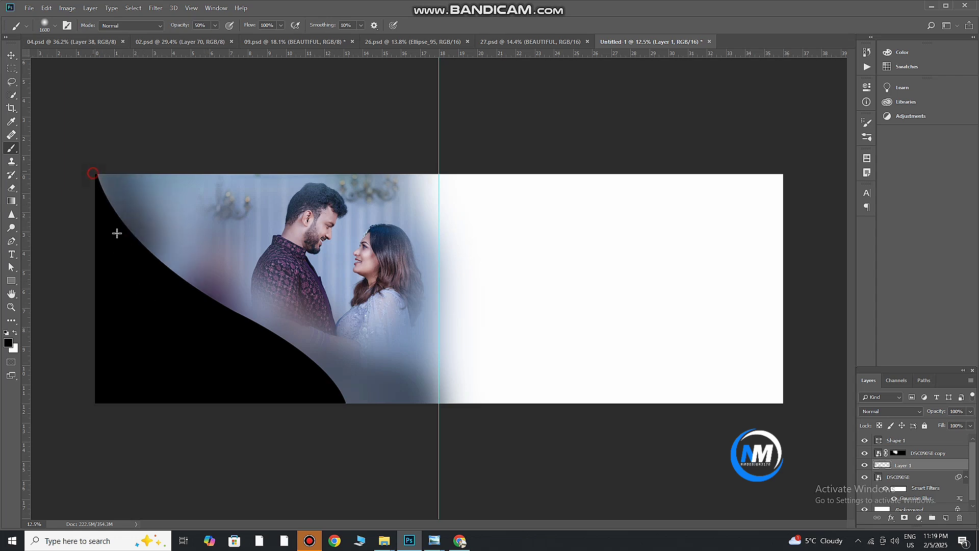
pyautogui.moveTo(117, 233)
pyautogui.mouseDown()
pyautogui.moveTo(238, 365)
pyautogui.moveTo(367, 431)
pyautogui.mouseUp()
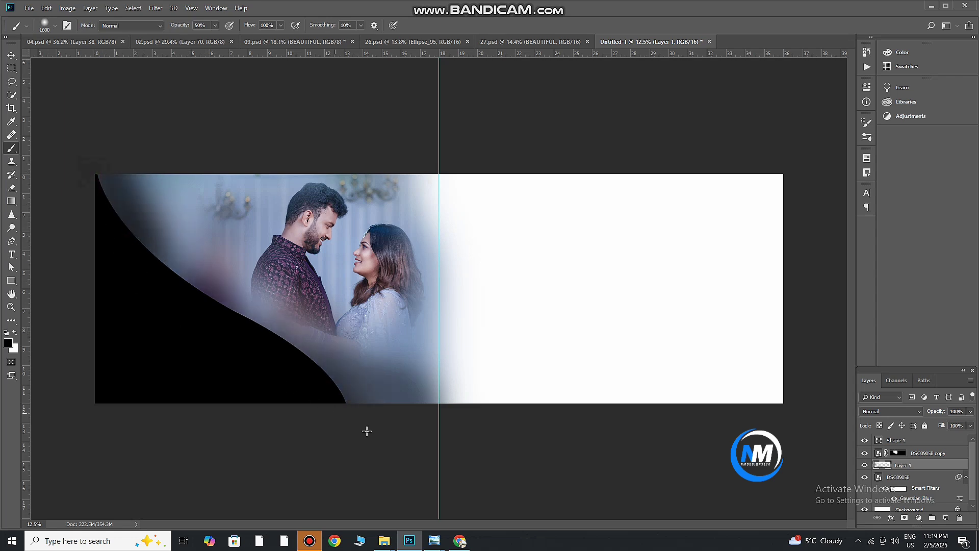
# - Lower the opacity of the black shading layer to 68%
pyautogui.click(970, 411)
pyautogui.click(955, 423)
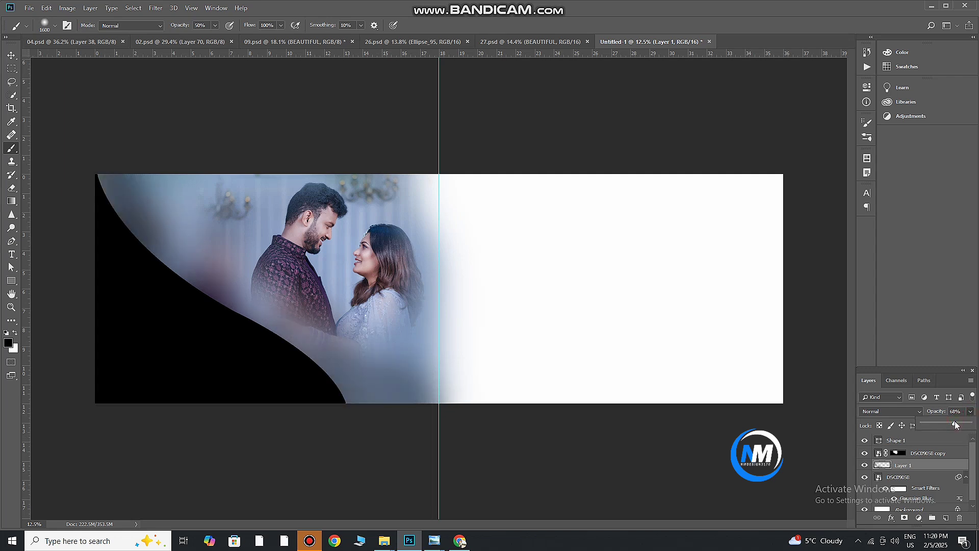
pyautogui.click(920, 433)
# - Paint white on the DSC09058 copy's mask to reveal more of the couple's clothing and arms near the curve
pyautogui.click(898, 453)
pyautogui.press('x')
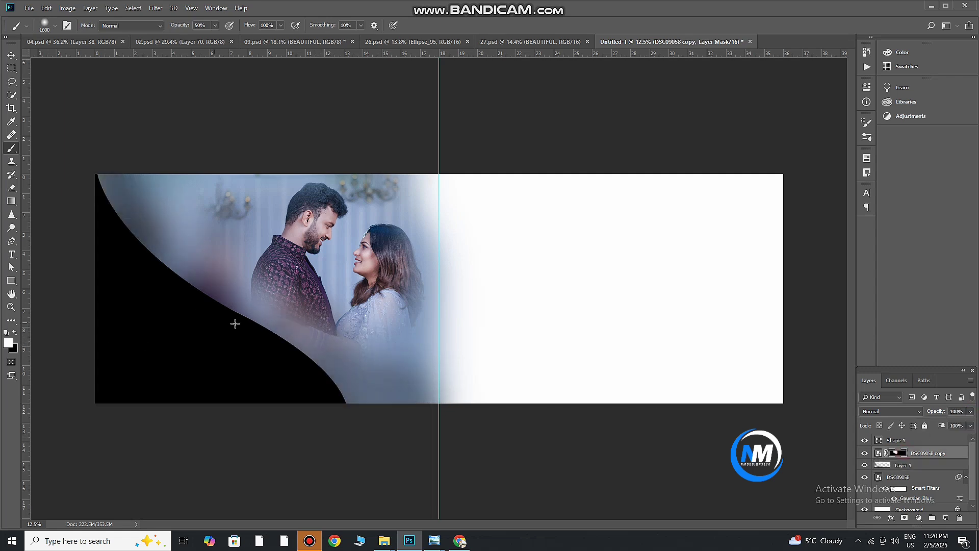
pyautogui.moveTo(289, 290)
pyautogui.mouseDown()
pyautogui.moveTo(317, 303)
pyautogui.moveTo(278, 282)
pyautogui.moveTo(301, 271)
pyautogui.moveTo(307, 292)
pyautogui.moveTo(319, 215)
pyautogui.mouseUp()
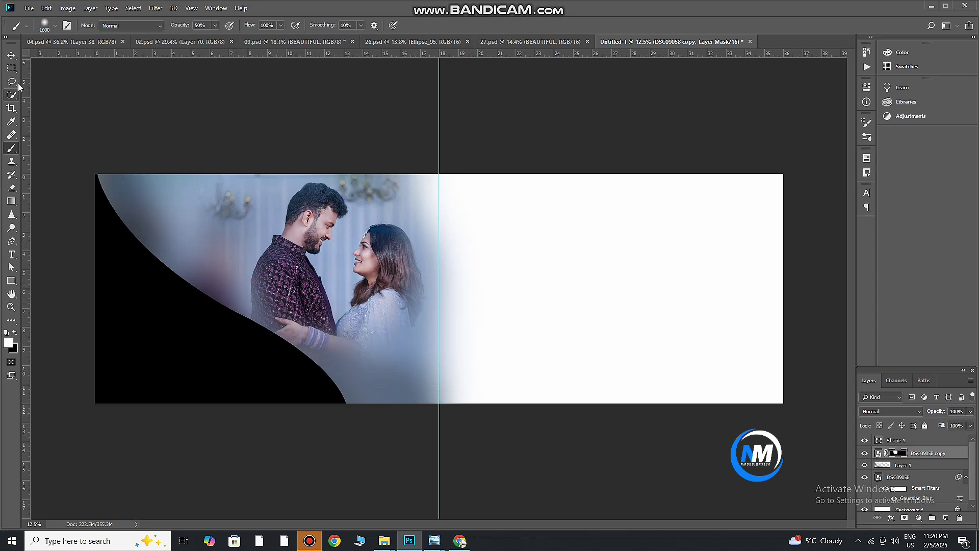
# - Place DSC09045 from File Explorer's wedding folder above Shape 1 without raw adjustments, at 45.27% scale over the page's lower-left area
pyautogui.click(12, 55)
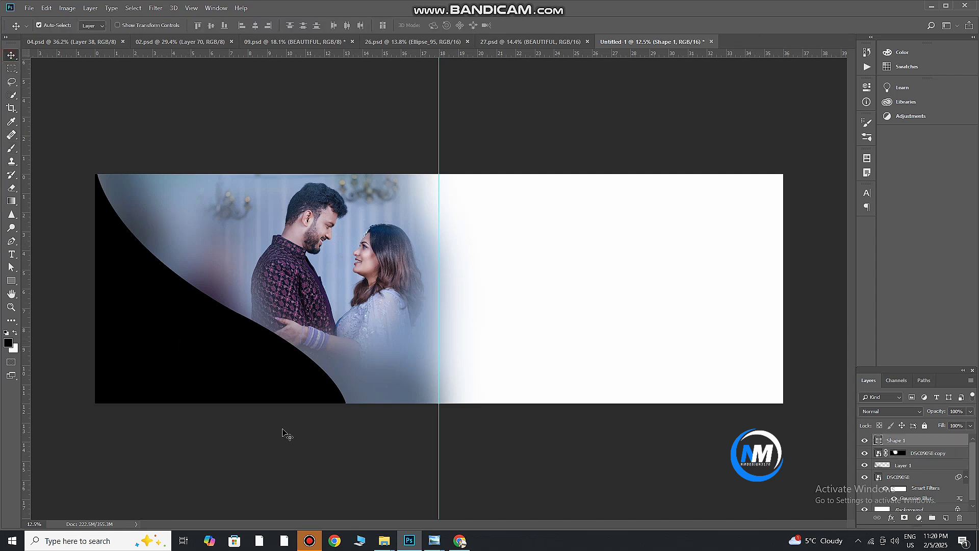
pyautogui.click(411, 542)
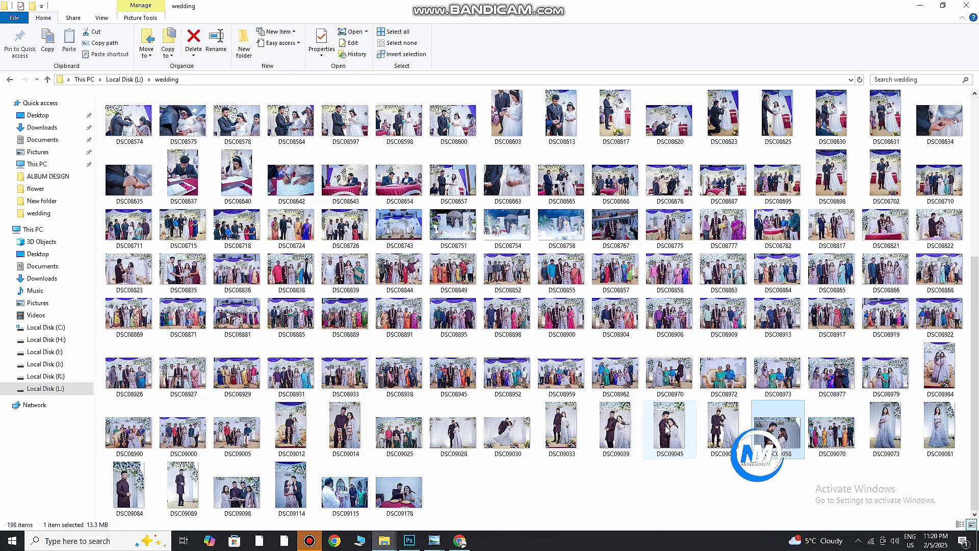
pyautogui.moveTo(668, 430); pyautogui.dragTo(295, 408)
pyautogui.moveTo(182, 360); pyautogui.dragTo(181, 360)
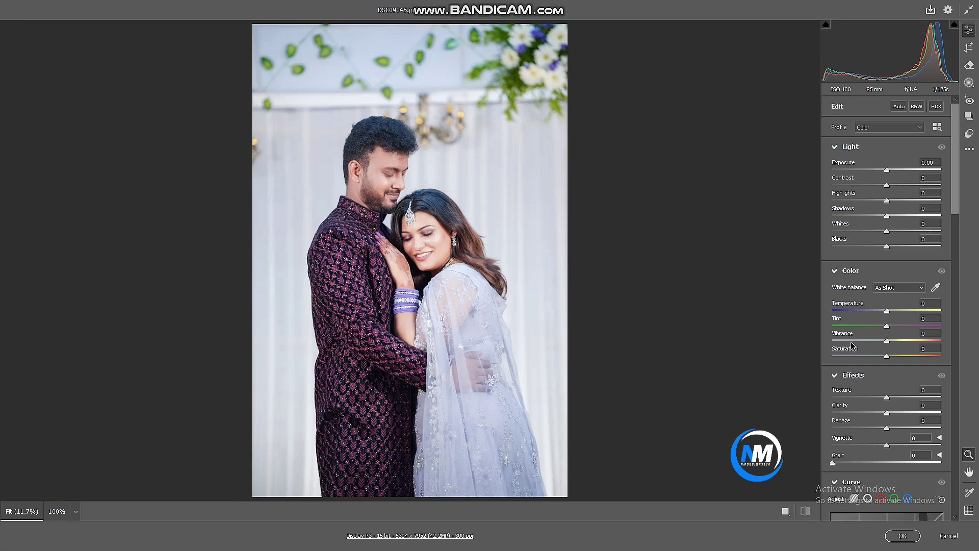
pyautogui.click(902, 536)
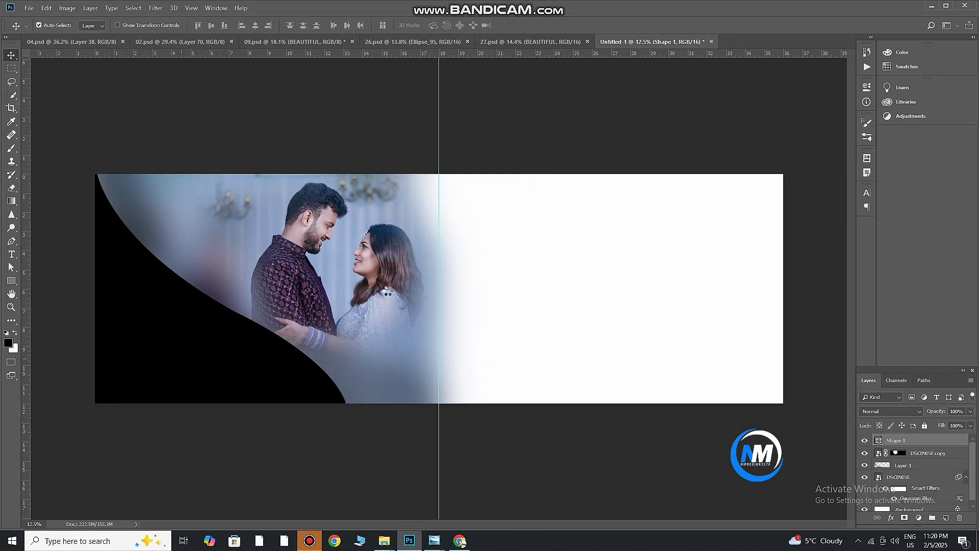
pyautogui.moveTo(409, 307); pyautogui.dragTo(118, 337)
pyautogui.click(357, 25)
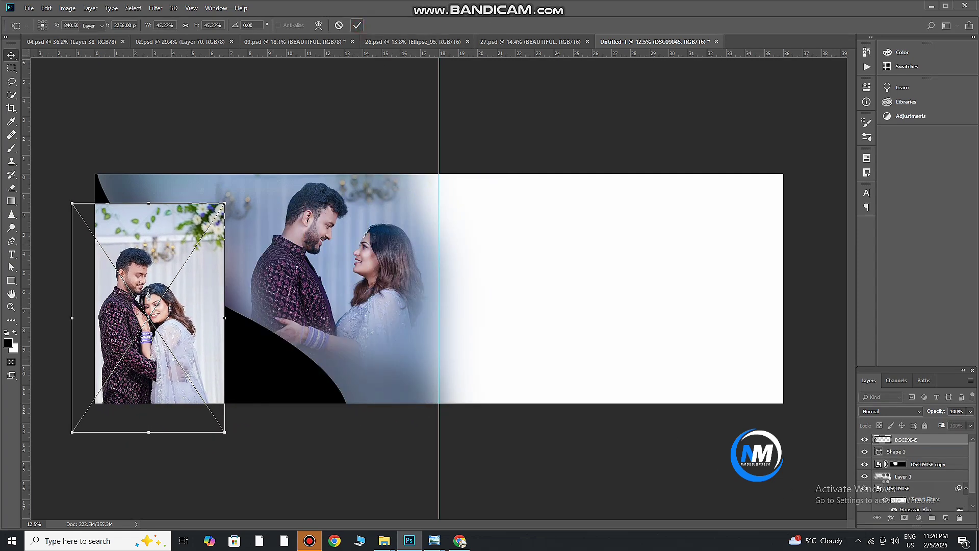
# - Clip the DSC09045 photo to Shape 1 and set its blend mode to Luminosity
pyautogui.keyDown('alt'); pyautogui.click(916, 446); pyautogui.keyUp('alt')
pyautogui.click(883, 410)
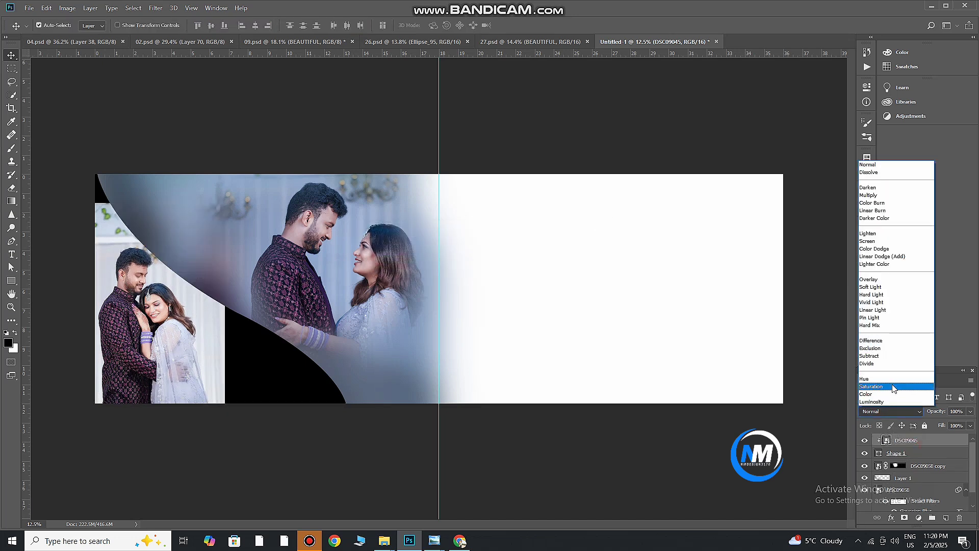
pyautogui.click(885, 402)
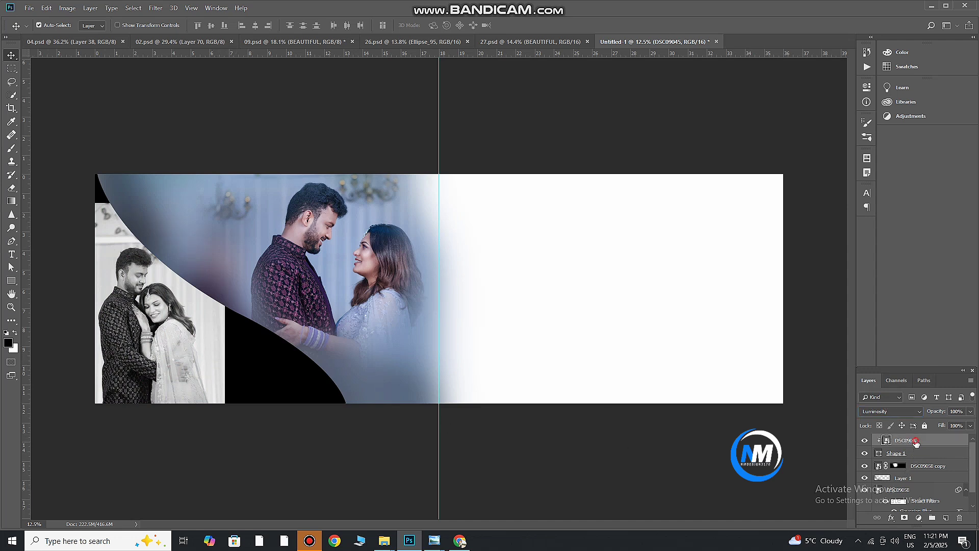
# - Duplicate the clipped DSC09045 layer and hide the copy
pyautogui.hotkey('ctrl', 'j')
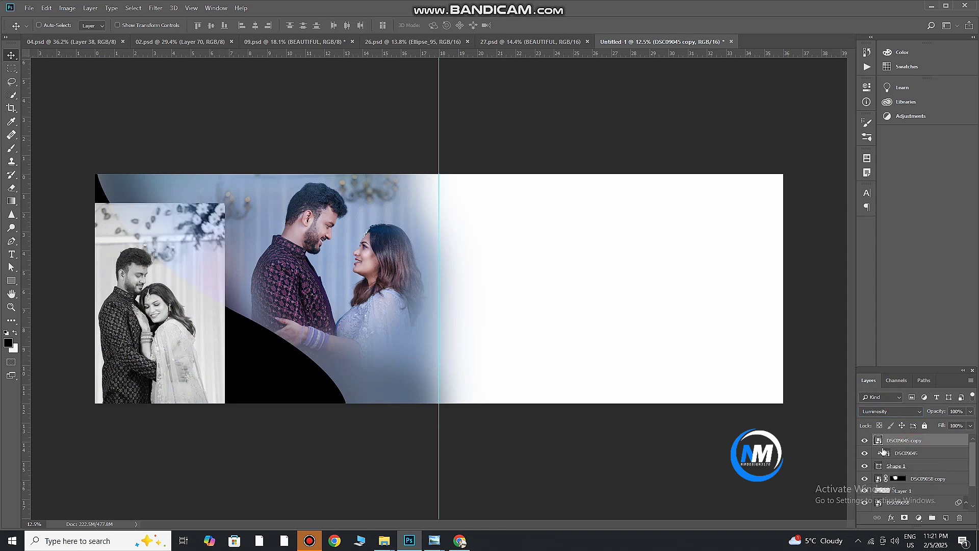
pyautogui.click(864, 441)
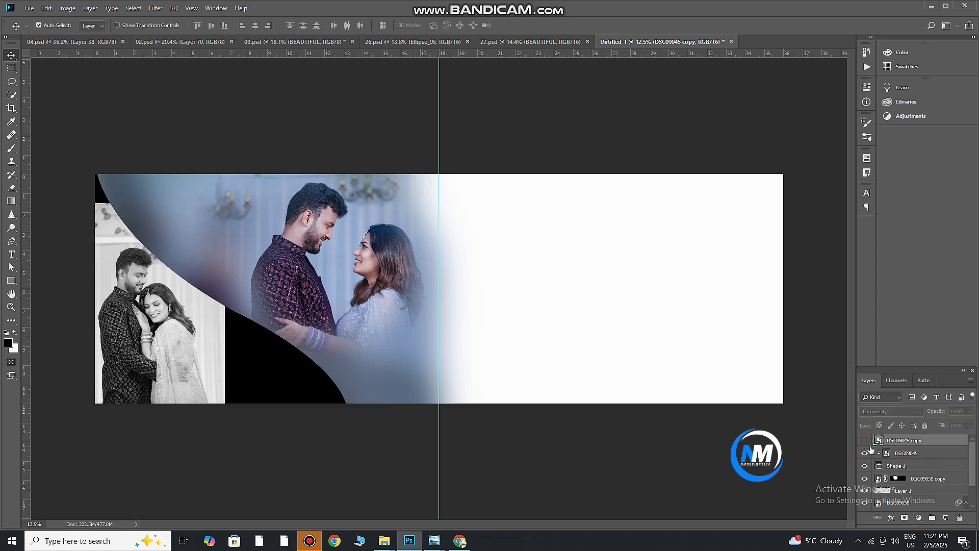
# - Apply a Gaussian Blur with a 263.1-pixel radius to the original DSC09045 layer
pyautogui.click(917, 454)
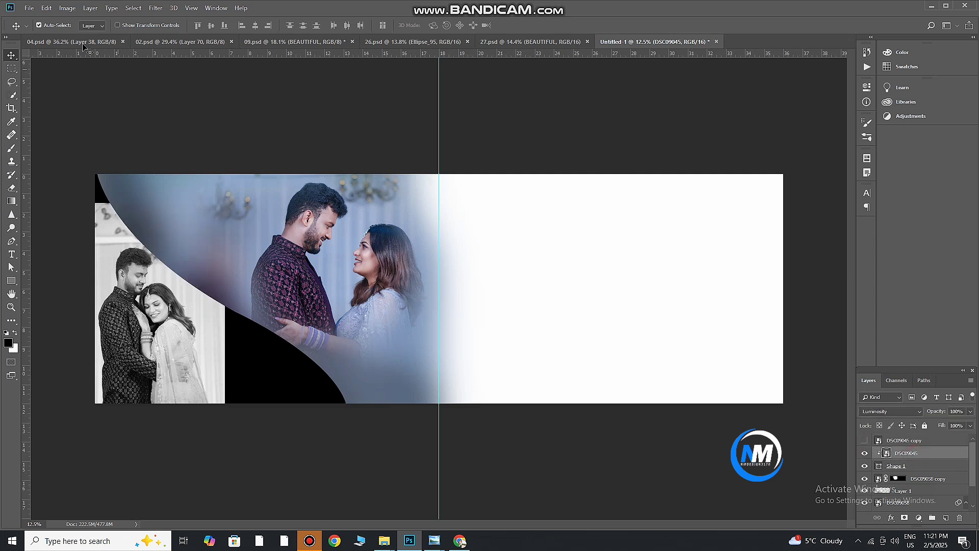
pyautogui.click(155, 8)
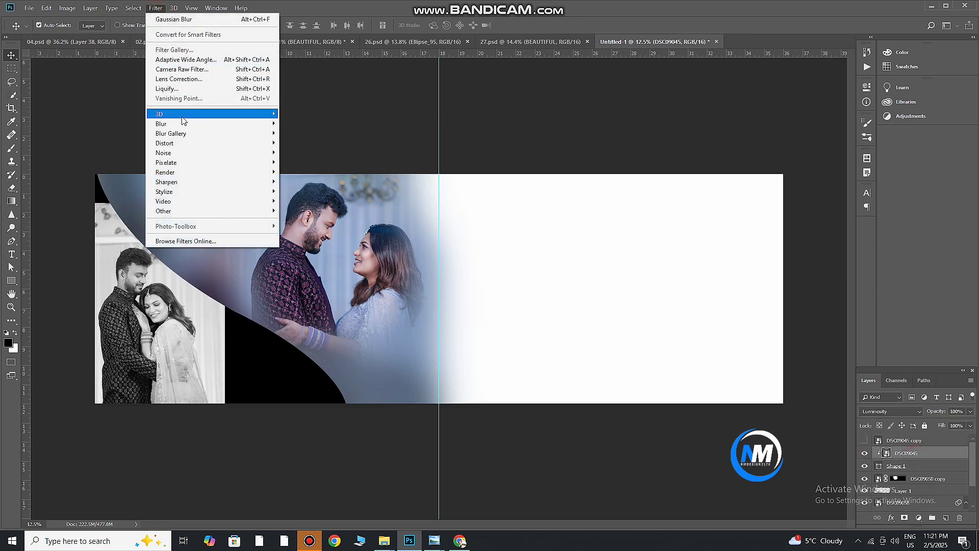
pyautogui.moveTo(250, 135)
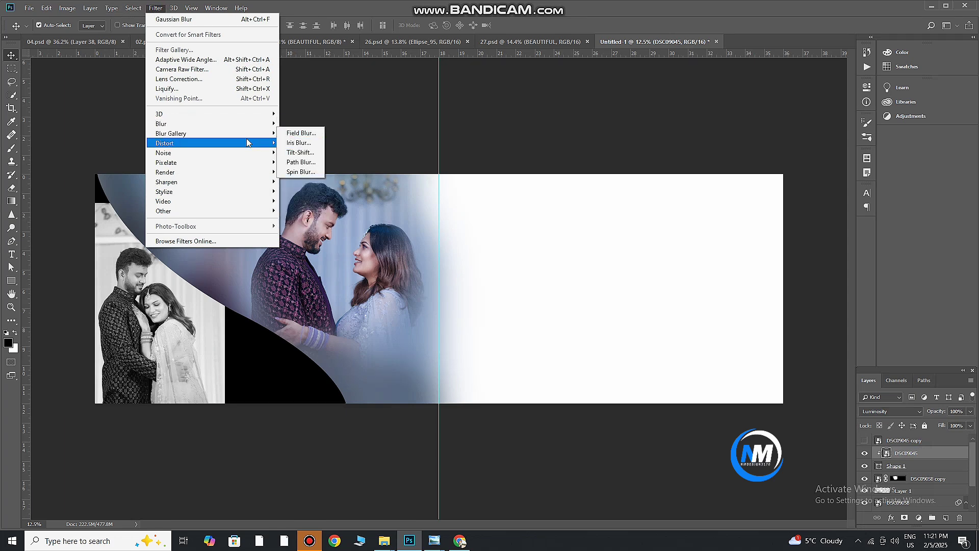
pyautogui.moveTo(214, 124)
pyautogui.click(306, 162)
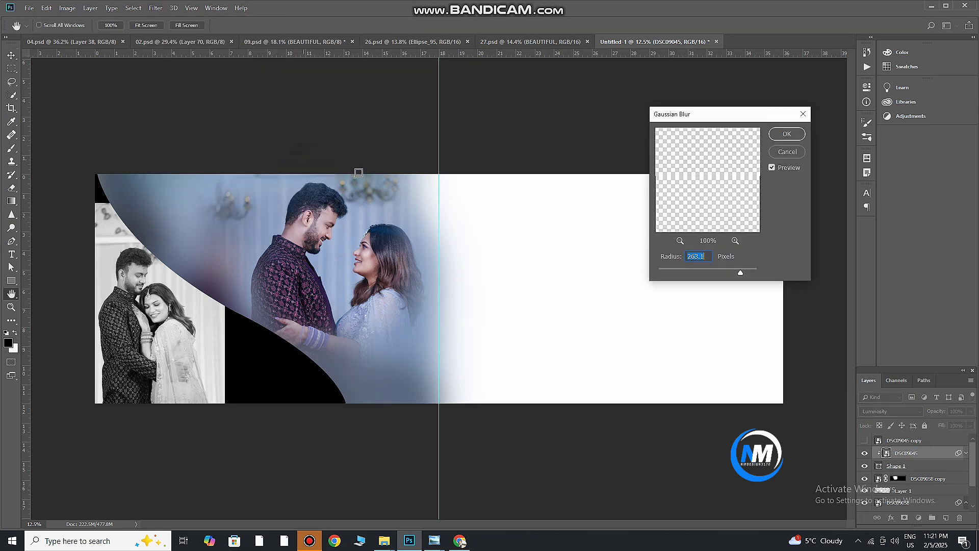
pyautogui.click(788, 135)
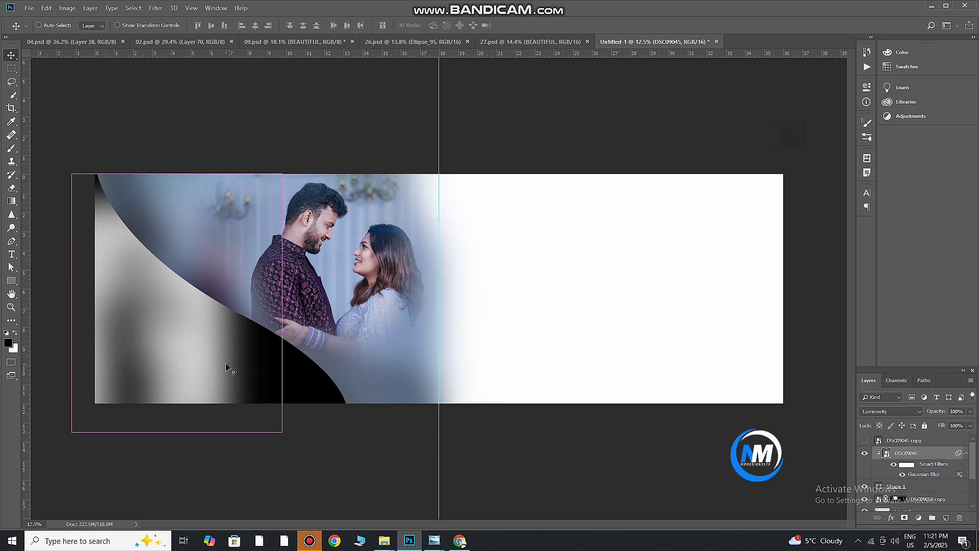
# - Enlarge the blurred DSC09045 to about 82.09% and position it across the curved shape as a soft backdrop
pyautogui.hotkey('ctrl', 't')
pyautogui.click(499, 208)
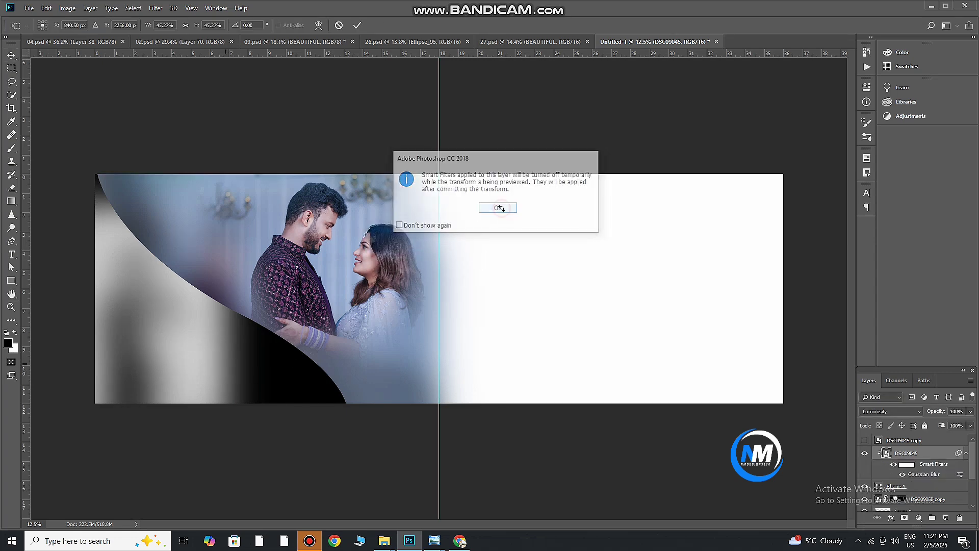
pyautogui.moveTo(228, 432); pyautogui.dragTo(354, 469)
pyautogui.moveTo(257, 383); pyautogui.dragTo(300, 406)
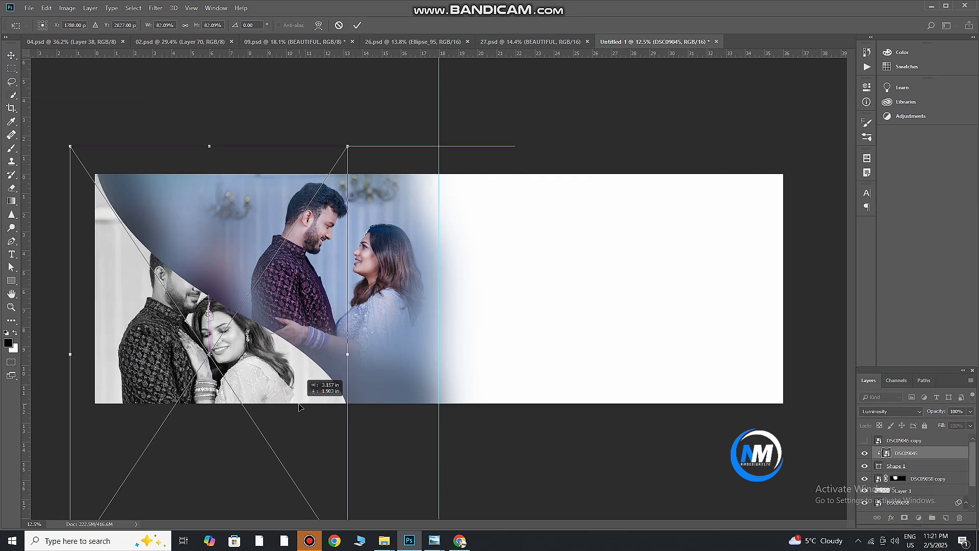
pyautogui.click(357, 25)
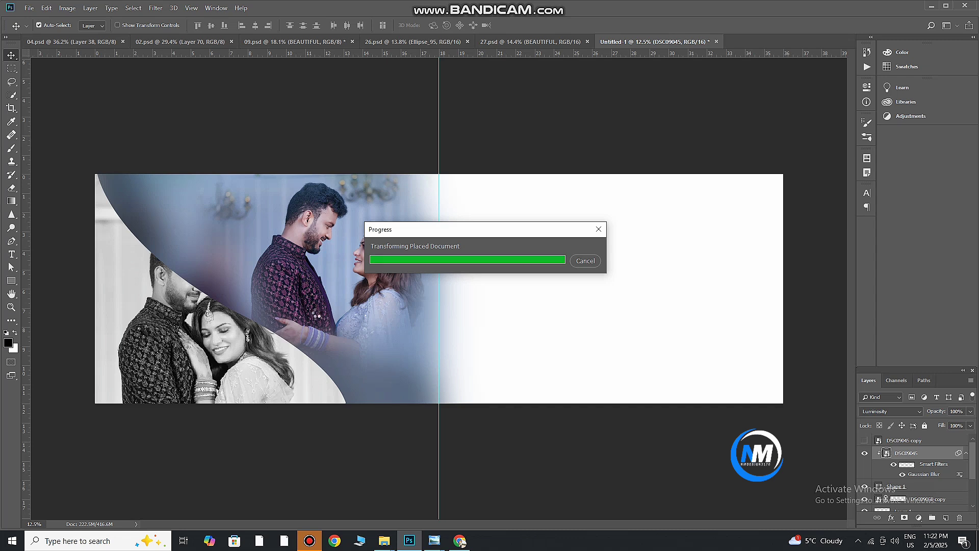
pyautogui.moveTo(225, 354); pyautogui.dragTo(184, 341)
pyautogui.moveTo(284, 358); pyautogui.dragTo(246, 373)
# - Show the DSC09045 copy, clip it to Shape 1, and add a black layer mask that hides it
pyautogui.click(865, 442)
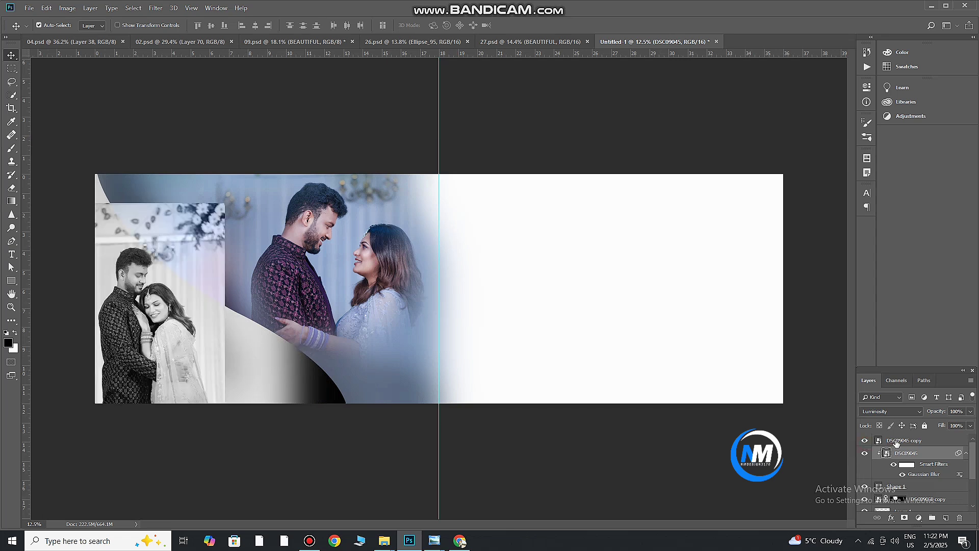
pyautogui.click(898, 444)
pyautogui.hotkey('ctrl', 'alt', 'g')
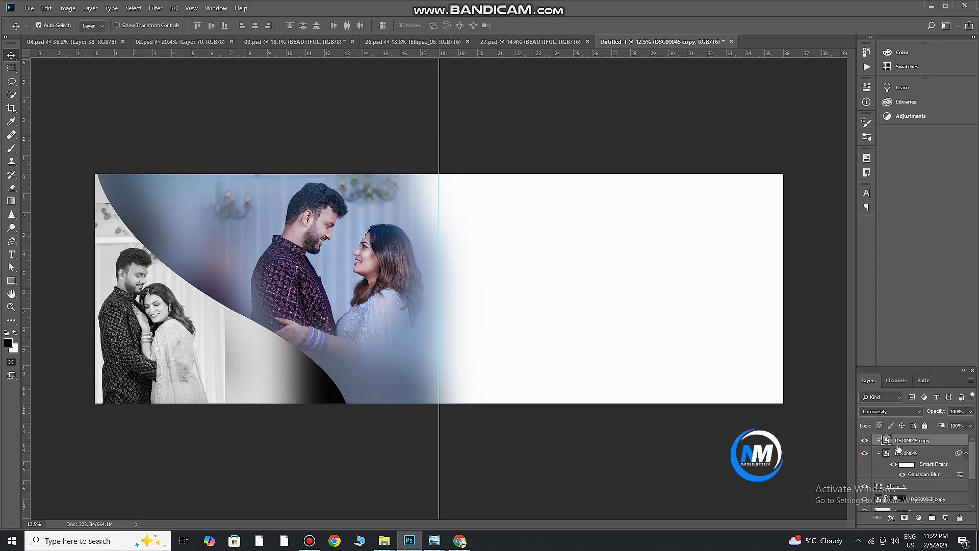
pyautogui.keyDown('alt'); pyautogui.click(905, 518); pyautogui.keyUp('alt')
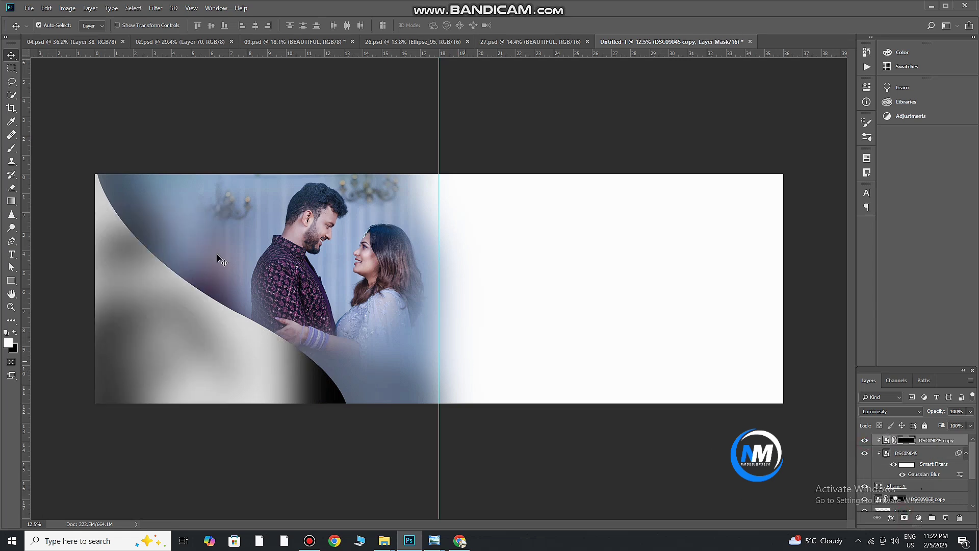
# - Paint white on the DSC09045 copy's mask to reveal the couple softly over the blurred backdrop
pyautogui.press('b')
pyautogui.press('x')
pyautogui.moveTo(139, 334); pyautogui.dragTo(173, 367)
pyautogui.moveTo(145, 296)
pyautogui.mouseDown()
pyautogui.moveTo(153, 306)
pyautogui.moveTo(130, 276)
pyautogui.moveTo(158, 369)
pyautogui.moveTo(137, 313)
pyautogui.moveTo(67, 228)
pyautogui.mouseUp()
pyautogui.click(11, 55)
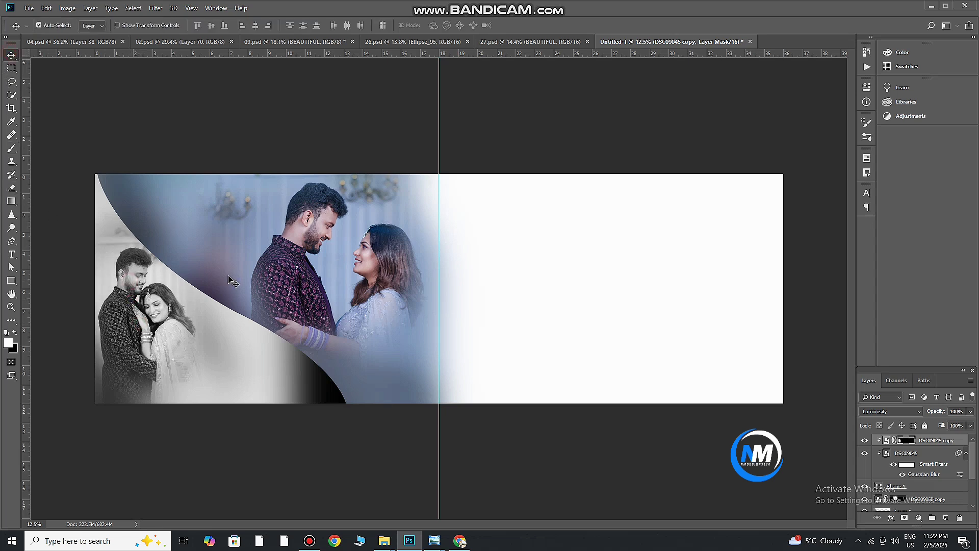
# - Place Ellipse_95 from File Explorer's gow efff folder just above the Background layer, centred over the page's empty right half
pyautogui.press('ctrl')
pyautogui.scroll(1, 413, 332)
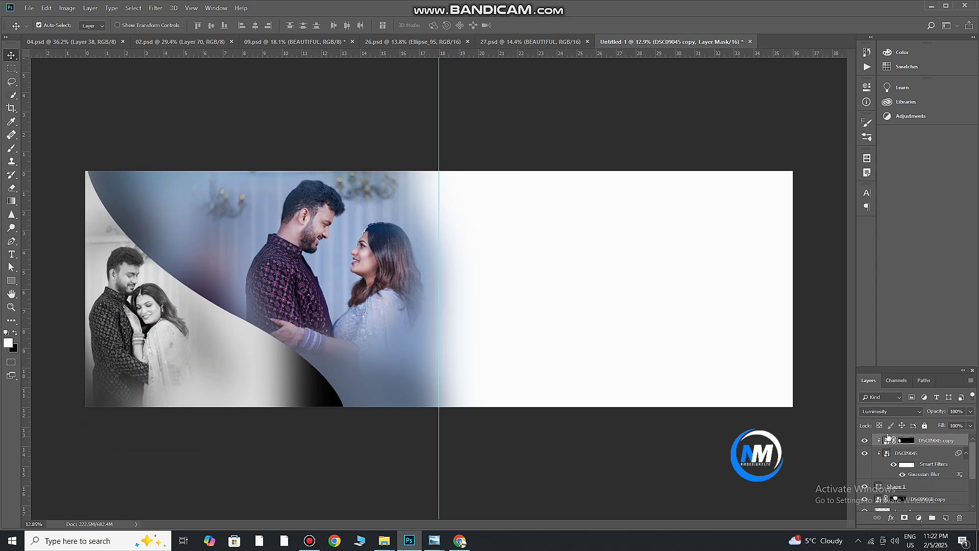
pyautogui.scroll(-3, 918, 475)
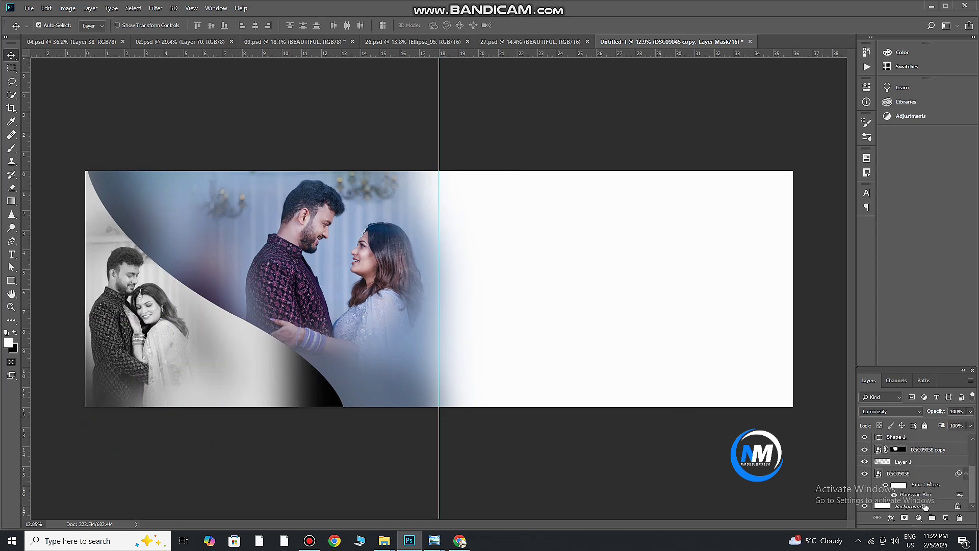
pyautogui.click(913, 506)
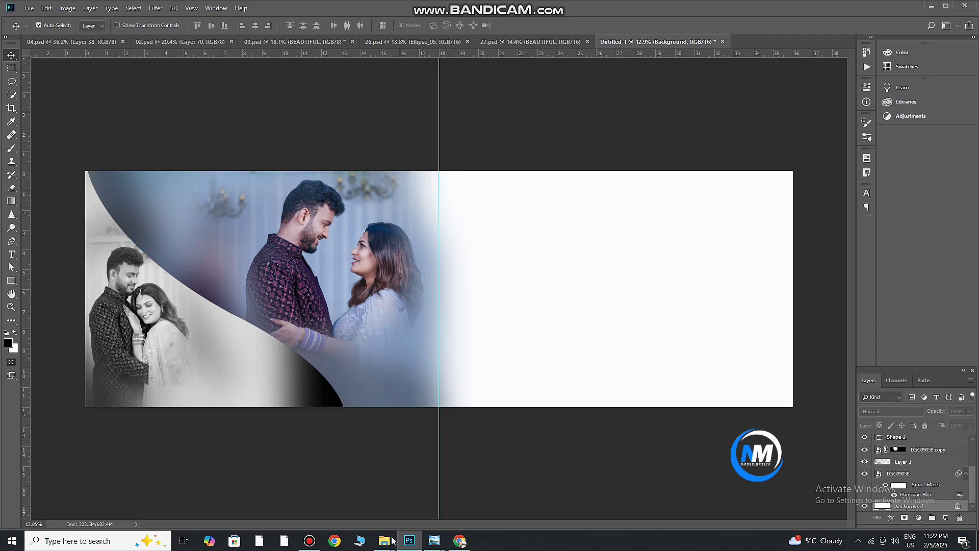
pyautogui.moveTo(384, 540)
pyautogui.click(515, 503)
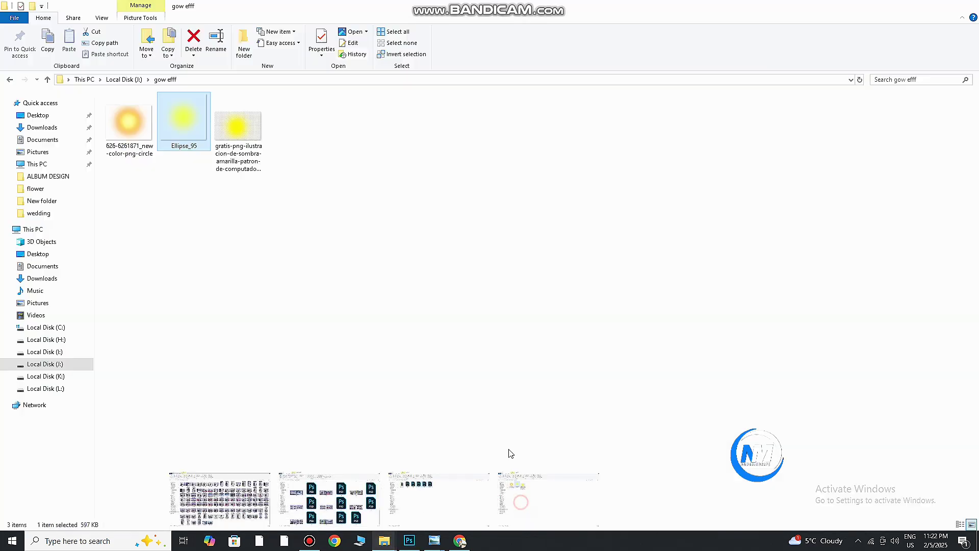
pyautogui.moveTo(194, 143); pyautogui.dragTo(664, 335)
pyautogui.hotkey('ctrl', '-')
pyautogui.click(358, 26)
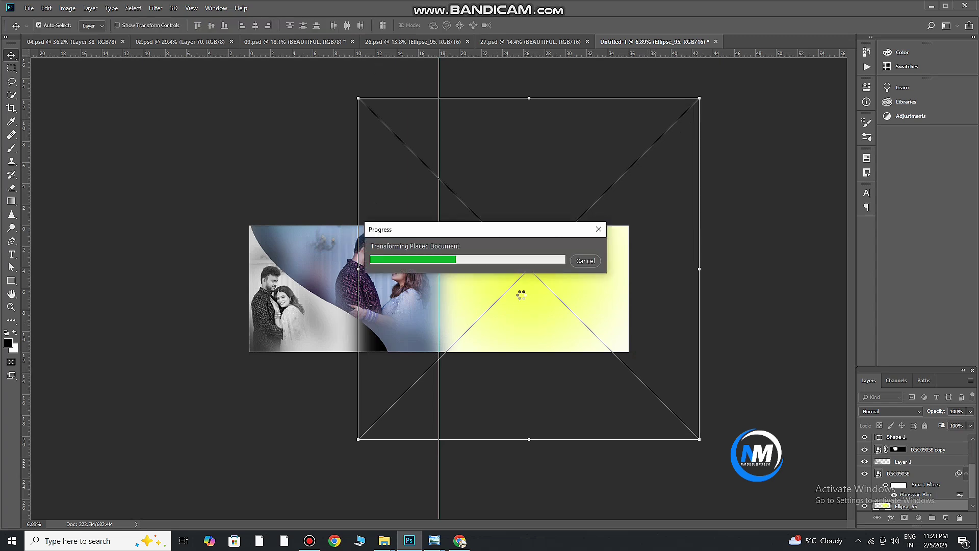
pyautogui.moveTo(529, 293); pyautogui.dragTo(529, 301)
# - Convert the Background into an editable layer and give it a black Color Overlay
pyautogui.hotkey('alt', ',')
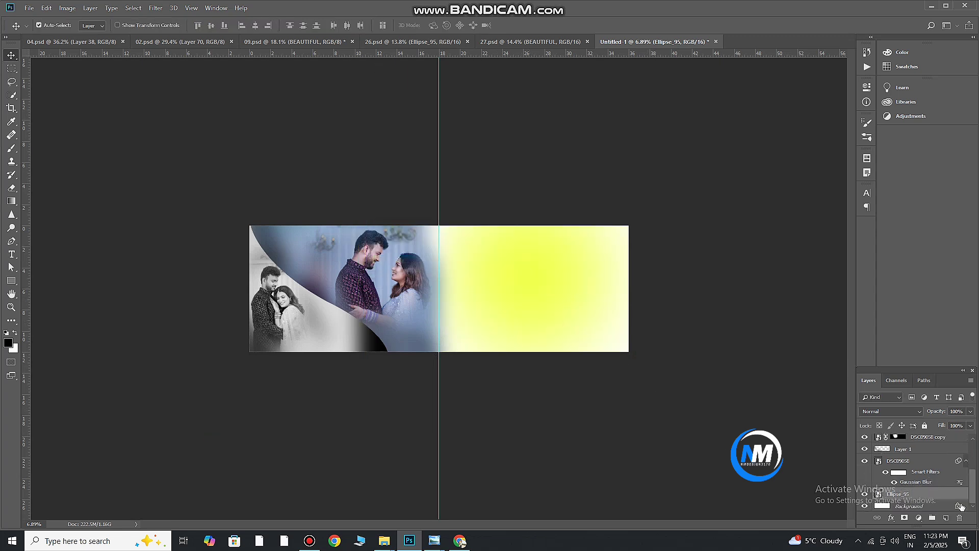
pyautogui.press('space')
pyautogui.doubleClick(933, 506)
pyautogui.click(551, 427)
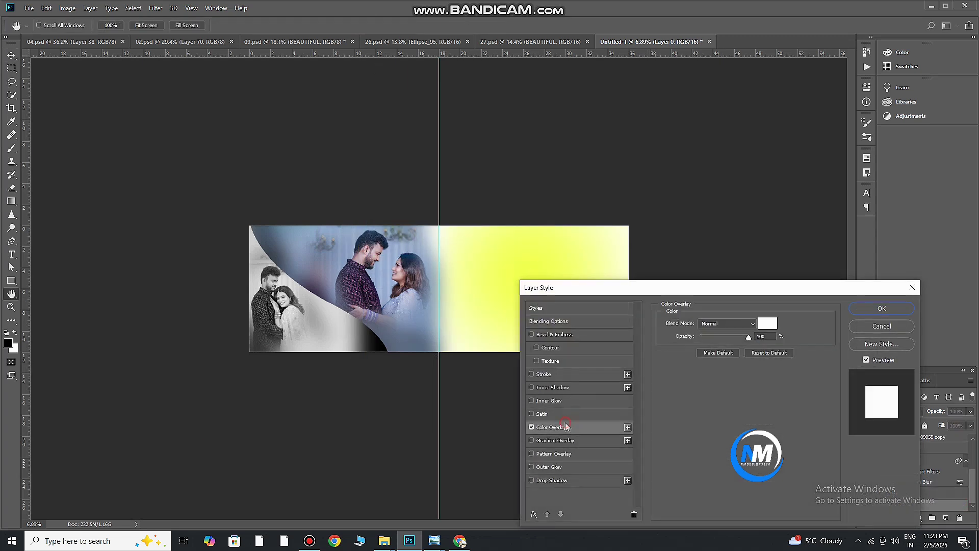
pyautogui.click(774, 324)
pyautogui.click(708, 455)
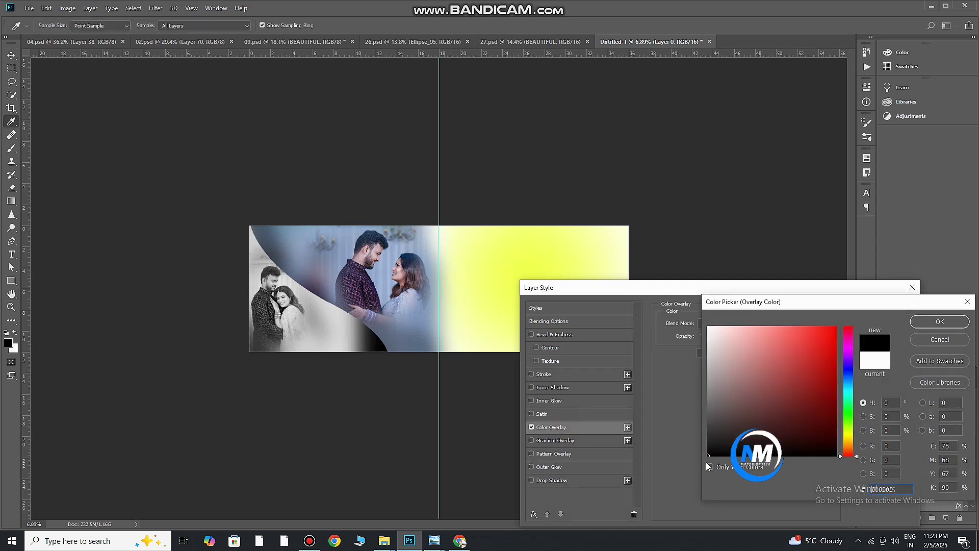
pyautogui.click(940, 322)
pyautogui.click(882, 307)
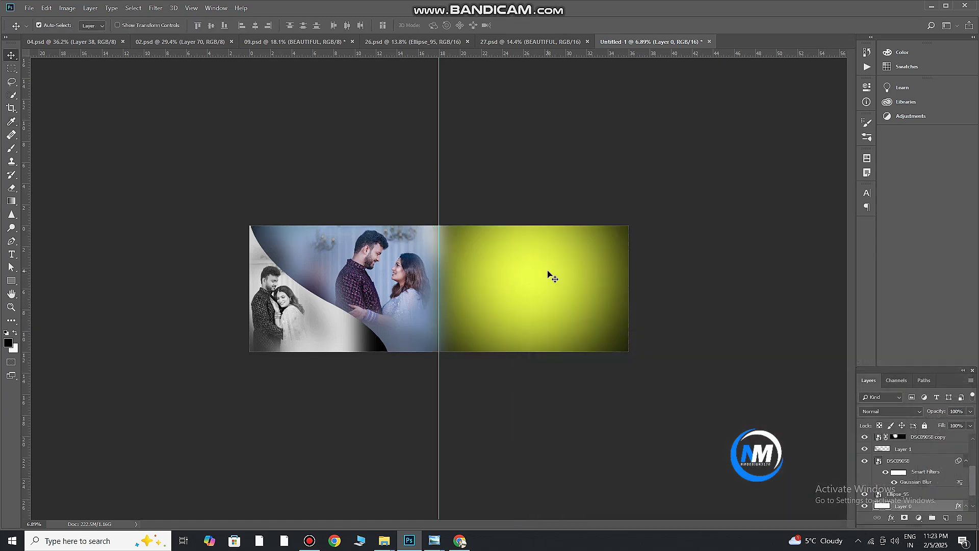
# - Move the Ellipse_95 glow up toward the centre guide and give it a white Color Overlay
pyautogui.moveTo(567, 305); pyautogui.dragTo(525, 264)
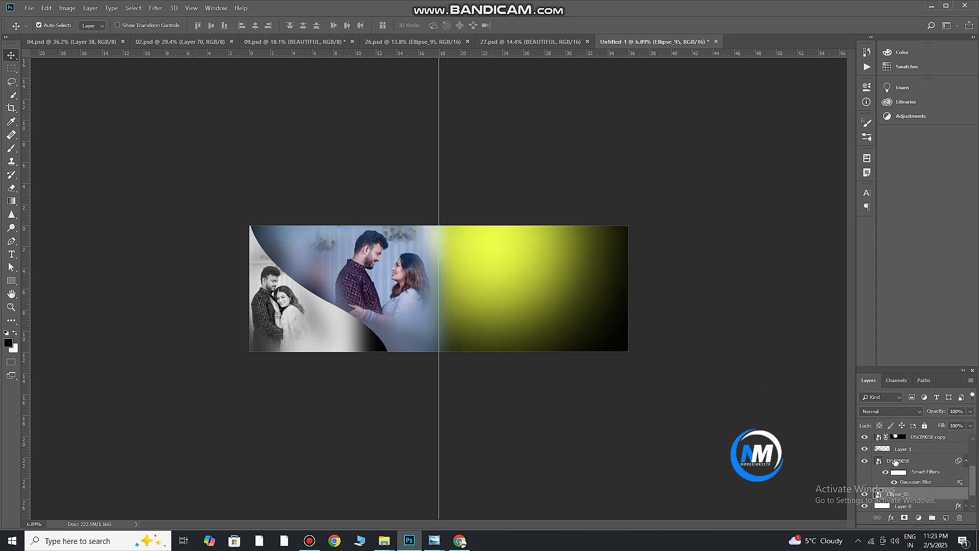
pyautogui.doubleClick(937, 496)
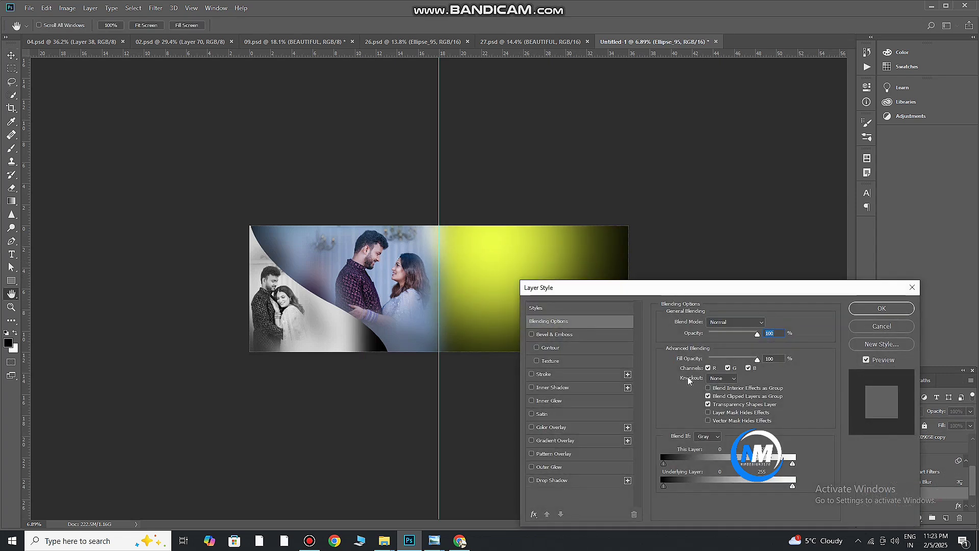
pyautogui.click(594, 427)
pyautogui.click(768, 323)
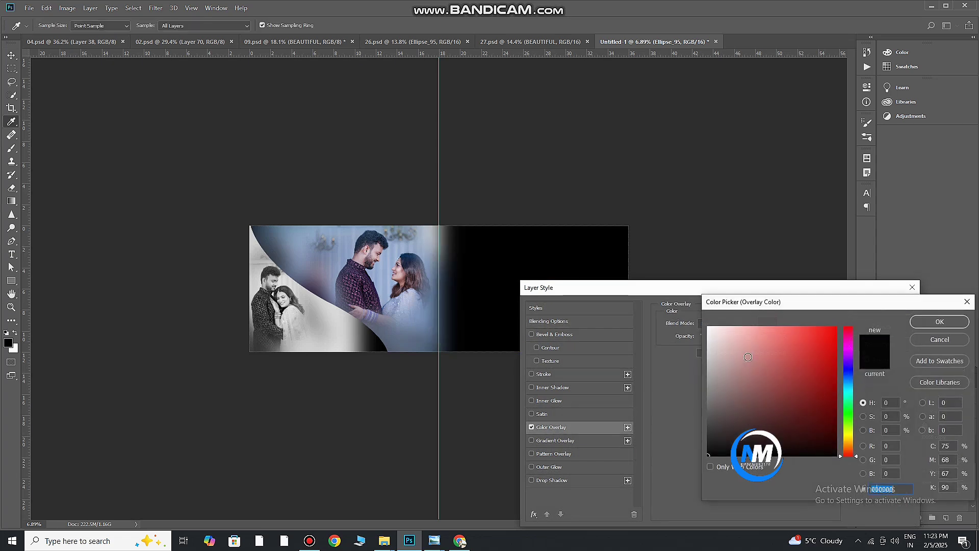
pyautogui.click(709, 328)
pyautogui.click(929, 322)
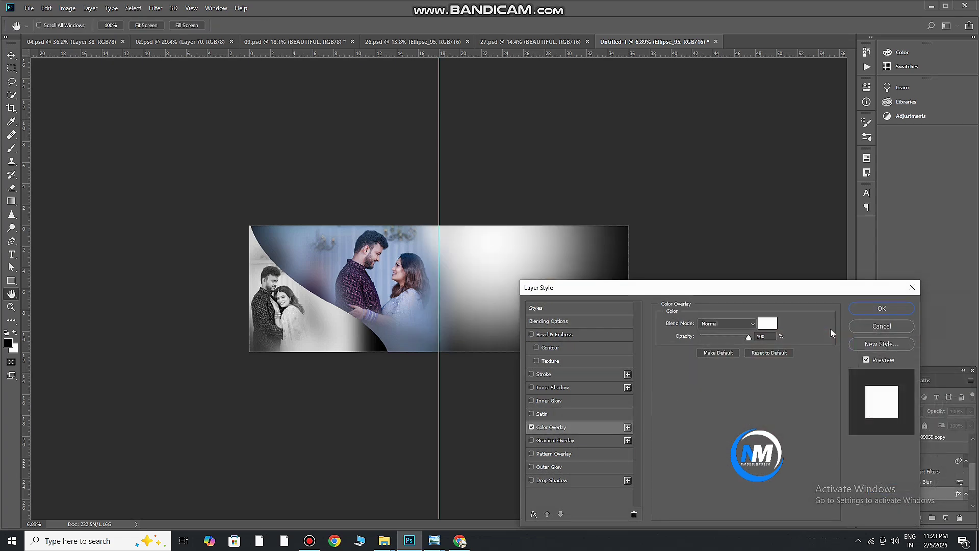
pyautogui.click(871, 311)
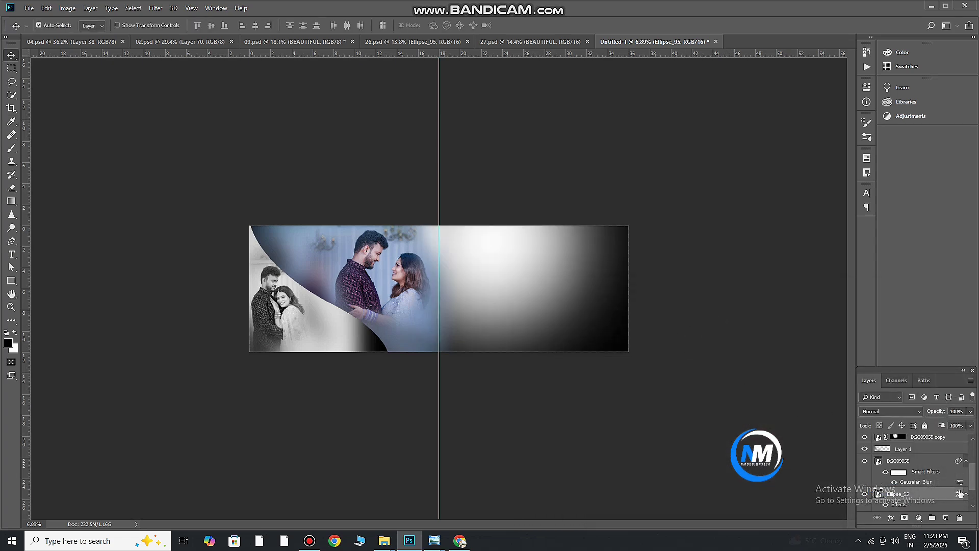
# - Reduce the Ellipse_95 Color Overlay opacity to 71% and nudge the glow slightly down and away from the centre guide
pyautogui.doubleClick(960, 493)
pyautogui.click(566, 427)
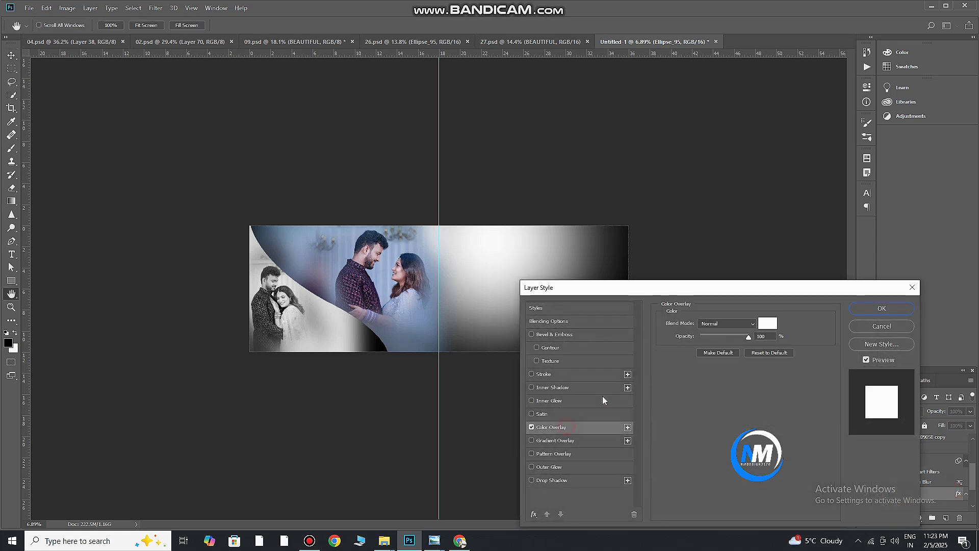
pyautogui.moveTo(735, 333); pyautogui.dragTo(734, 333)
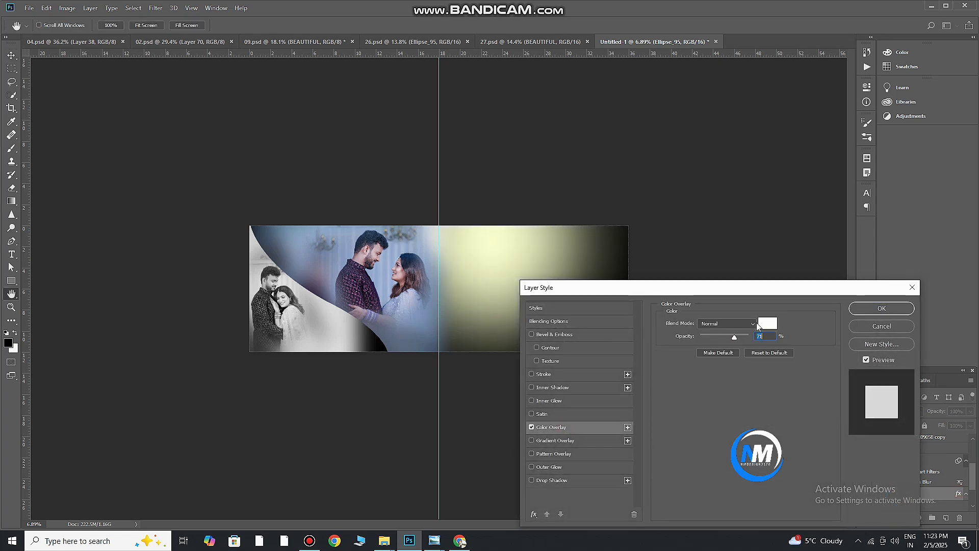
pyautogui.click(882, 309)
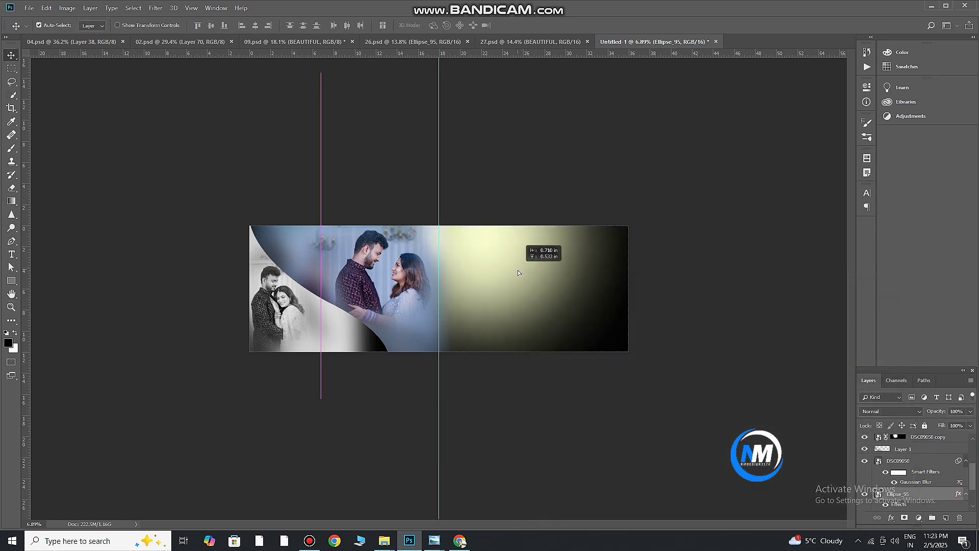
pyautogui.moveTo(470, 276); pyautogui.dragTo(498, 304)
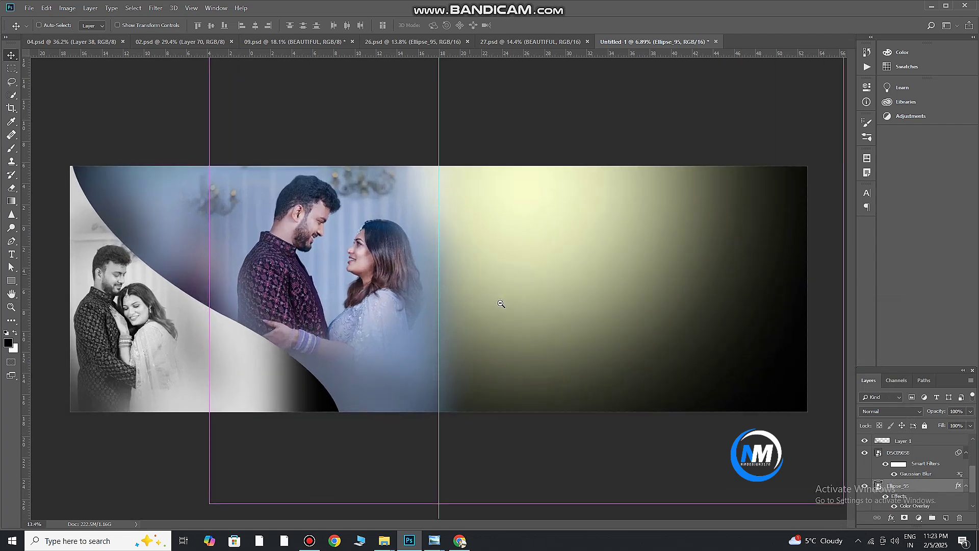
# - Rasterize the DSC09058 copy photo layer, the large colour photo beside the centre guide
pyautogui.click(412, 200)
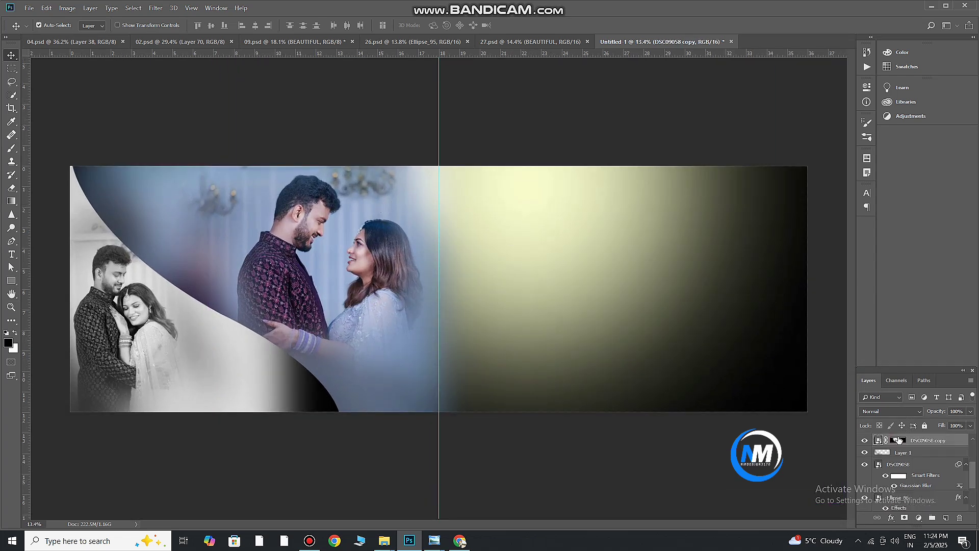
pyautogui.click(11, 148)
pyautogui.click(397, 180)
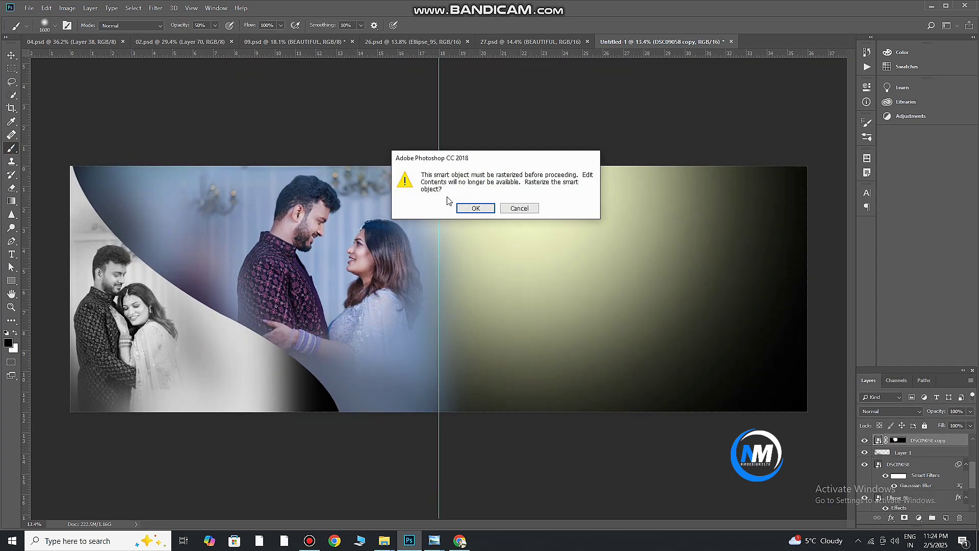
pyautogui.click(464, 210)
# - Paint white on the DSC09058 copy layer mask above the bride to reveal more of the backdrop near the centre guide
pyautogui.click(906, 439)
pyautogui.press('x')
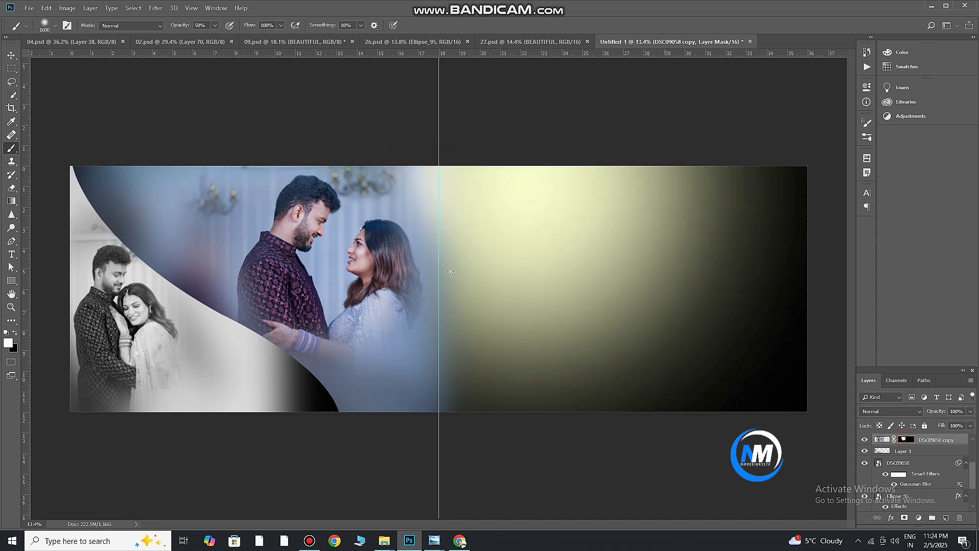
pyautogui.click(388, 179)
pyautogui.moveTo(394, 186)
pyautogui.mouseDown()
pyautogui.moveTo(426, 176)
pyautogui.moveTo(395, 197)
pyautogui.moveTo(399, 221)
pyautogui.mouseUp()
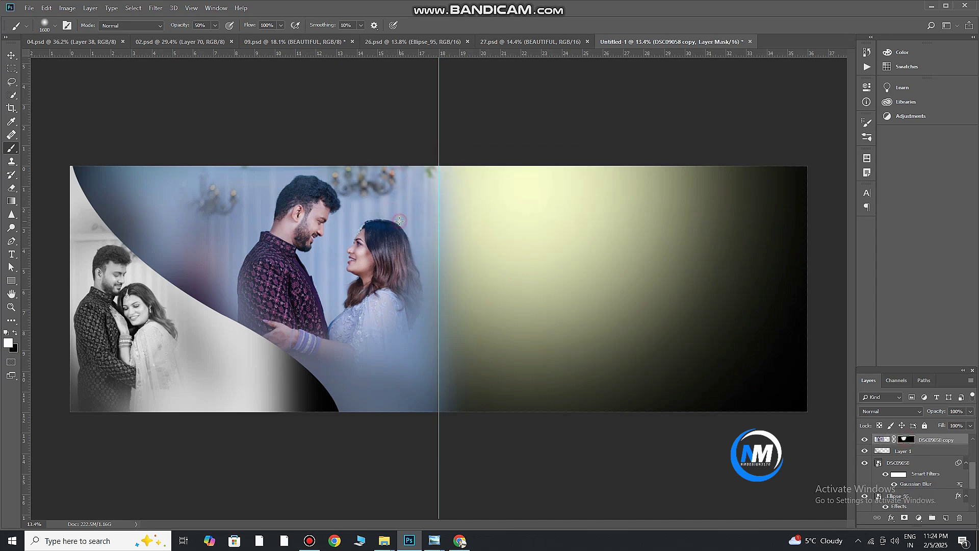
pyautogui.press('v')
# - Select the Ellipse_95 glow layer, switch to File Explorer's wedding folder and preview the couple portraits around DSC09033 and DSC09028
pyautogui.click(586, 256)
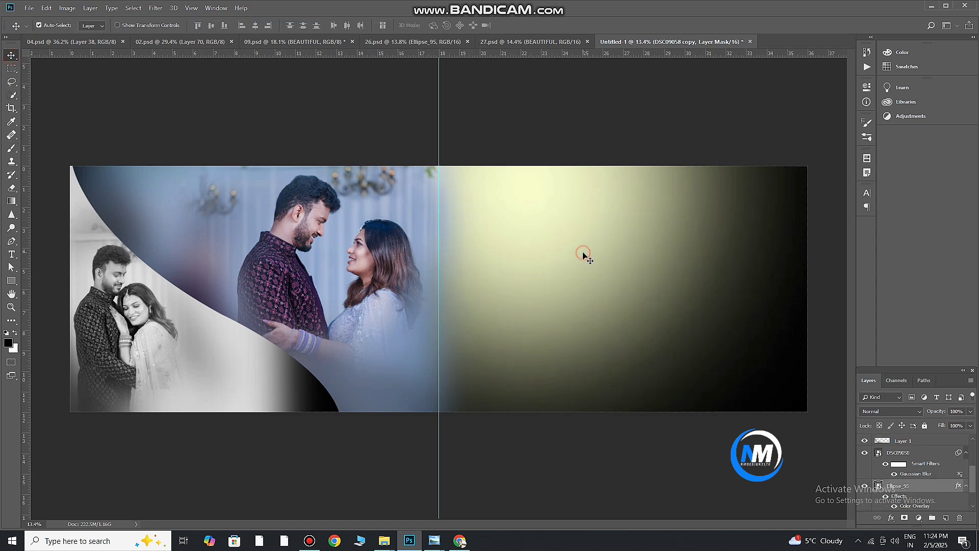
pyautogui.moveTo(382, 537)
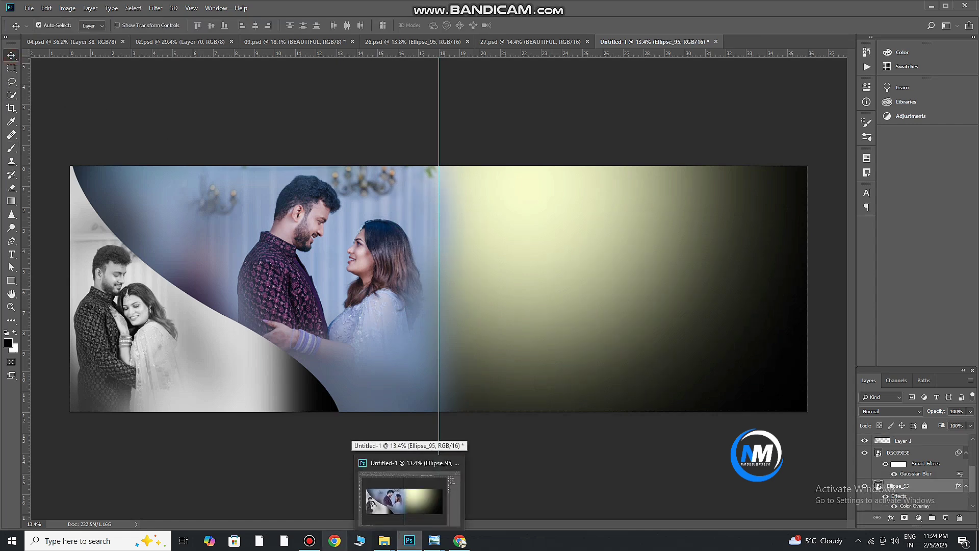
pyautogui.click(222, 497)
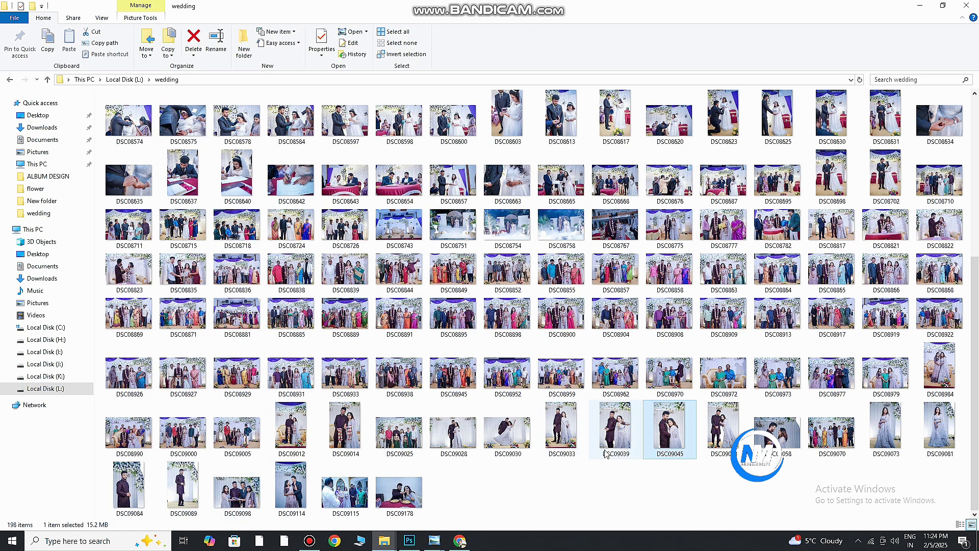
pyautogui.click(620, 430)
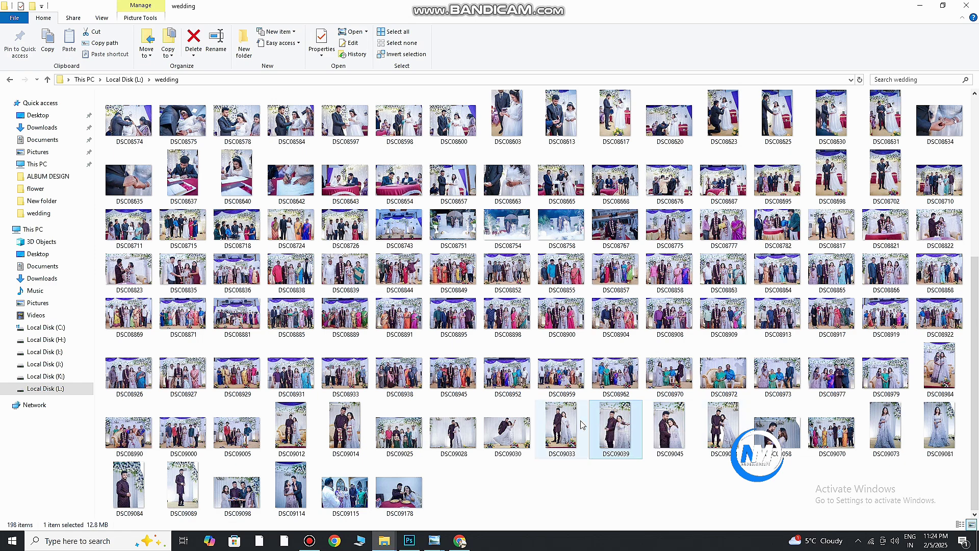
pyautogui.click(562, 419)
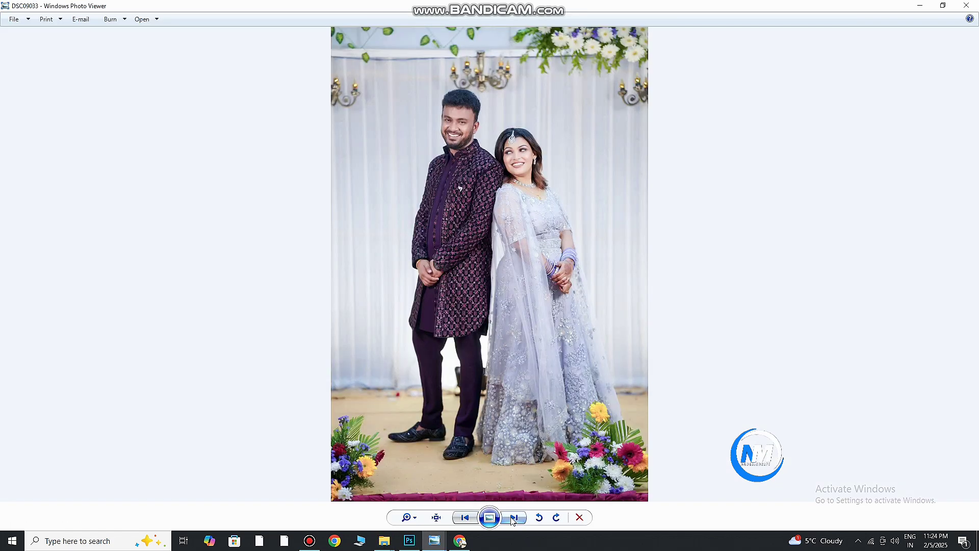
pyautogui.click(513, 517)
pyautogui.click(464, 518)
pyautogui.scroll(-2, 474, 149)
pyautogui.scroll(2, 474, 150)
pyautogui.click(967, 6)
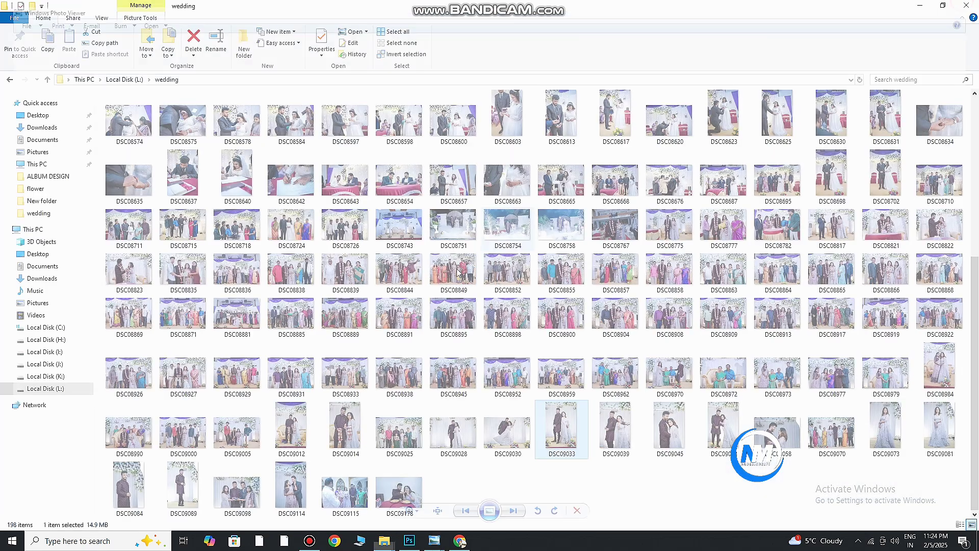
pyautogui.doubleClick(454, 427)
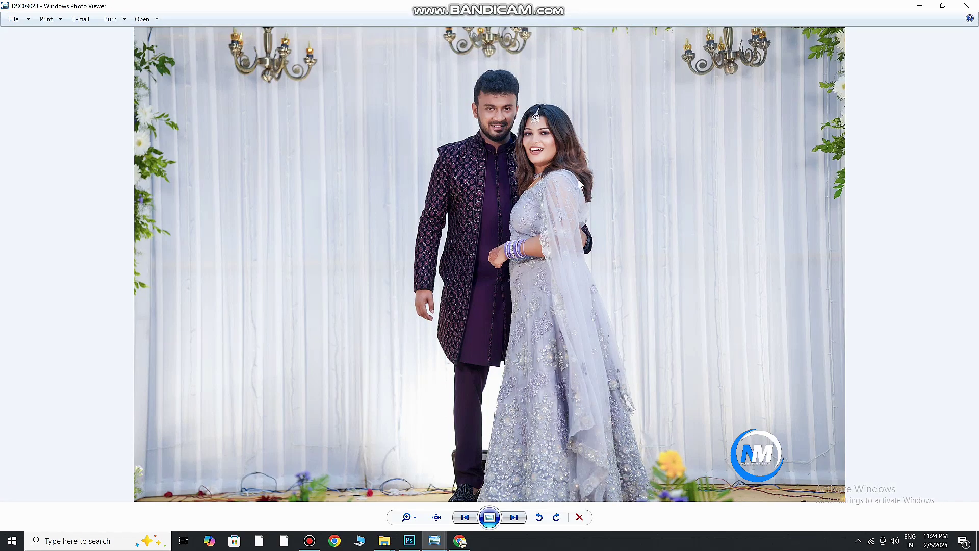
pyautogui.click(974, 5)
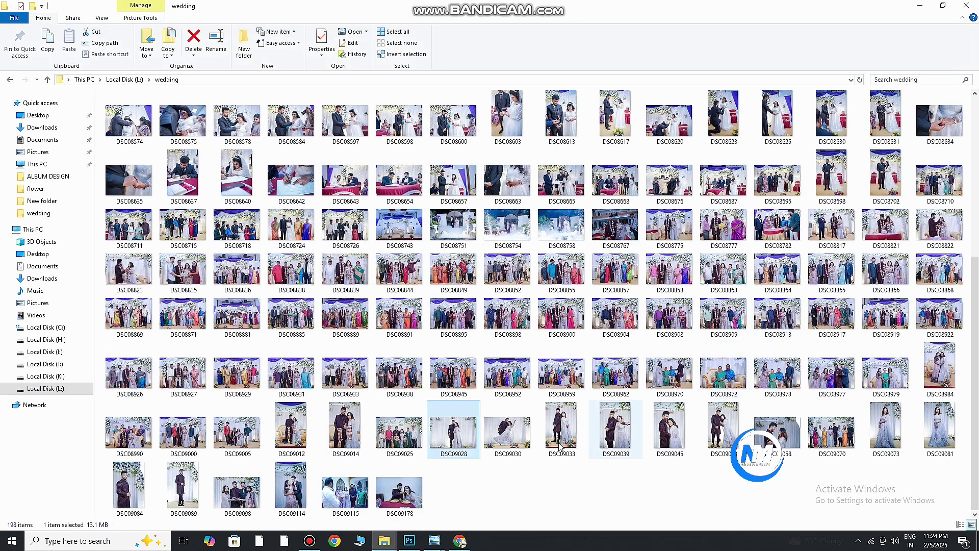
# - Place DSC09028 from the wedding folder above Ellipse_95 with default Camera Raw settings, filling the page half beyond the centre guide
pyautogui.moveTo(451, 439); pyautogui.dragTo(527, 324)
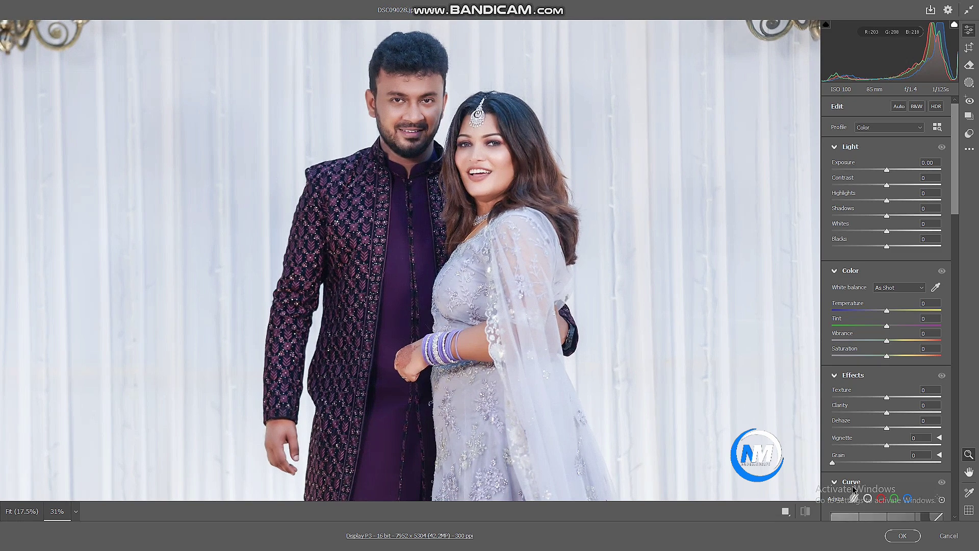
pyautogui.click(903, 535)
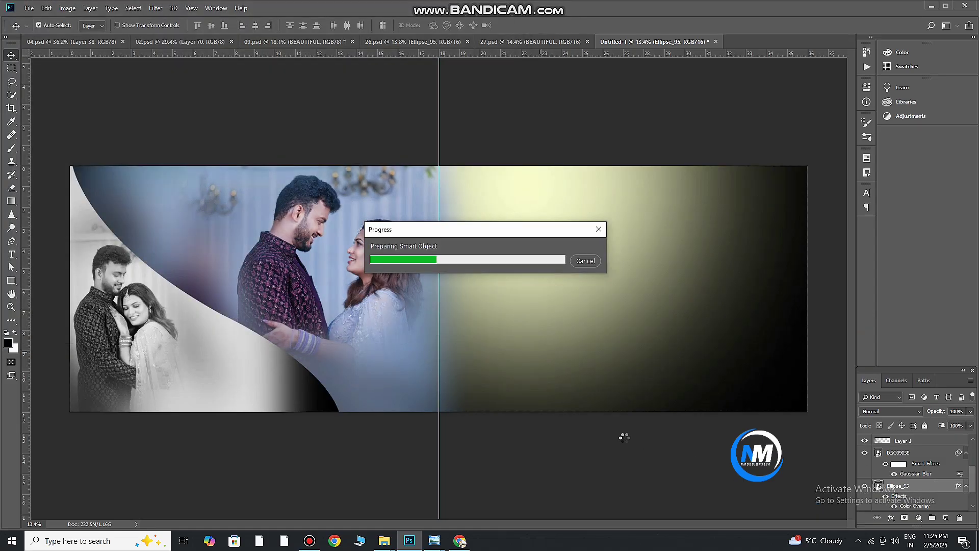
pyautogui.moveTo(542, 305); pyautogui.dragTo(716, 304)
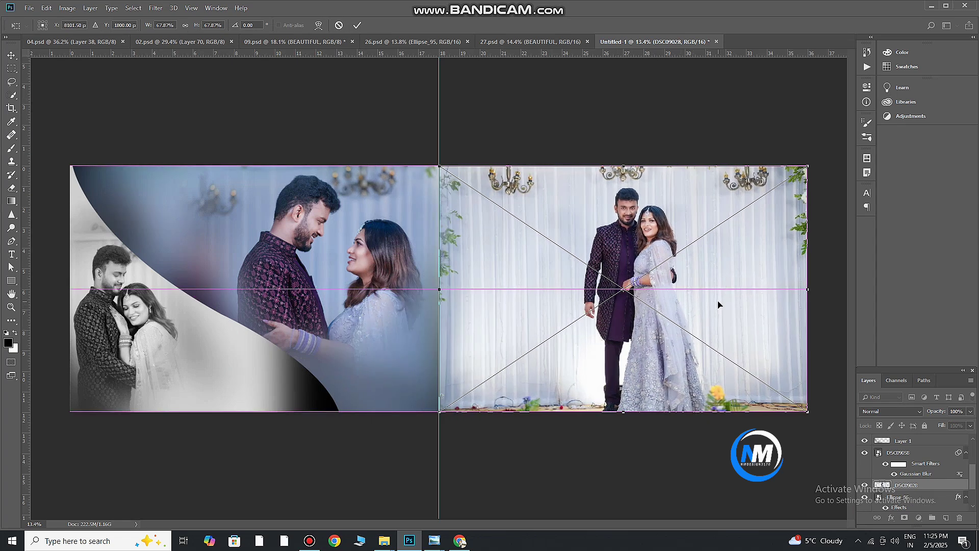
pyautogui.click(357, 25)
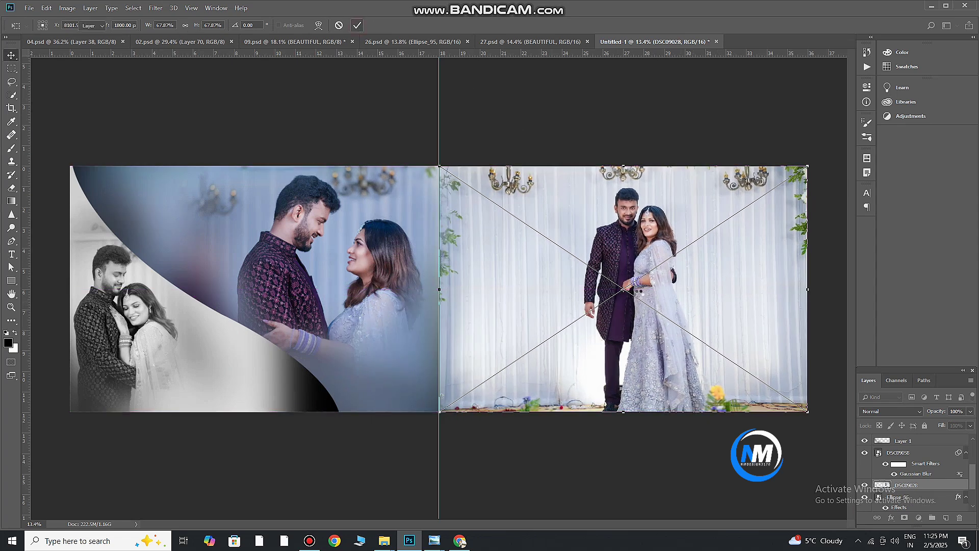
# - Select the standing couple in DSC09028 automatically with Select Subject
pyautogui.scroll(1, 679, 292)
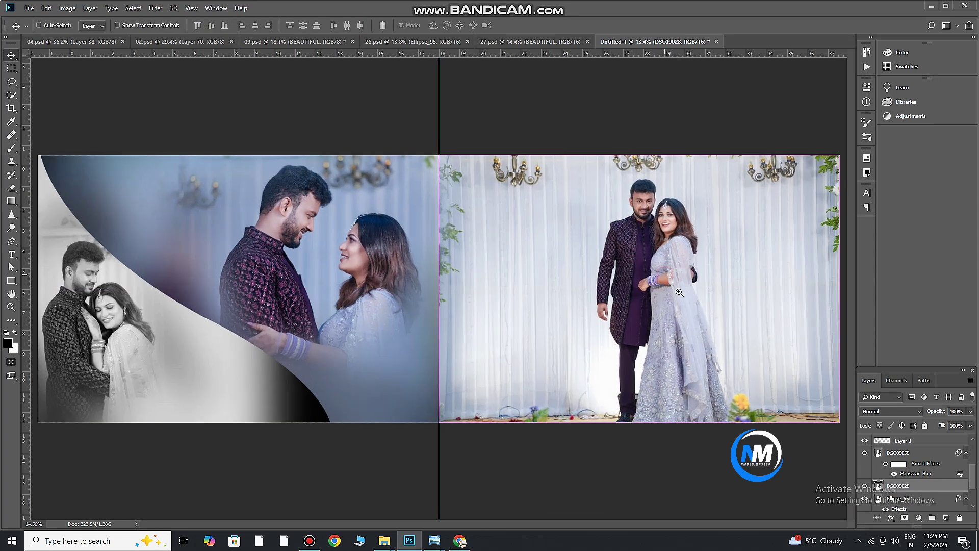
pyautogui.scroll(3, 680, 292)
pyautogui.scroll(-2, 612, 281)
pyautogui.scroll(1, 531, 264)
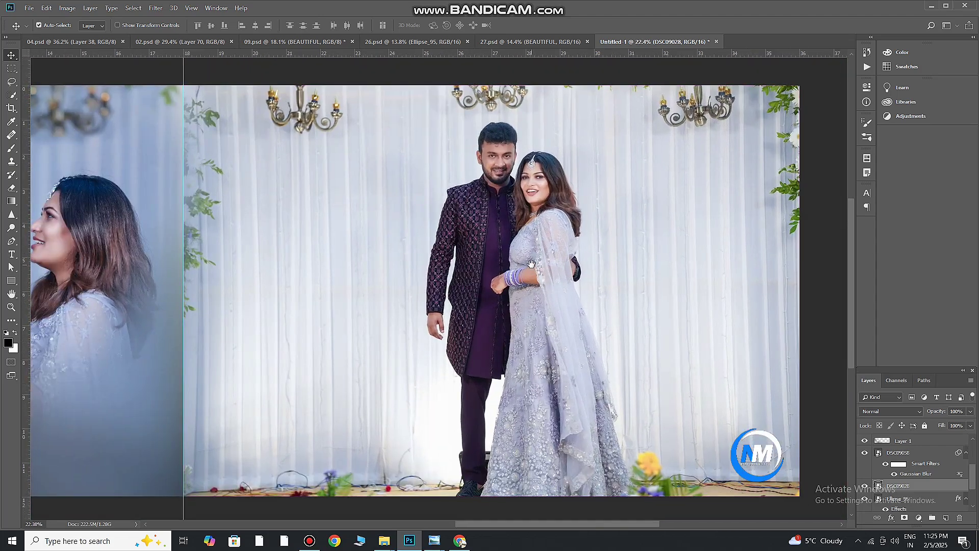
pyautogui.moveTo(531, 264); pyautogui.dragTo(487, 265)
pyautogui.click(130, 11)
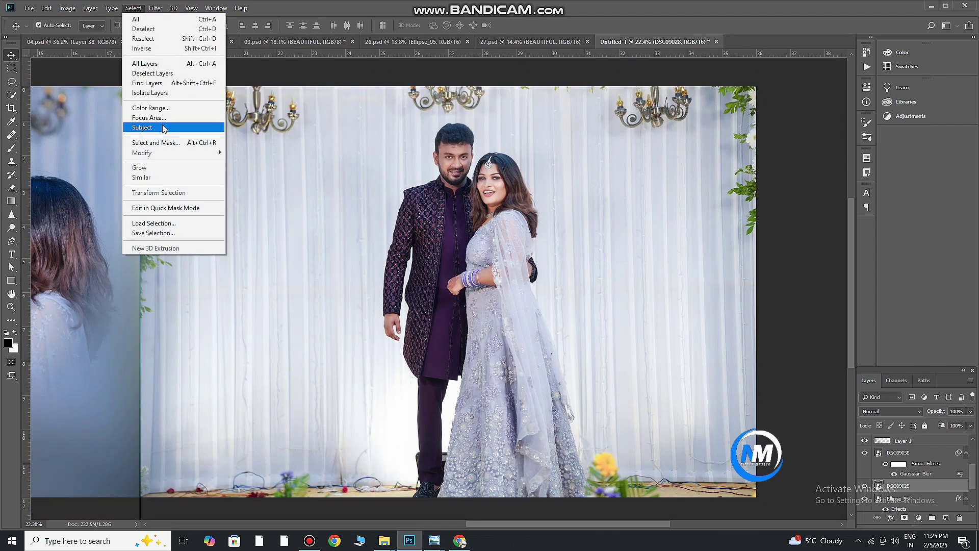
pyautogui.click(140, 128)
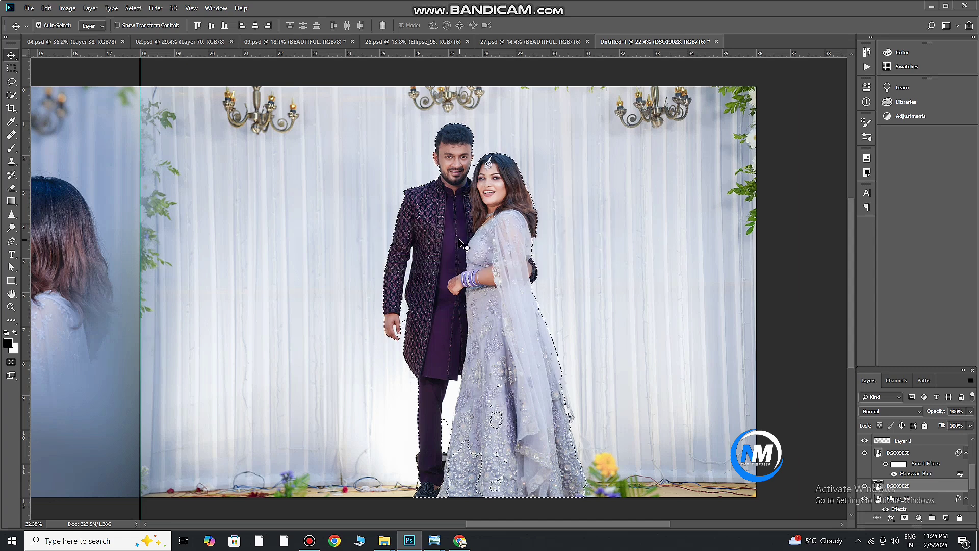
# - Subtract the backdrop gap between the groom's jaw and the bride's hair from the selection with the Quick Selection tool
pyautogui.moveTo(462, 245)
pyautogui.mouseDown()
pyautogui.moveTo(528, 210)
pyautogui.moveTo(501, 257)
pyautogui.moveTo(500, 174)
pyautogui.mouseUp()
pyautogui.click(12, 95)
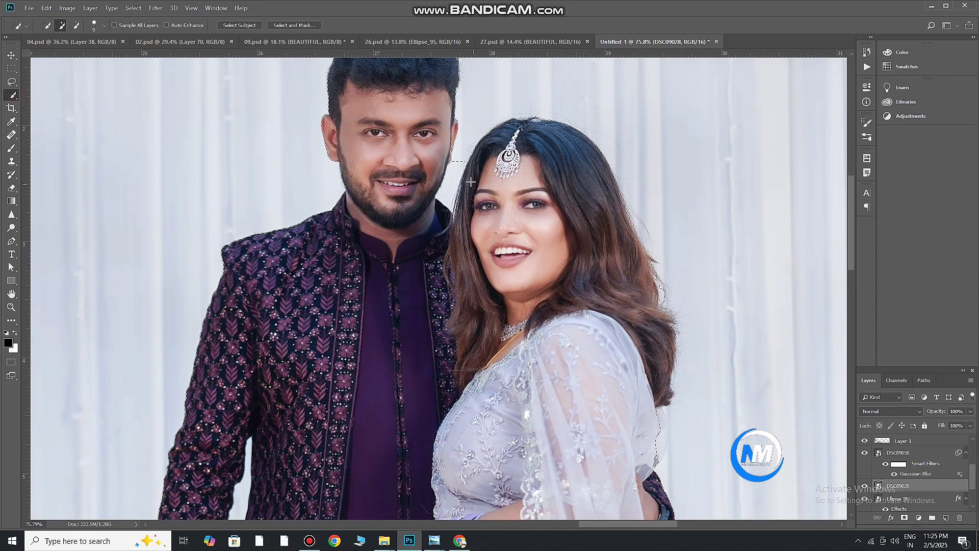
pyautogui.press('alt')
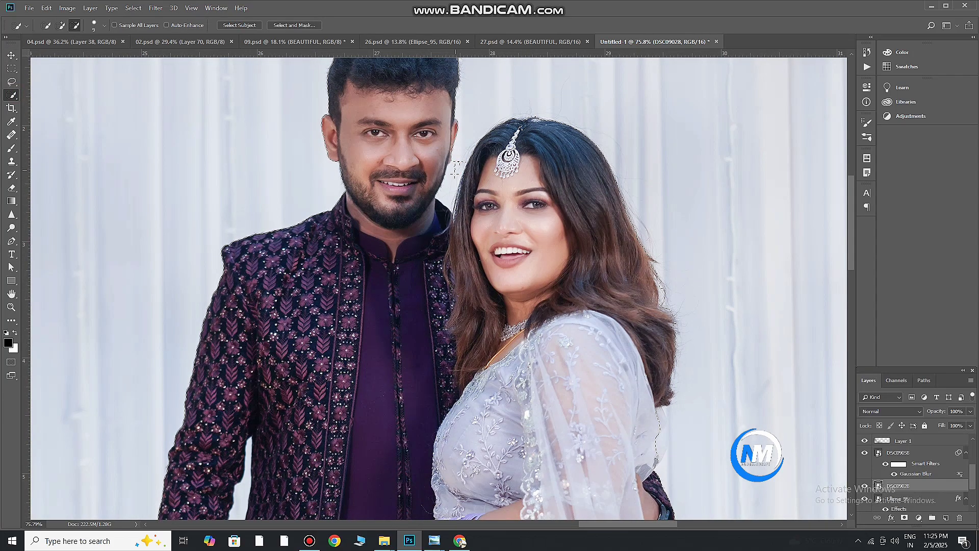
pyautogui.click(460, 160)
# - Subtract the backdrop between the groom's sleeve and coat and around his fingers from the couple selection
pyautogui.scroll(-3, 343, 358)
pyautogui.scroll(-2, 342, 358)
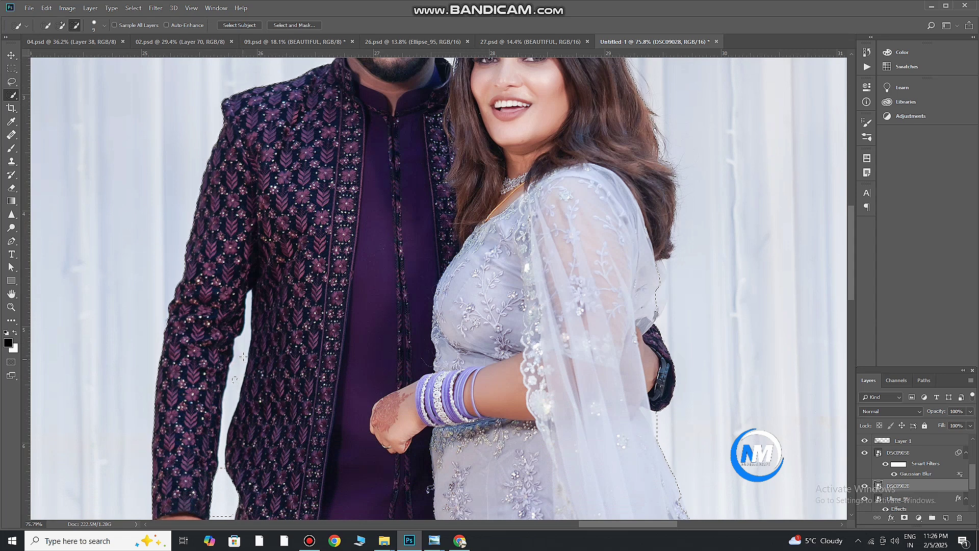
pyautogui.moveTo(243, 356); pyautogui.dragTo(243, 348)
pyautogui.moveTo(231, 411); pyautogui.dragTo(225, 467)
pyautogui.press('alt')
pyautogui.scroll(-4, 293, 348)
pyautogui.press('alt')
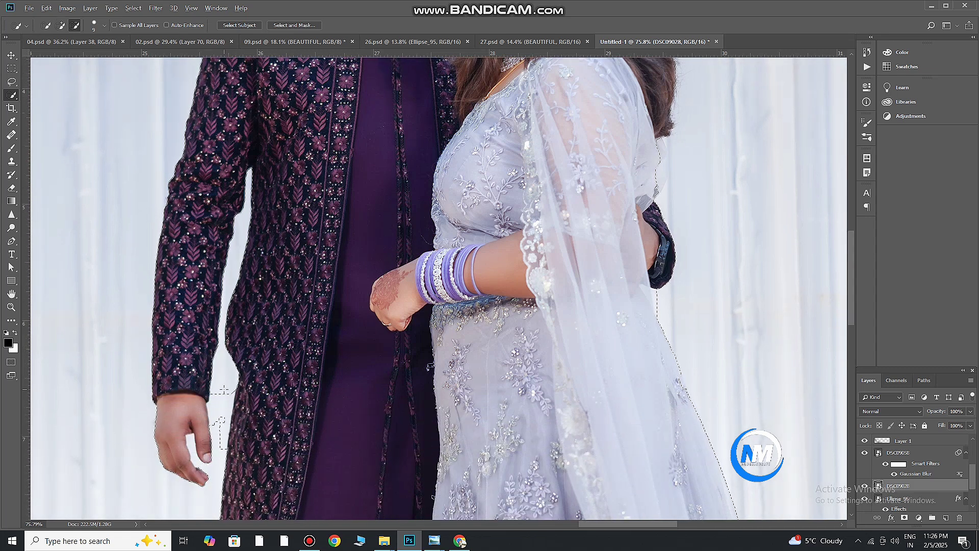
pyautogui.moveTo(224, 390); pyautogui.dragTo(191, 447)
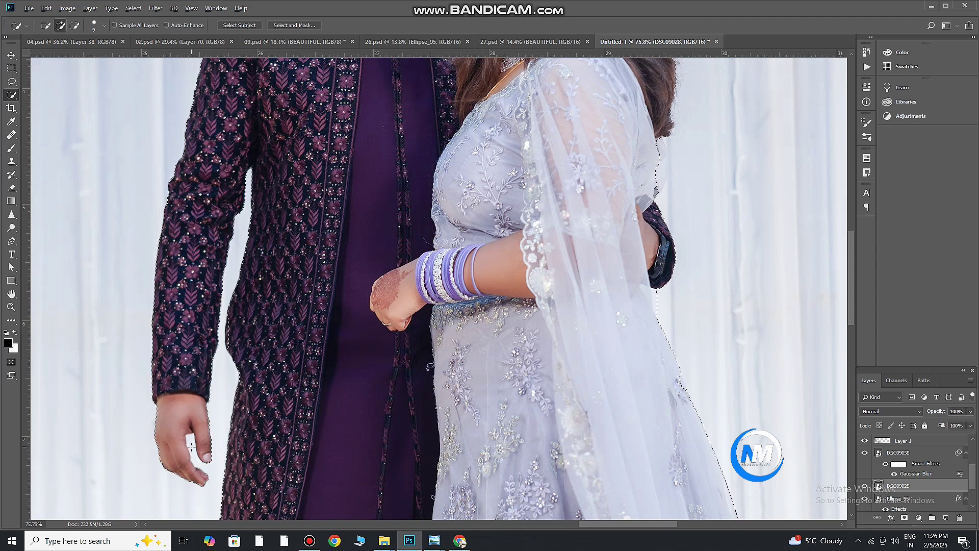
pyautogui.press('alt')
pyautogui.moveTo(193, 449); pyautogui.dragTo(201, 467)
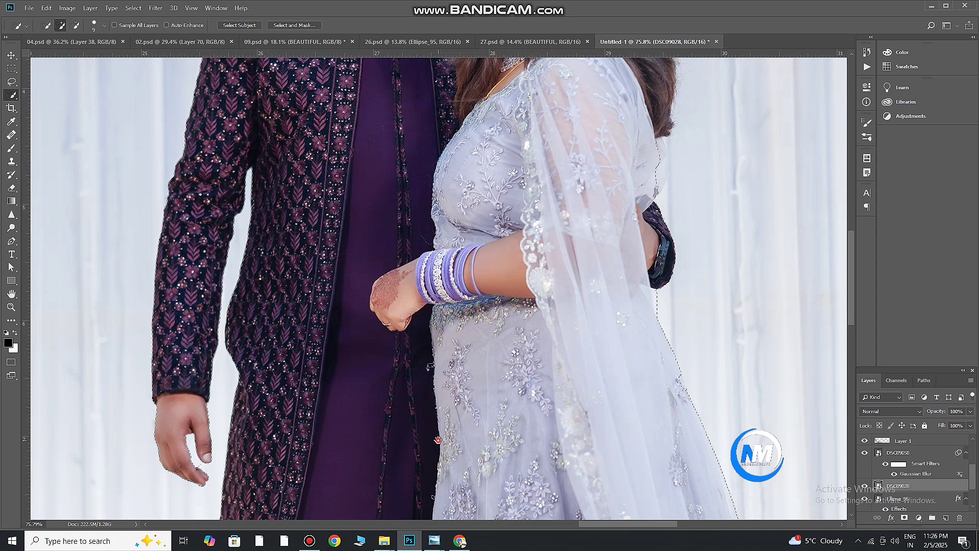
# - Check the selection around the legs and dress, copy the selected couple to a new layer and hide DSC09028
pyautogui.scroll(-3, 474, 298)
pyautogui.scroll(-2, 474, 298)
pyautogui.scroll(-5, 474, 298)
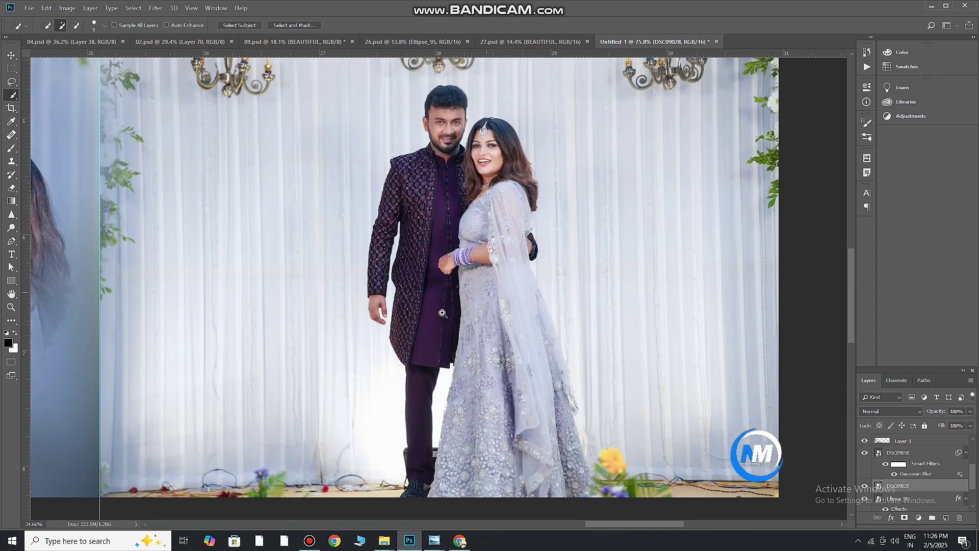
pyautogui.scroll(4, 438, 324)
pyautogui.moveTo(437, 324); pyautogui.dragTo(408, 189)
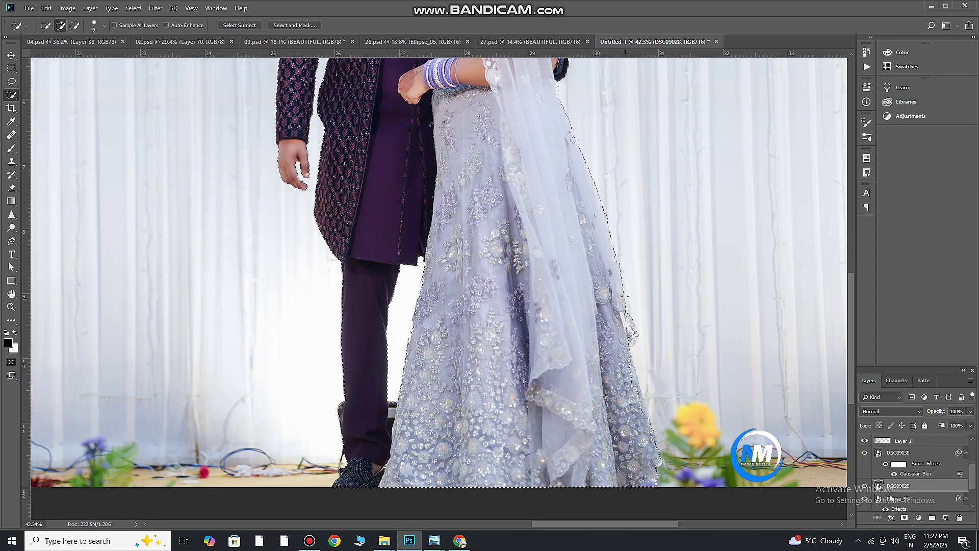
pyautogui.scroll(-3, 574, 249)
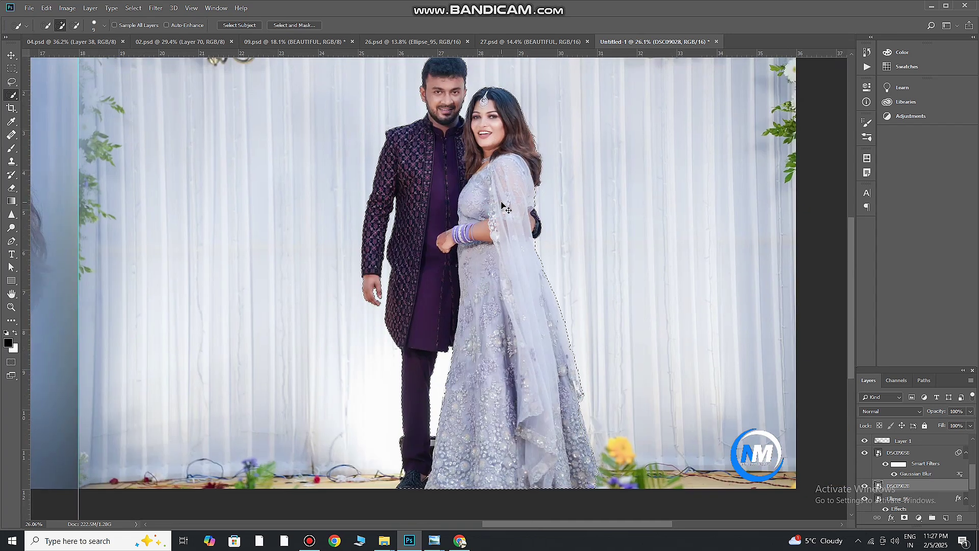
pyautogui.hotkey('ctrl', 'j')
pyautogui.click(865, 498)
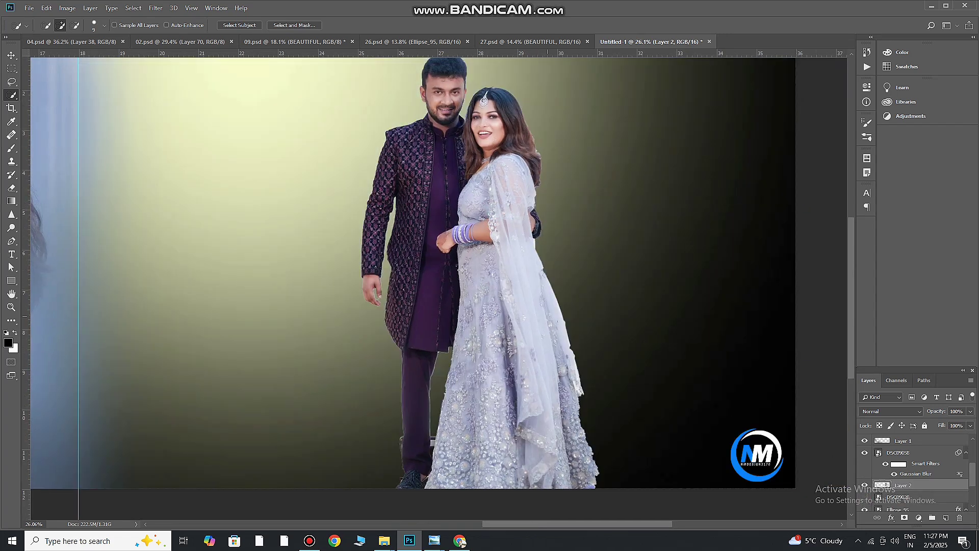
# - Move the Layer 2 couple cutout toward the centre guide over the glow and scale it up to about 118%
pyautogui.click(11, 55)
pyautogui.scroll(-3, 418, 272)
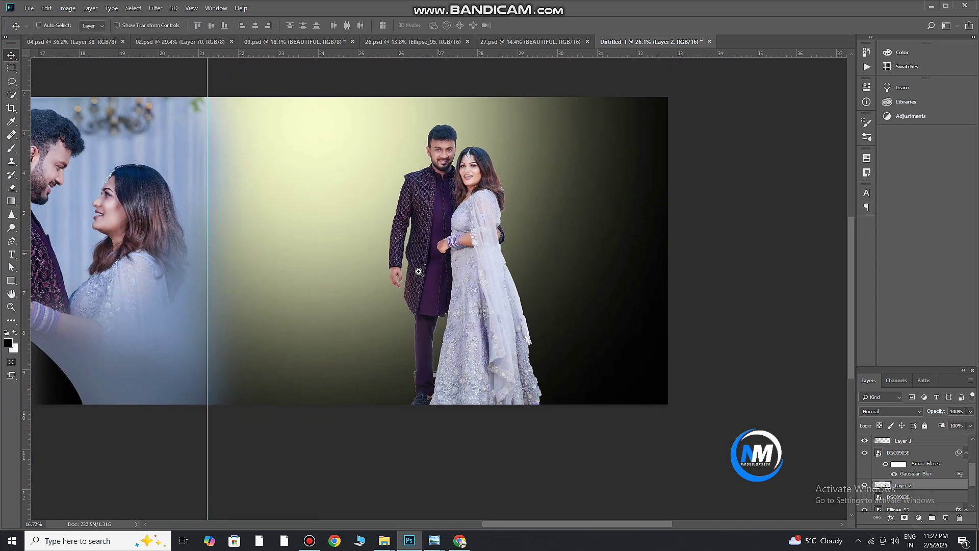
pyautogui.scroll(-1, 419, 271)
pyautogui.moveTo(637, 305); pyautogui.dragTo(560, 296)
pyautogui.hotkey('ctrl', 't')
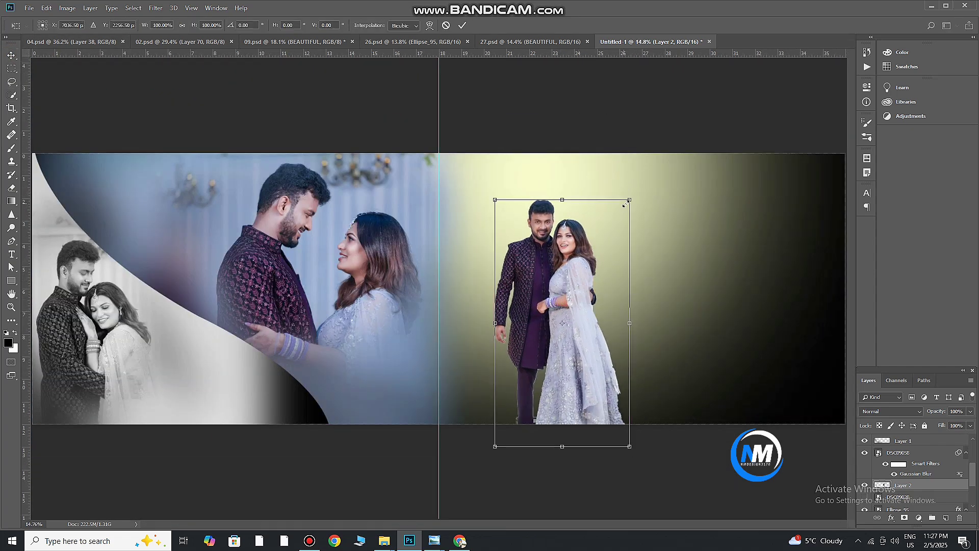
pyautogui.moveTo(626, 204); pyautogui.dragTo(638, 179)
pyautogui.moveTo(598, 262)
pyautogui.mouseDown()
pyautogui.moveTo(602, 271)
pyautogui.moveTo(593, 263)
pyautogui.mouseUp()
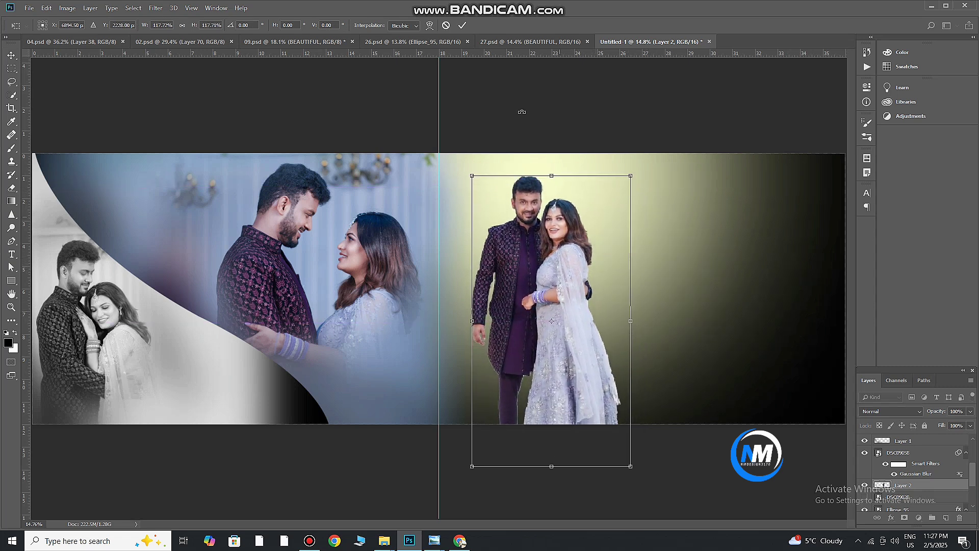
pyautogui.click(462, 29)
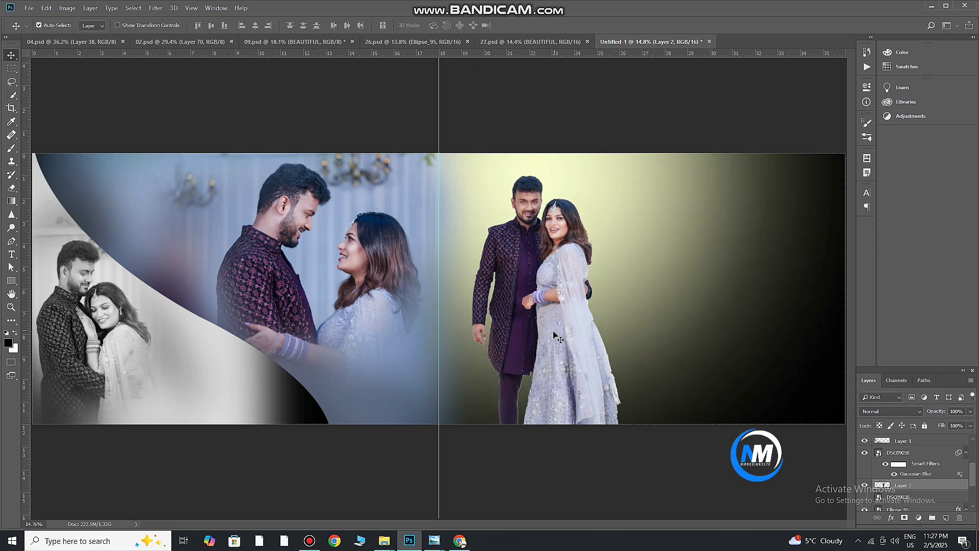
pyautogui.moveTo(651, 275); pyautogui.dragTo(651, 280)
pyautogui.moveTo(615, 237); pyautogui.dragTo(543, 290)
pyautogui.hotkey('ctrl', '0')
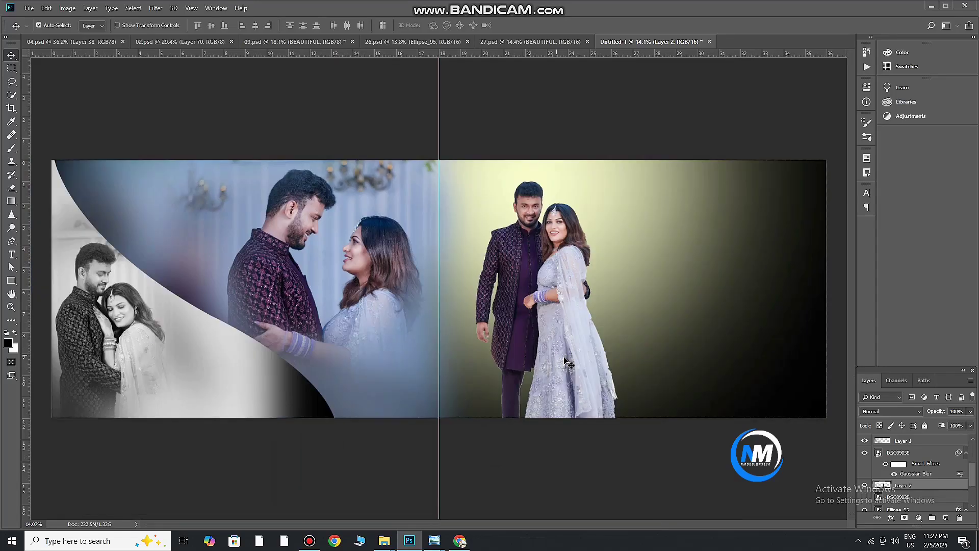
# - Select the DSC09028 layer as the insertion point, switch to File Explorer and open the brush png folder on Local Disk (J:)
pyautogui.moveTo(923, 498); pyautogui.dragTo(447, 520)
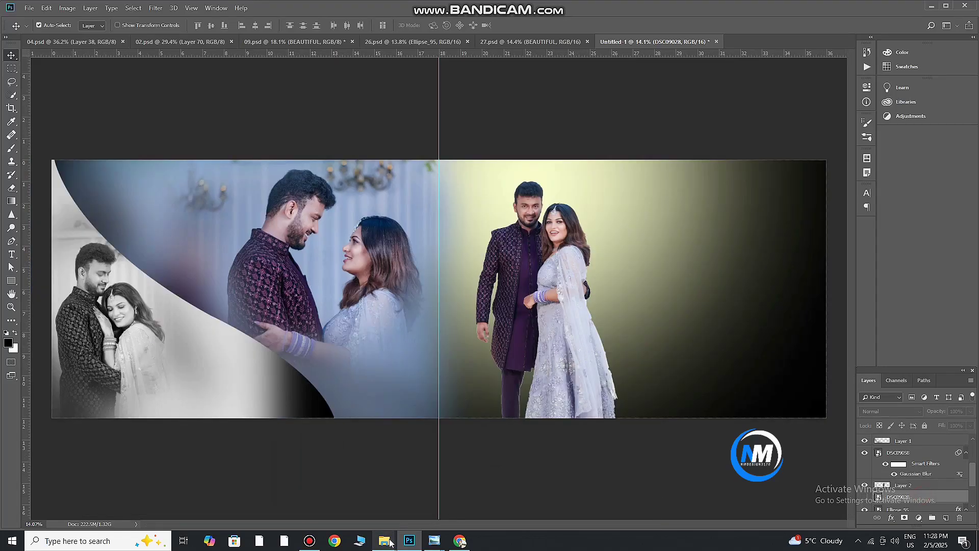
pyautogui.moveTo(390, 542)
pyautogui.moveTo(429, 511)
pyautogui.moveTo(526, 506)
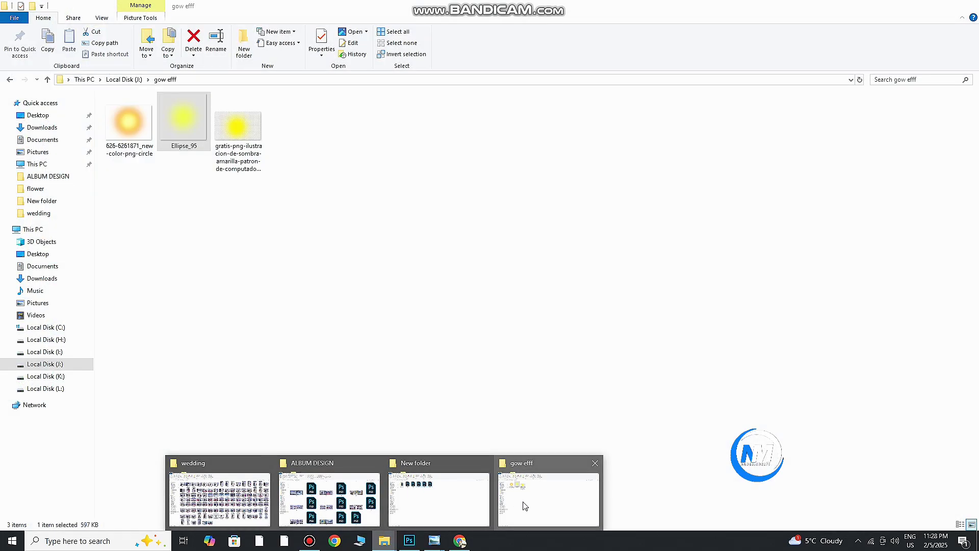
pyautogui.click(442, 503)
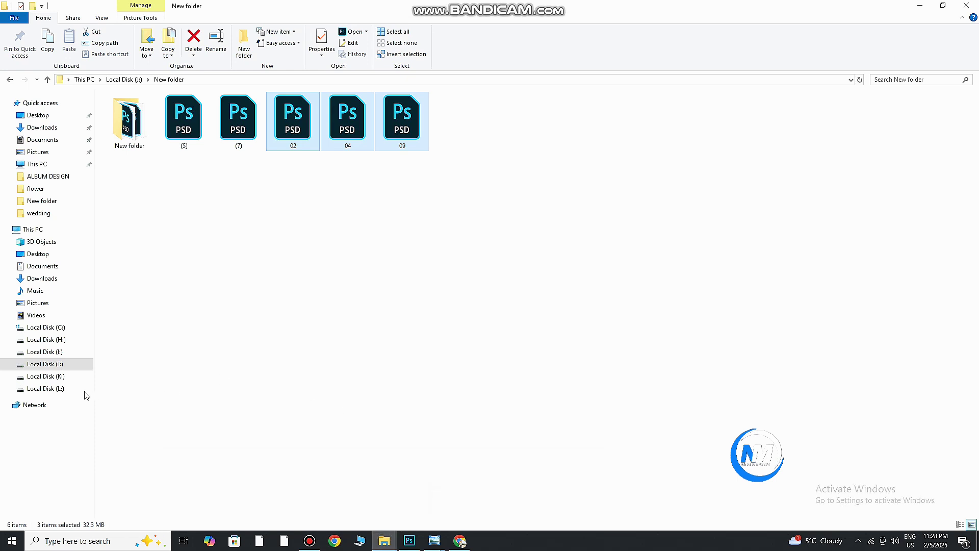
pyautogui.click(64, 360)
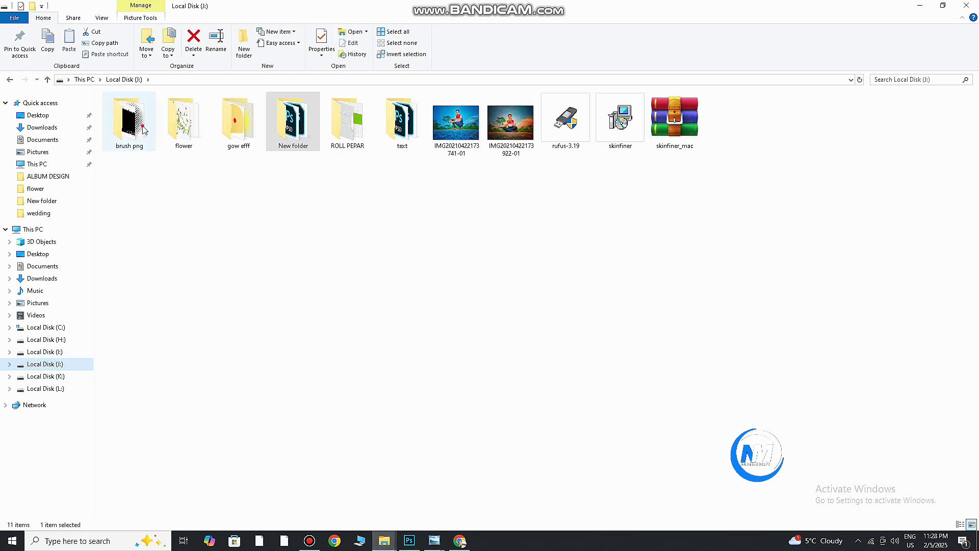
pyautogui.doubleClick(130, 120)
# - Place grunge-brush-stroke-banner-2-16 beside the standing couple, scaled to about 63% and rotated about -9°
pyautogui.moveTo(510, 130)
pyautogui.mouseDown()
pyautogui.moveTo(452, 250)
pyautogui.moveTo(437, 473)
pyautogui.moveTo(411, 539)
pyautogui.moveTo(688, 292)
pyautogui.mouseUp()
pyautogui.moveTo(445, 289)
pyautogui.mouseDown()
pyautogui.moveTo(765, 280)
pyautogui.moveTo(763, 306)
pyautogui.moveTo(743, 306)
pyautogui.mouseUp()
pyautogui.keyDown('alt'); pyautogui.click(696, 263); pyautogui.keyUp('alt')
pyautogui.hotkey('ctrl', '-')
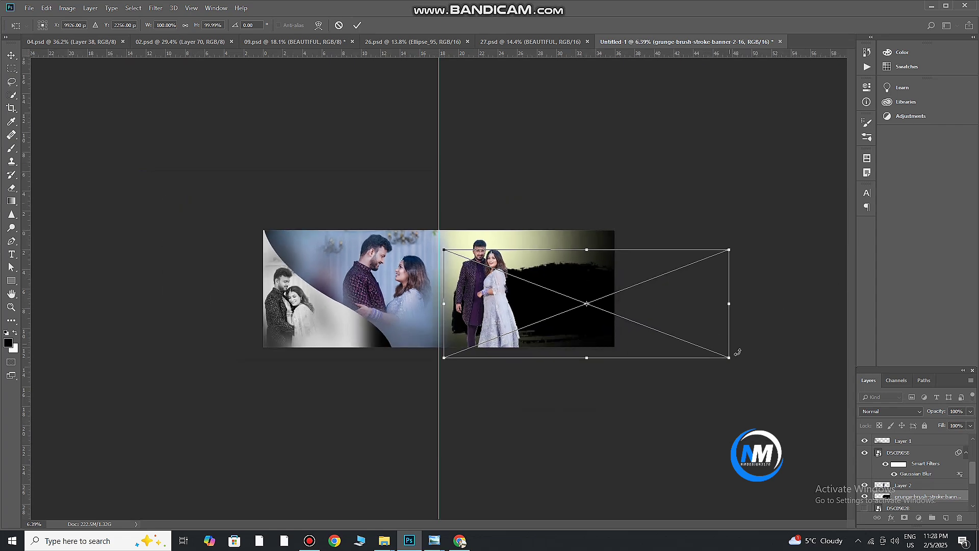
pyautogui.moveTo(732, 357); pyautogui.dragTo(679, 333)
pyautogui.moveTo(737, 319); pyautogui.dragTo(731, 294)
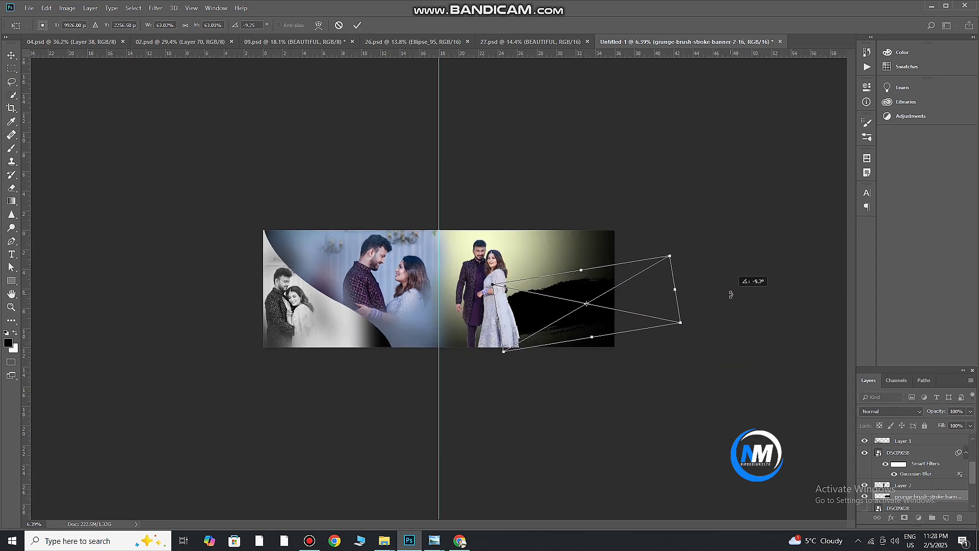
pyautogui.click(357, 25)
# - Move the black brush stroke slightly up behind the bride's dress and duplicate its layer
pyautogui.scroll(3, 602, 326)
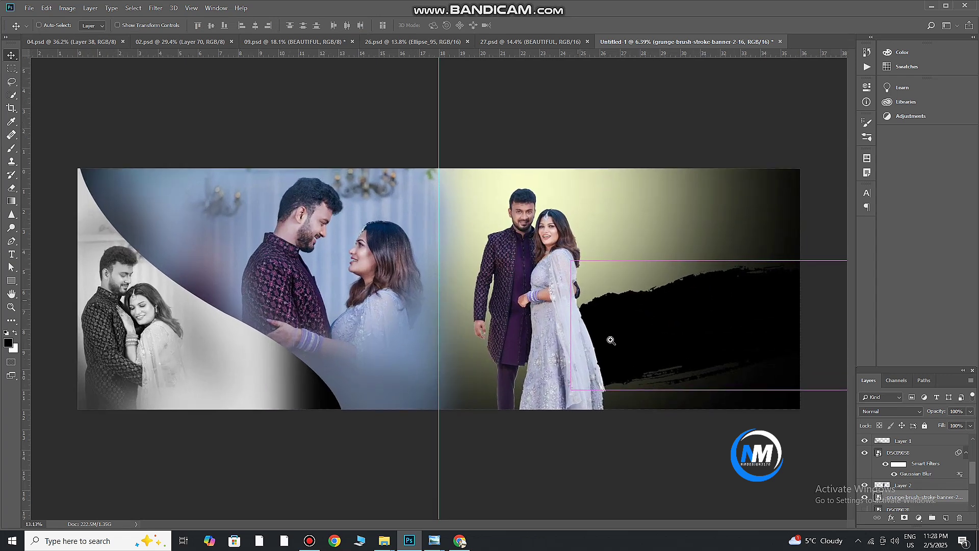
pyautogui.scroll(1, 608, 333)
pyautogui.moveTo(619, 335); pyautogui.dragTo(477, 313)
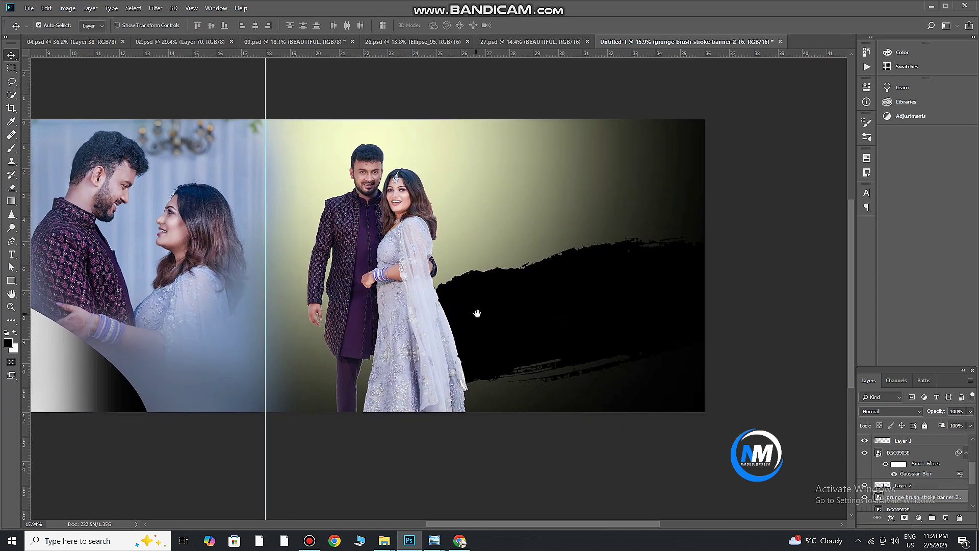
pyautogui.moveTo(603, 320)
pyautogui.mouseDown()
pyautogui.moveTo(604, 301)
pyautogui.moveTo(608, 314)
pyautogui.mouseUp()
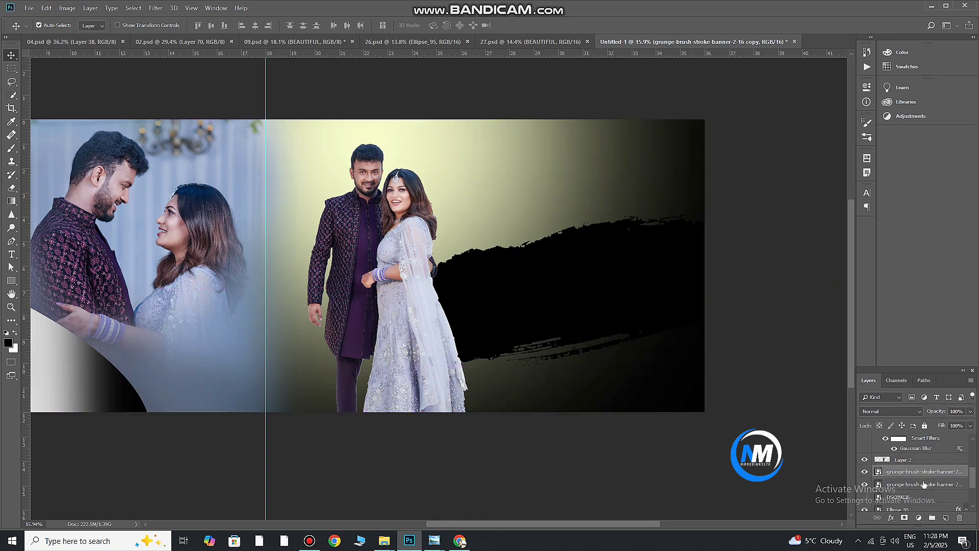
# - Apply a white Color Overlay to the lower brush stroke layer and nudge it up to form a white upper edge
pyautogui.click(938, 486)
pyautogui.doubleClick(962, 481)
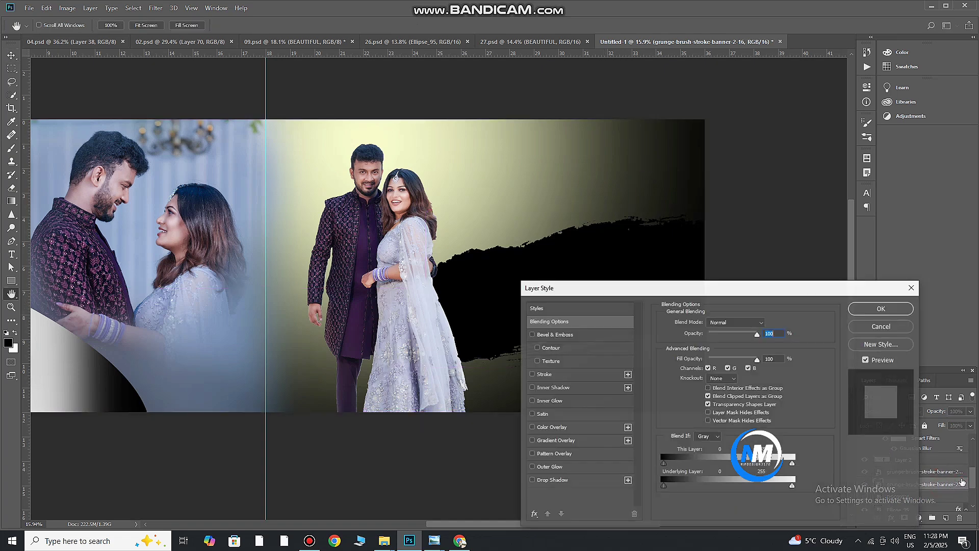
pyautogui.click(557, 427)
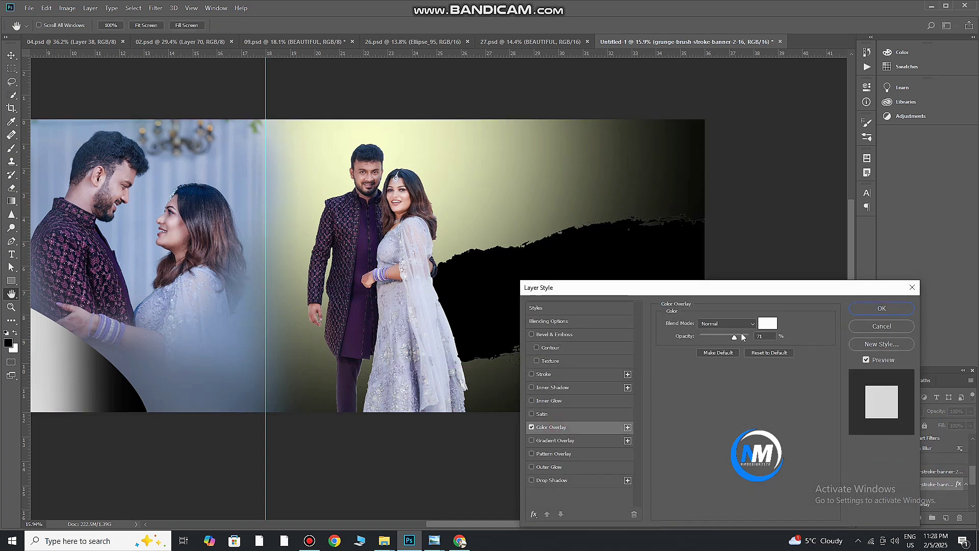
pyautogui.click(882, 308)
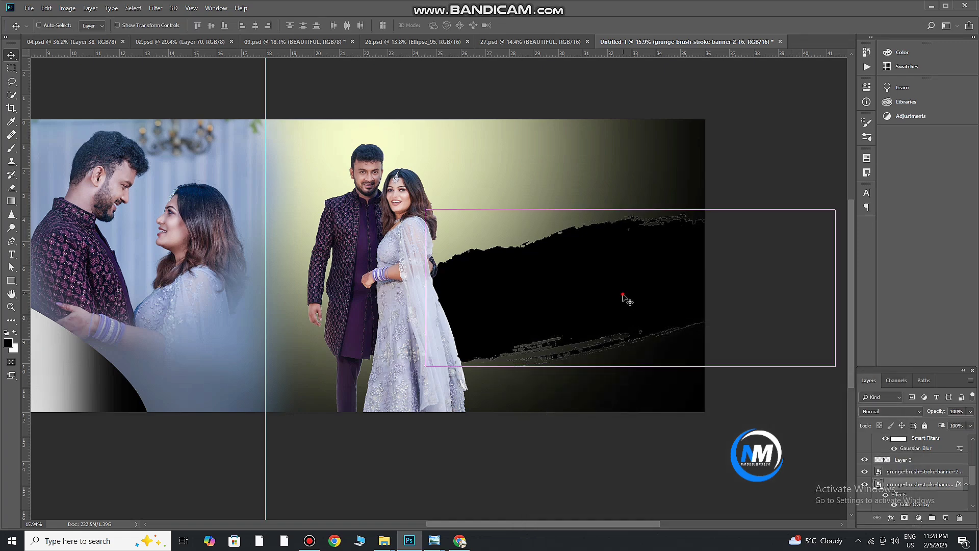
pyautogui.moveTo(623, 297); pyautogui.dragTo(625, 295)
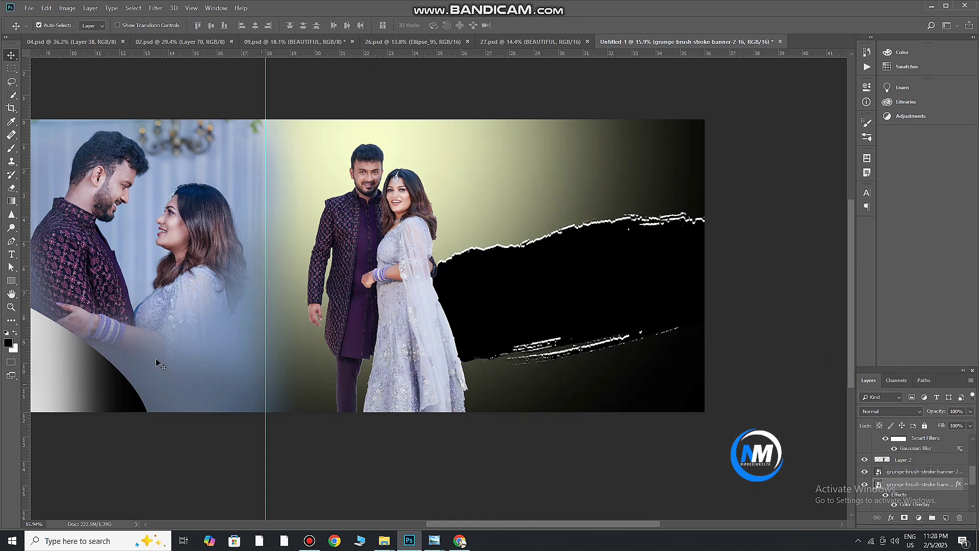
# - Rasterize the white brush stroke layer and erase its white fragments along the lower edge of the black stroke
pyautogui.click(11, 189)
pyautogui.click(536, 354)
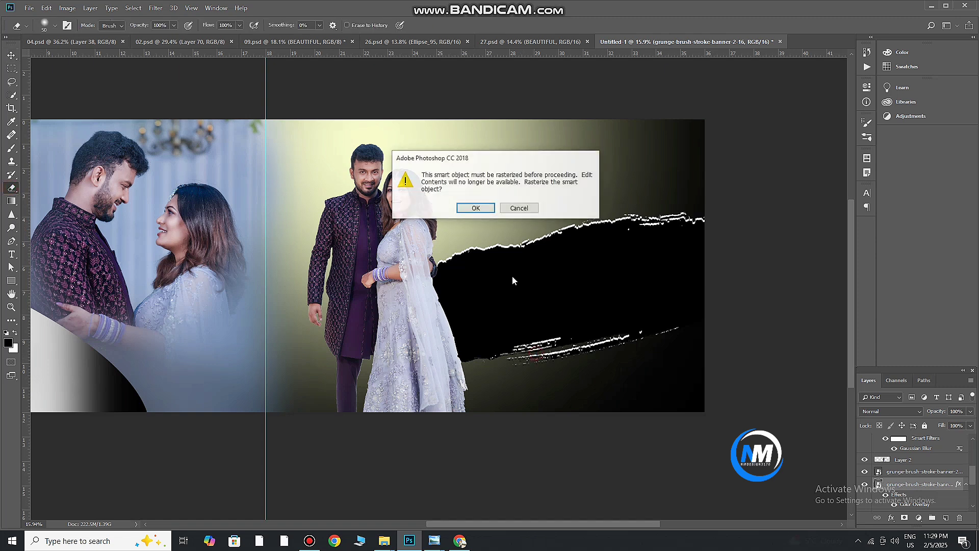
pyautogui.click(476, 209)
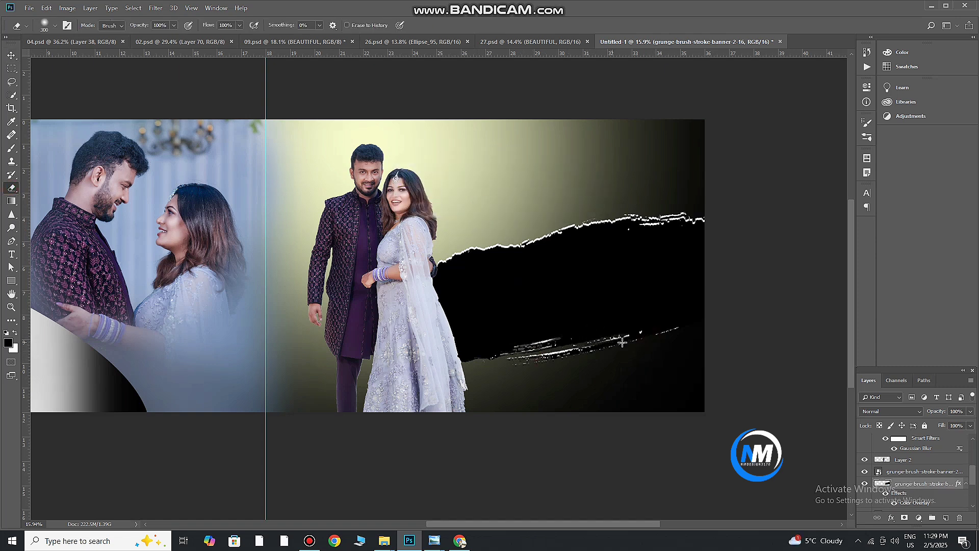
pyautogui.moveTo(566, 339); pyautogui.dragTo(523, 358)
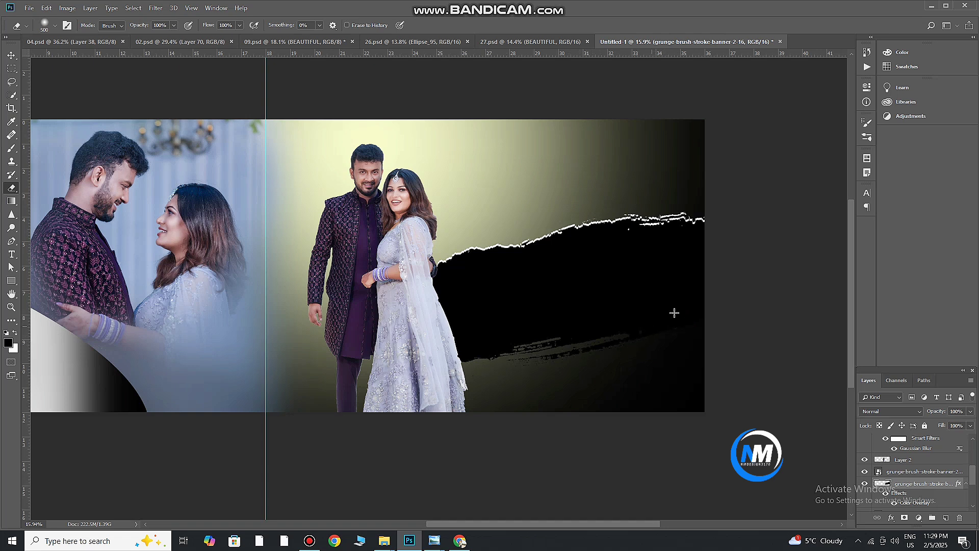
pyautogui.click(11, 55)
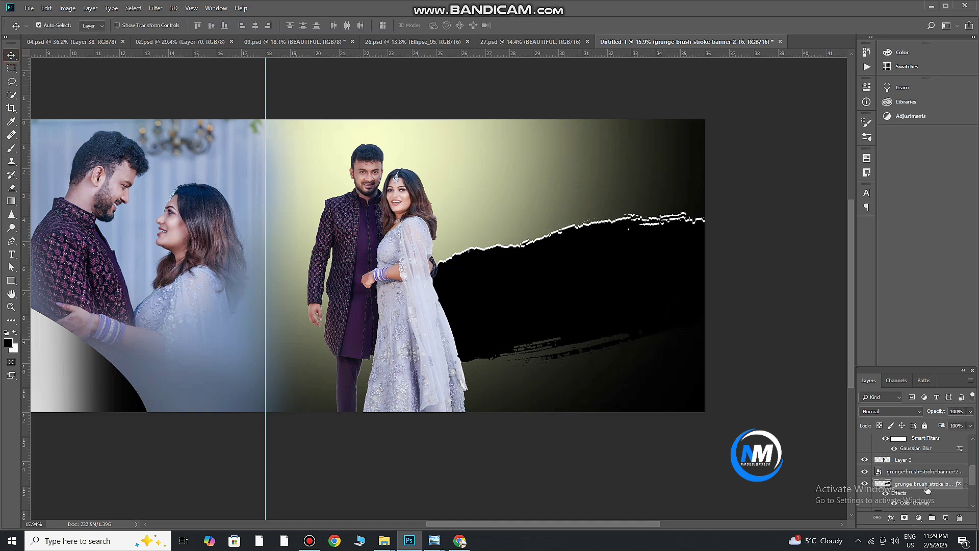
pyautogui.moveTo(946, 512); pyautogui.dragTo(946, 517)
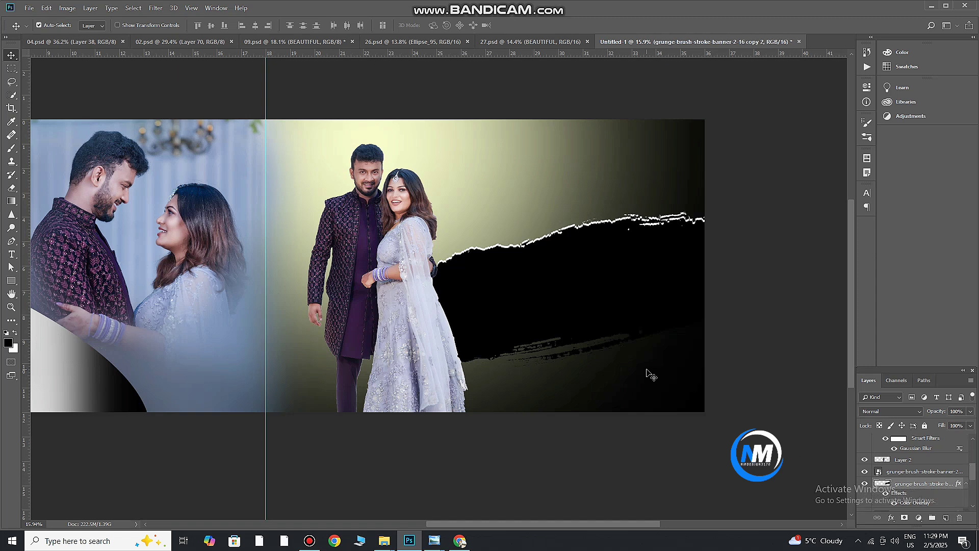
pyautogui.click(592, 308)
pyautogui.moveTo(592, 312); pyautogui.dragTo(591, 321)
pyautogui.scroll(-3, 944, 461)
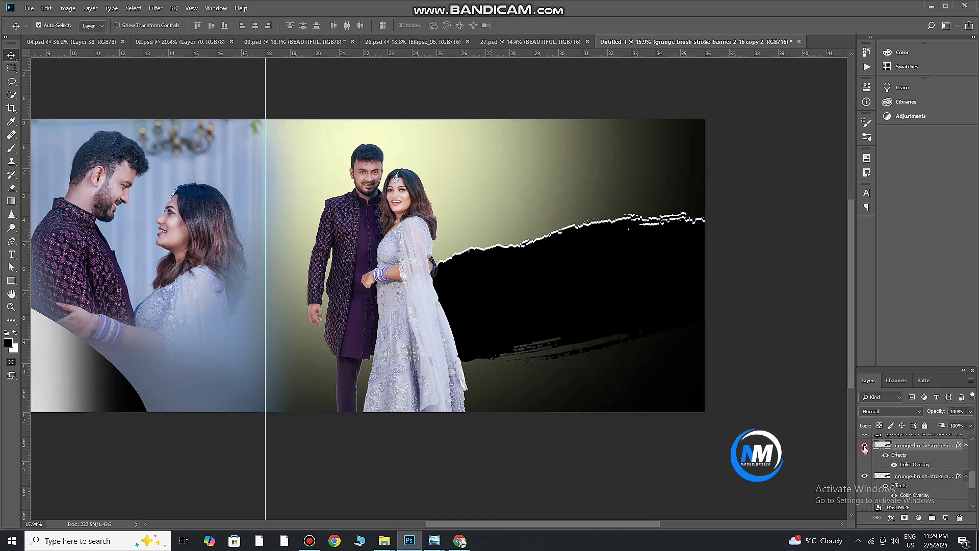
pyautogui.press('Delete')
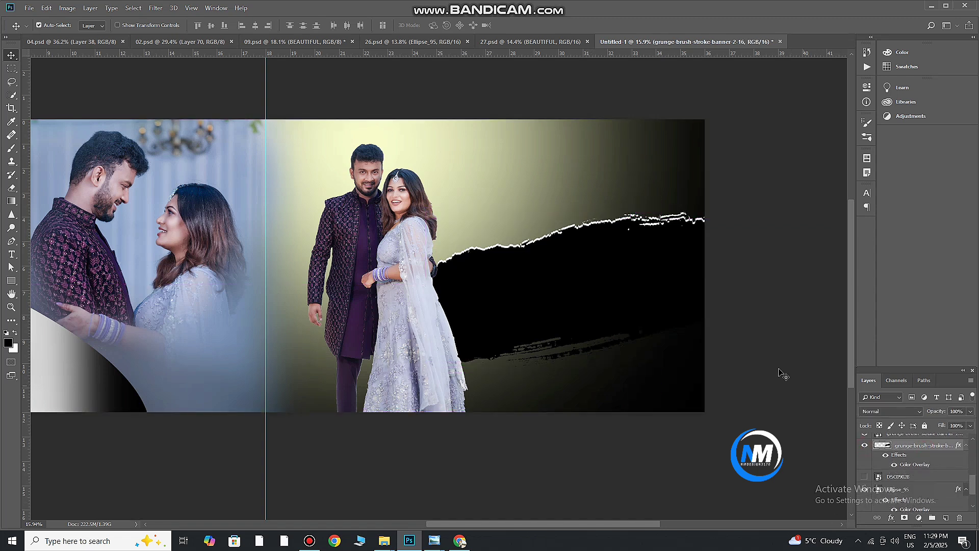
# - Duplicate the black brush stroke and offset the lower copy slightly downward with a white Color Overlay to form a white lower edge
pyautogui.click(643, 262)
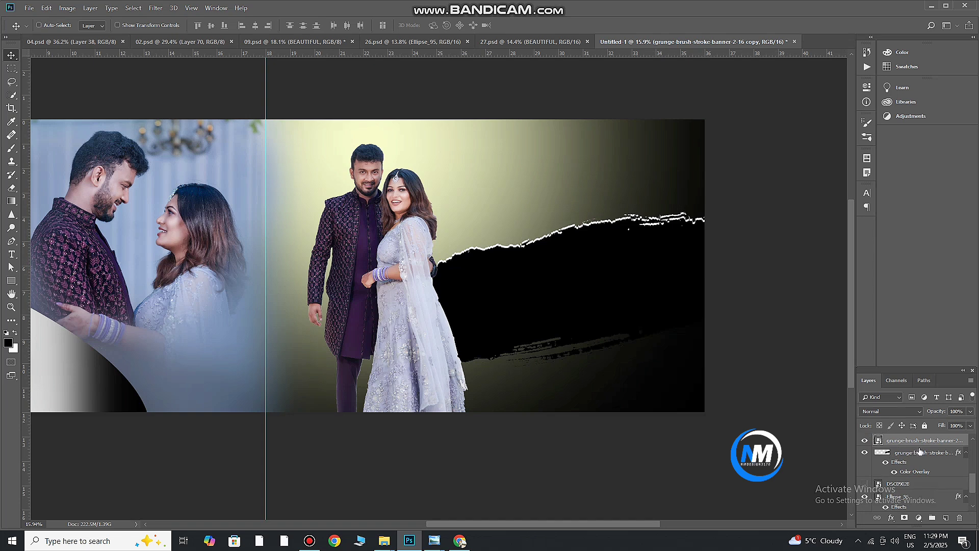
pyautogui.hotkey('ctrl', 'j')
pyautogui.click(932, 455)
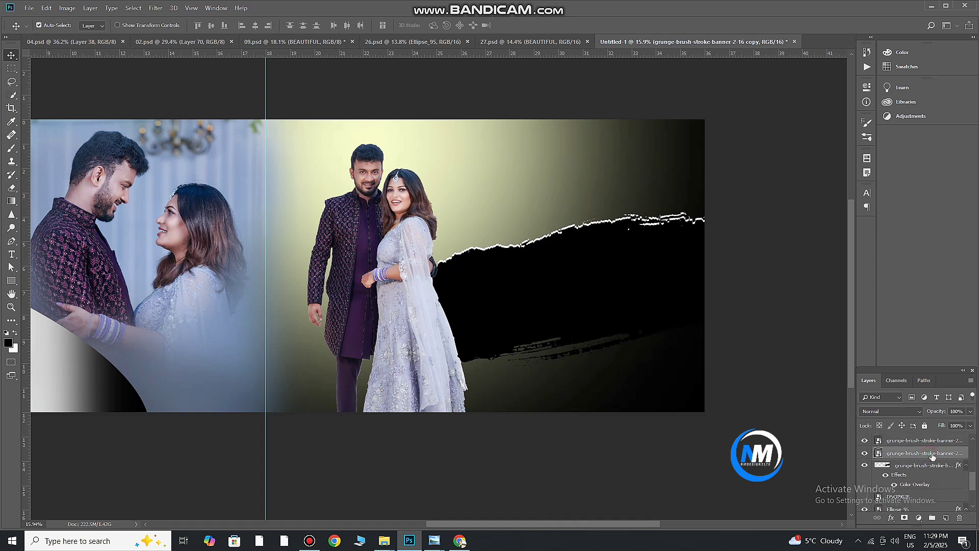
pyautogui.doubleClick(965, 453)
pyautogui.click(556, 427)
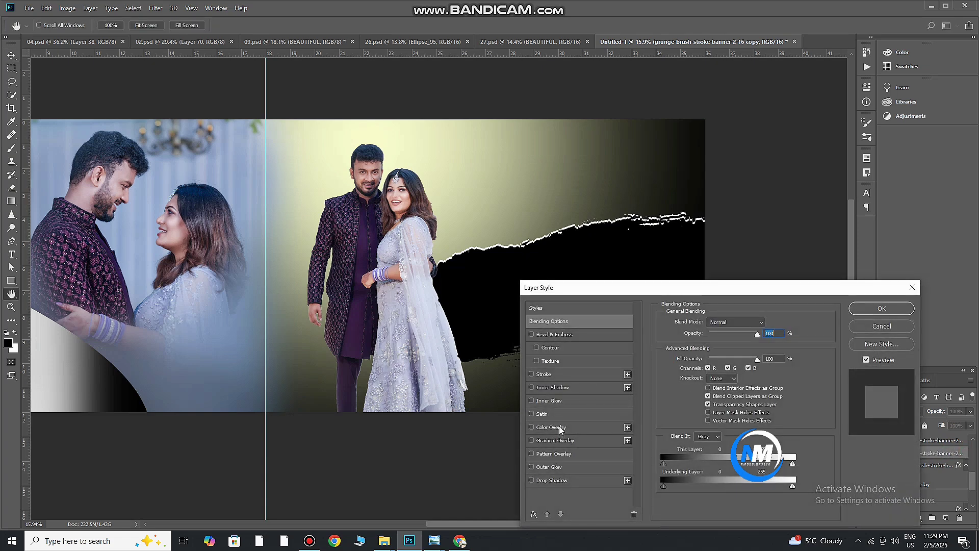
pyautogui.press('Return')
pyautogui.keyDown('ctrl'); pyautogui.click(638, 322); pyautogui.keyUp('ctrl')
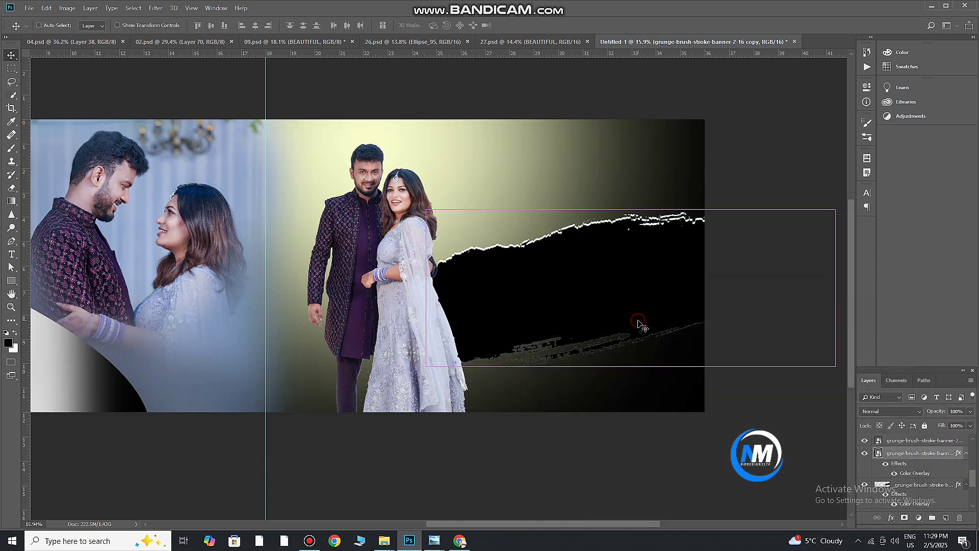
pyautogui.moveTo(639, 327); pyautogui.dragTo(639, 326)
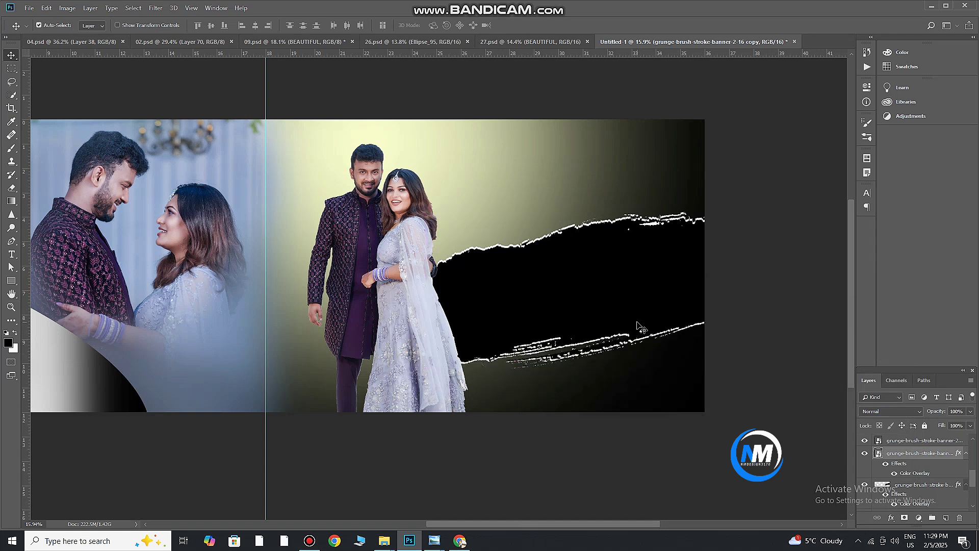
# - Bring photo DSC09033 from the wedding folder in above the top black brush stroke, accepting the Camera Raw settings
pyautogui.keyDown('alt'); pyautogui.click(600, 278); pyautogui.keyUp('alt')
pyautogui.click(384, 542)
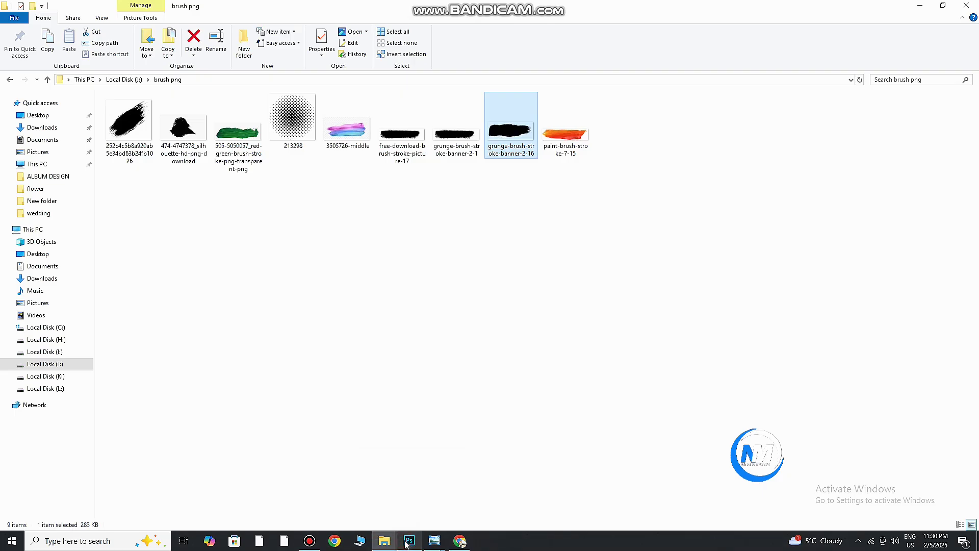
pyautogui.click(384, 545)
pyautogui.moveTo(384, 545)
pyautogui.click(219, 503)
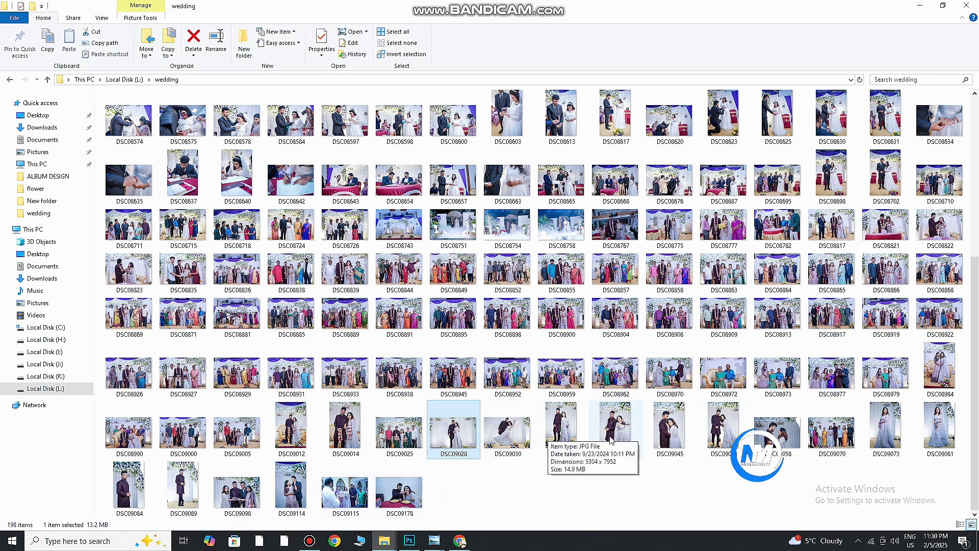
pyautogui.click(669, 434)
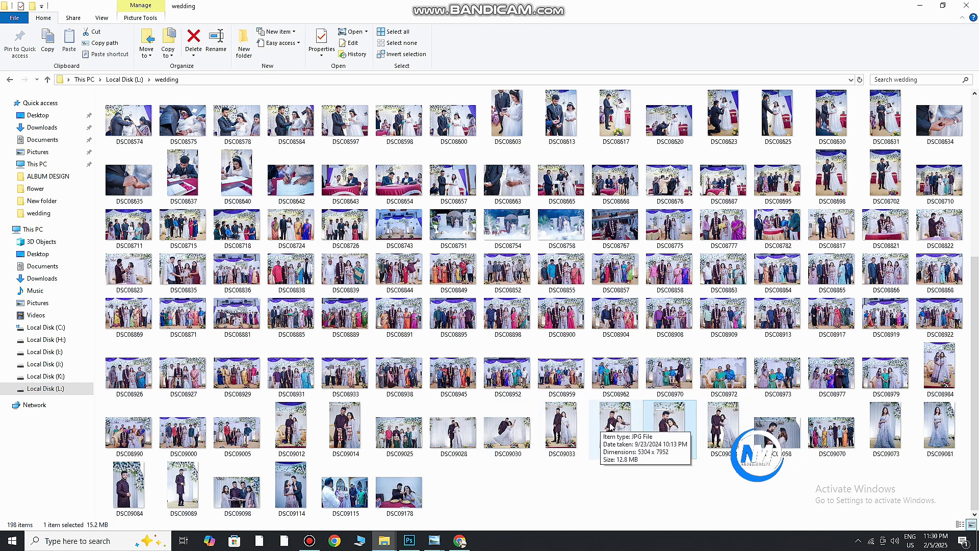
pyautogui.moveTo(618, 426); pyautogui.dragTo(499, 473)
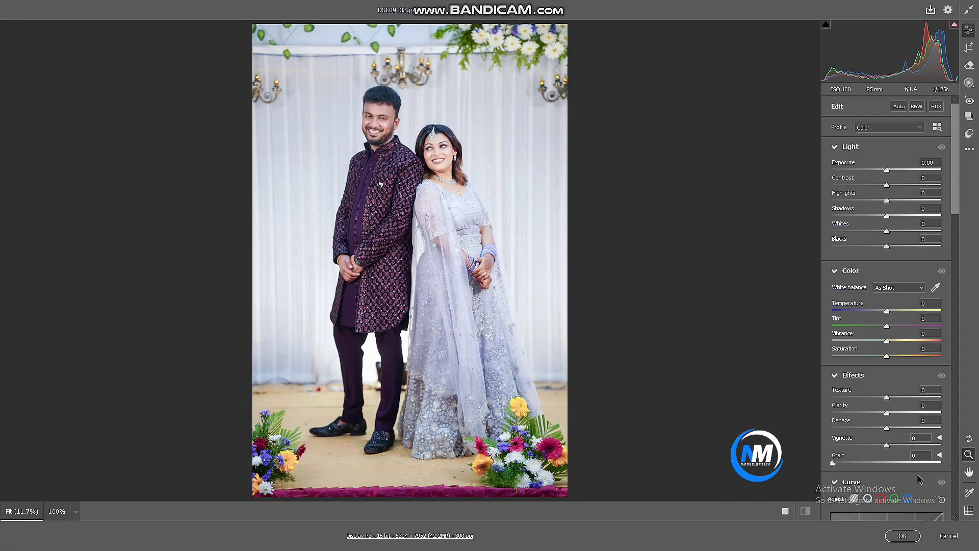
pyautogui.click(902, 535)
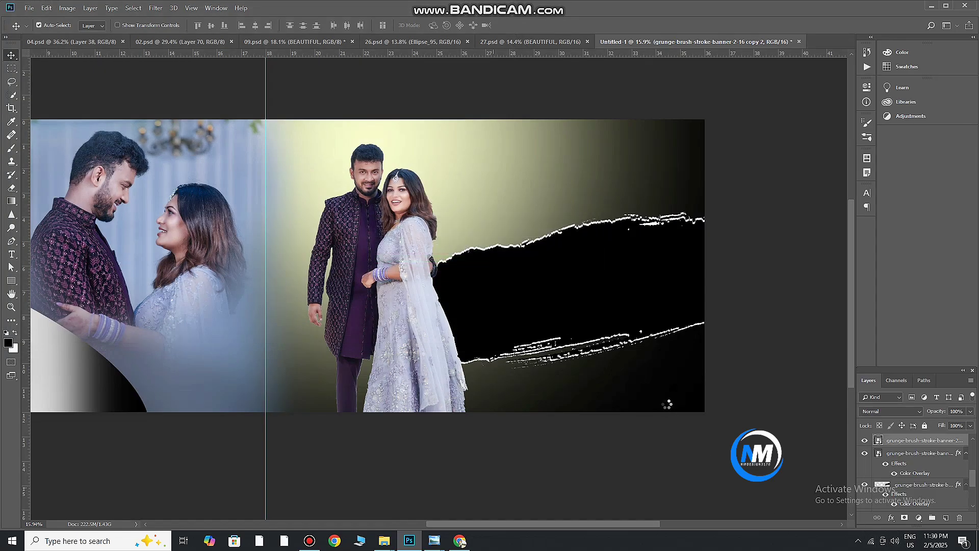
# - Position photo DSC09033 over the black brush stroke and scale it to about 65.5%
pyautogui.moveTo(426, 308); pyautogui.dragTo(637, 373)
pyautogui.scroll(-5, 645, 395)
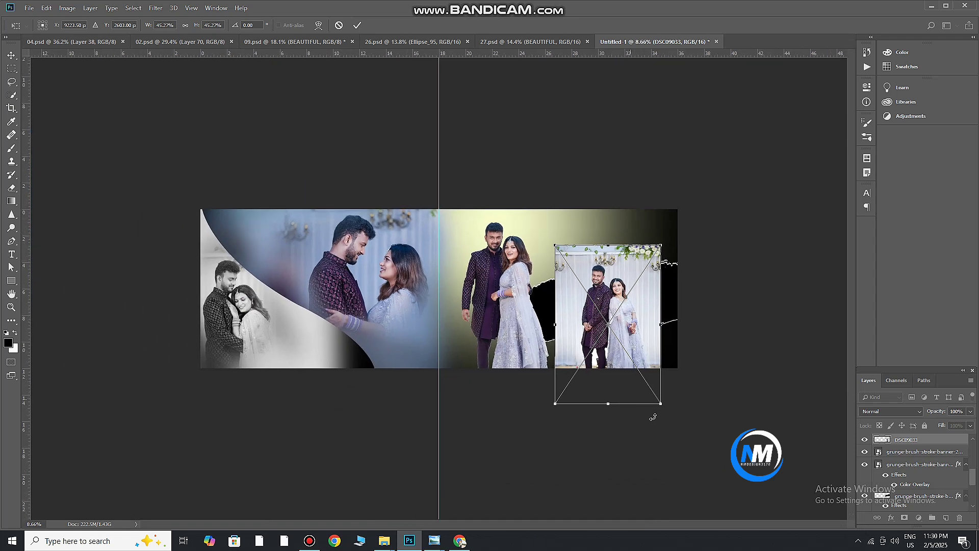
pyautogui.moveTo(662, 404); pyautogui.dragTo(685, 399)
pyautogui.click(357, 25)
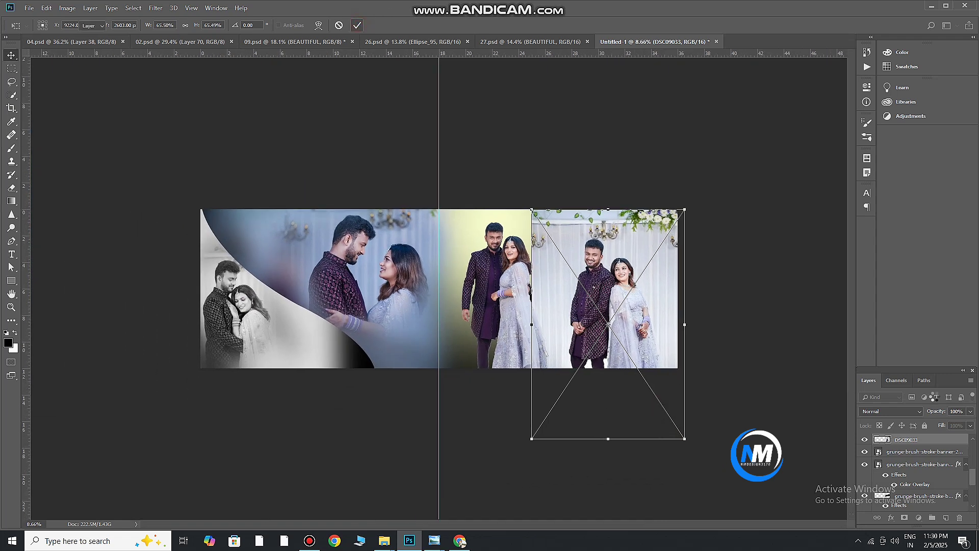
# - Clip DSC09033 to the black brush stroke and set its blend mode to Luminosity
pyautogui.keyDown('alt'); pyautogui.click(934, 443); pyautogui.keyUp('alt')
pyautogui.click(888, 412)
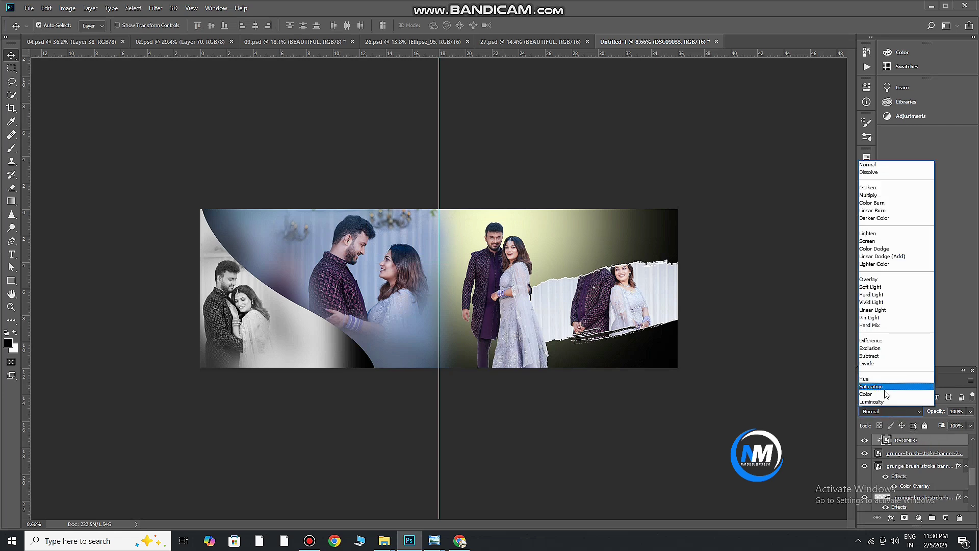
pyautogui.click(883, 403)
# - Move DSC09033 so the couple sits inside the brush stroke and rotate it by about -6.7°
pyautogui.moveTo(654, 307); pyautogui.dragTo(627, 319)
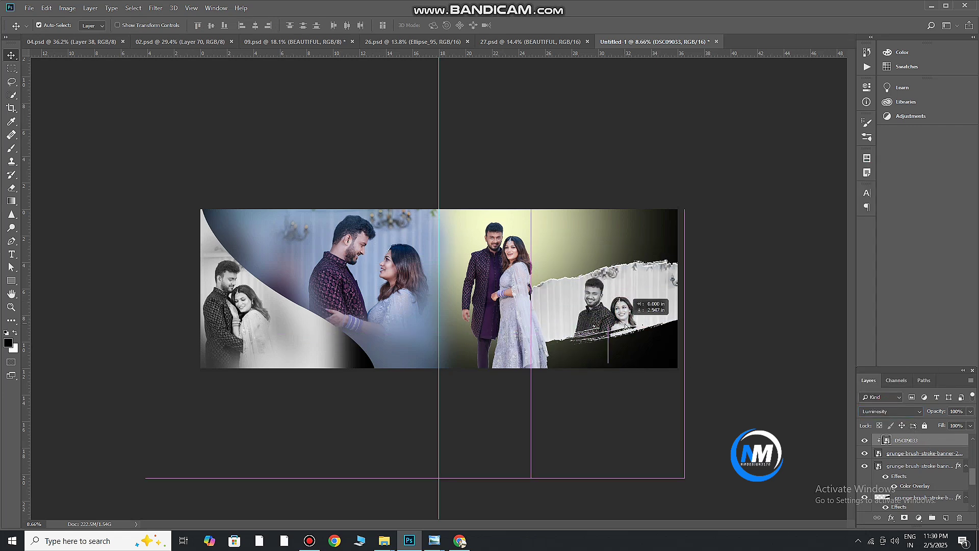
pyautogui.hotkey('ctrl', 't')
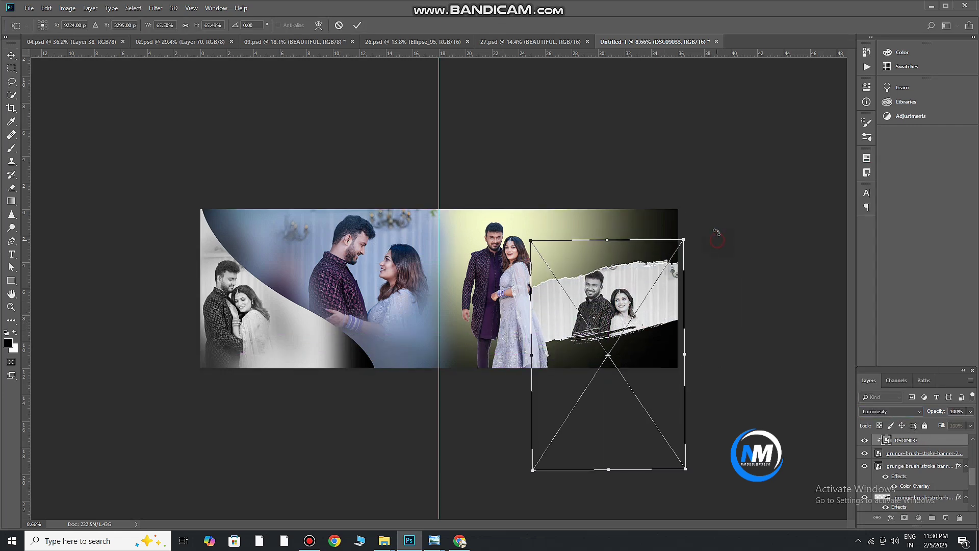
pyautogui.moveTo(714, 234); pyautogui.dragTo(717, 210)
pyautogui.moveTo(665, 304)
pyautogui.mouseDown()
pyautogui.moveTo(676, 305)
pyautogui.moveTo(668, 304)
pyautogui.mouseUp()
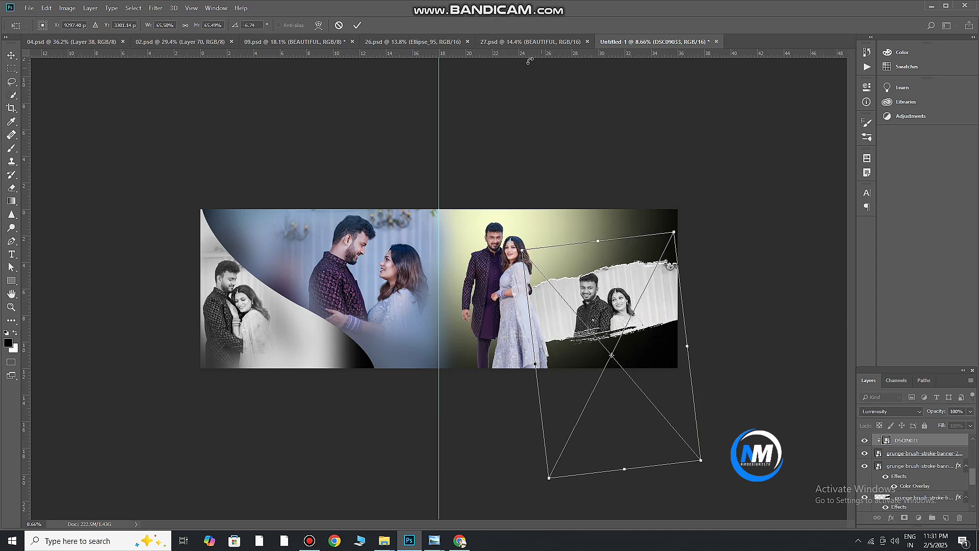
pyautogui.click(356, 26)
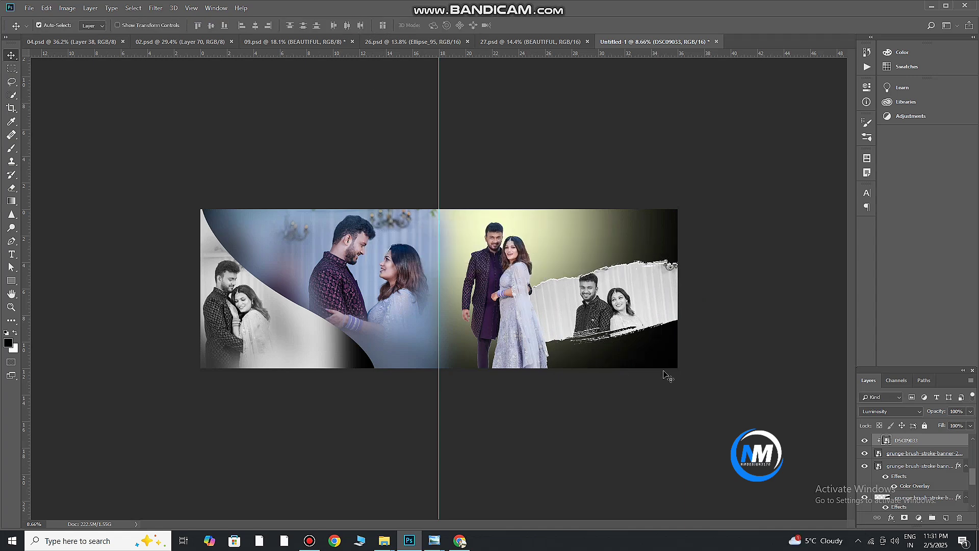
# - Nudge DSC09033 slightly downward so the groom's hair clears the stroke's upper edge
pyautogui.scroll(5, 668, 376)
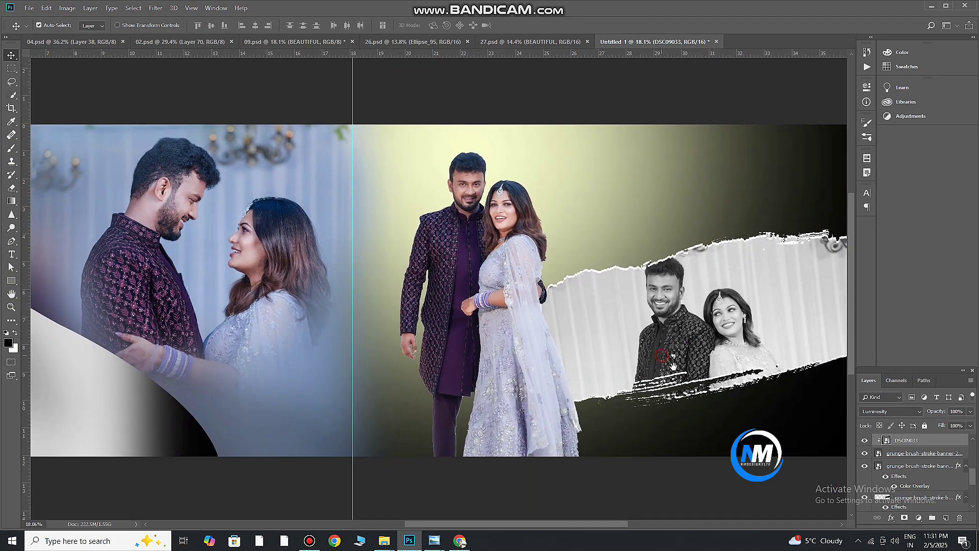
pyautogui.scroll(3, 673, 366)
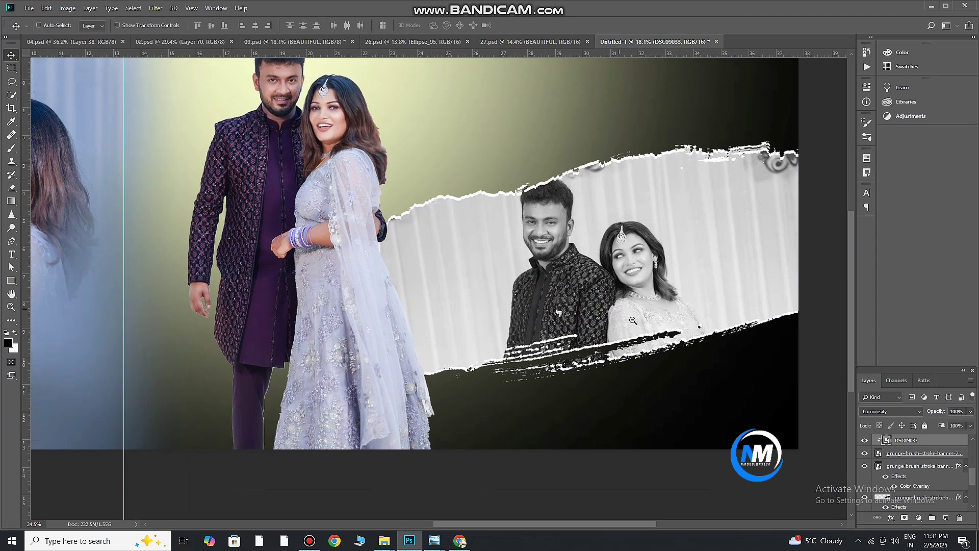
pyautogui.scroll(-5, 633, 320)
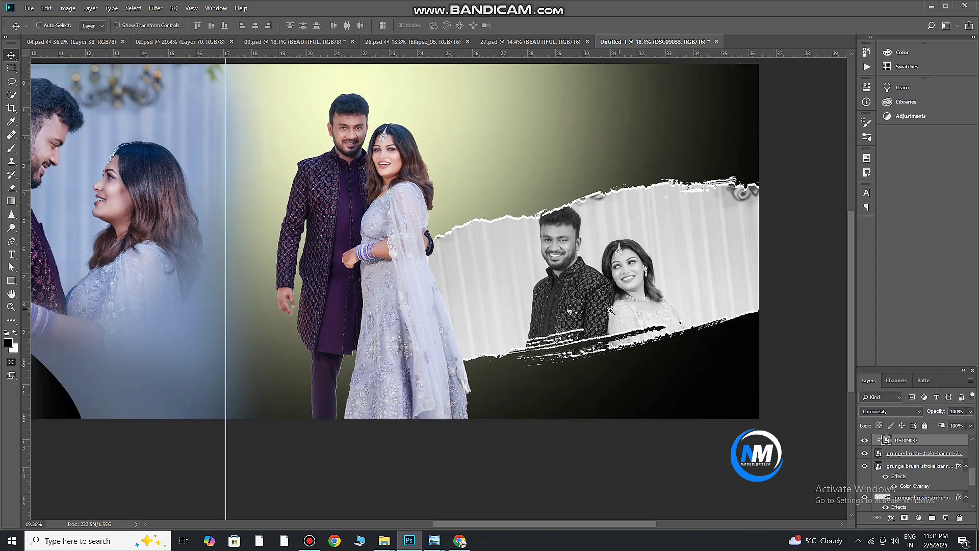
pyautogui.scroll(5, 635, 327)
pyautogui.scroll(2, 636, 327)
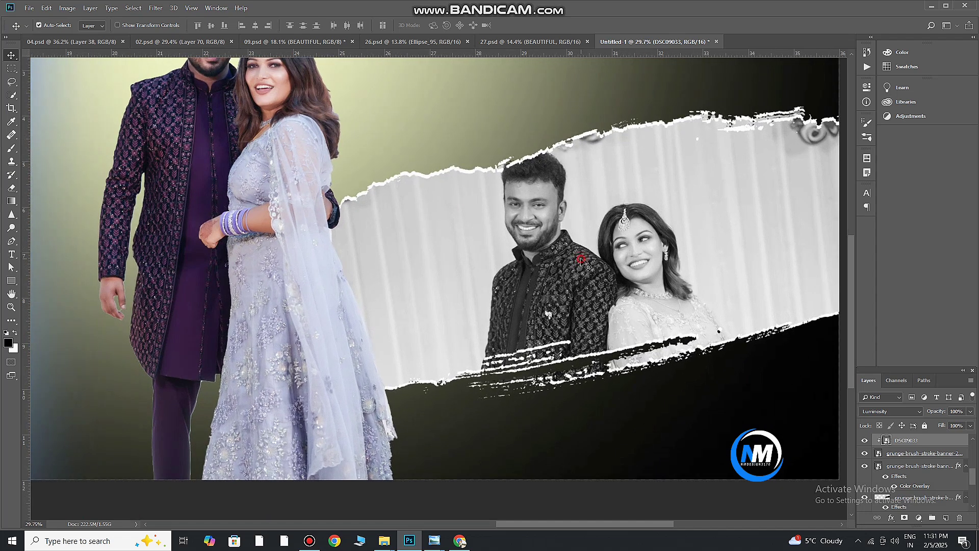
pyautogui.moveTo(581, 261); pyautogui.dragTo(584, 265)
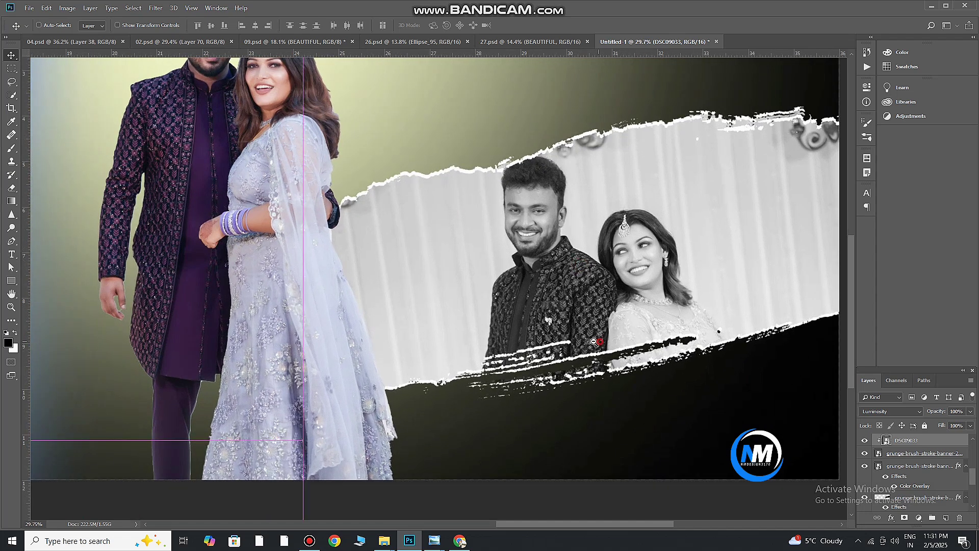
pyautogui.scroll(-1, 627, 317)
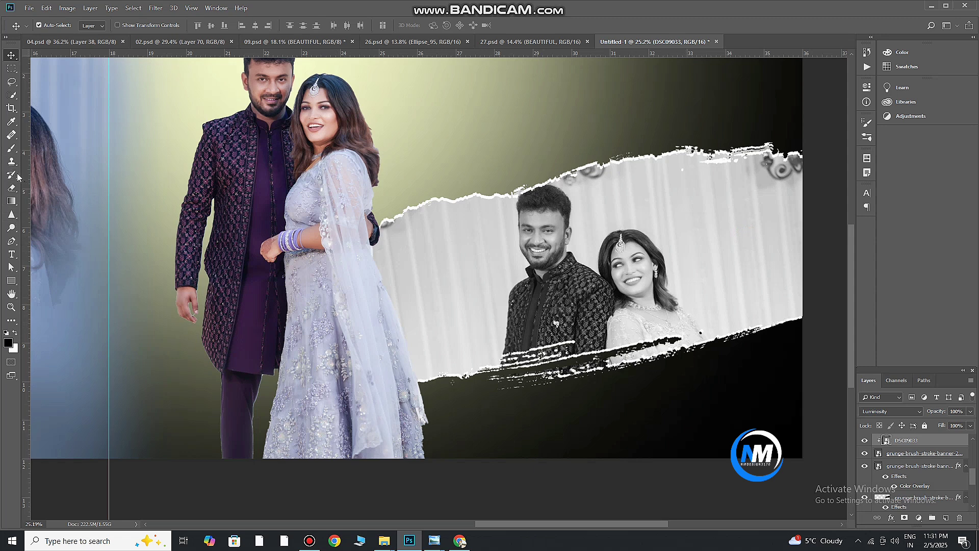
# - Try darkening both ends of the brush-stroke photo with a soft black 50% opacity brush on a new layer
pyautogui.click(11, 148)
pyautogui.click(946, 518)
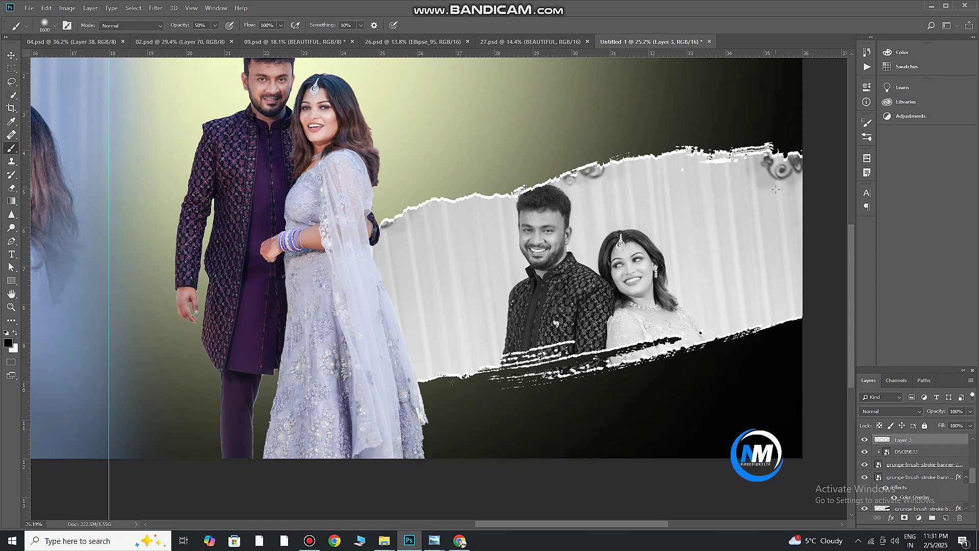
pyautogui.moveTo(800, 173); pyautogui.dragTo(760, 271)
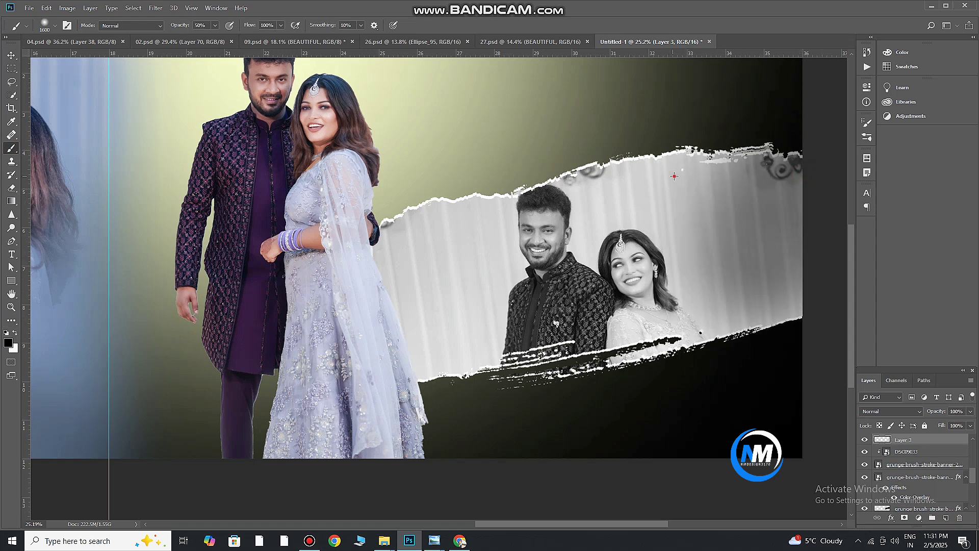
pyautogui.moveTo(674, 176)
pyautogui.mouseDown()
pyautogui.moveTo(658, 163)
pyautogui.moveTo(725, 168)
pyautogui.moveTo(749, 245)
pyautogui.mouseUp()
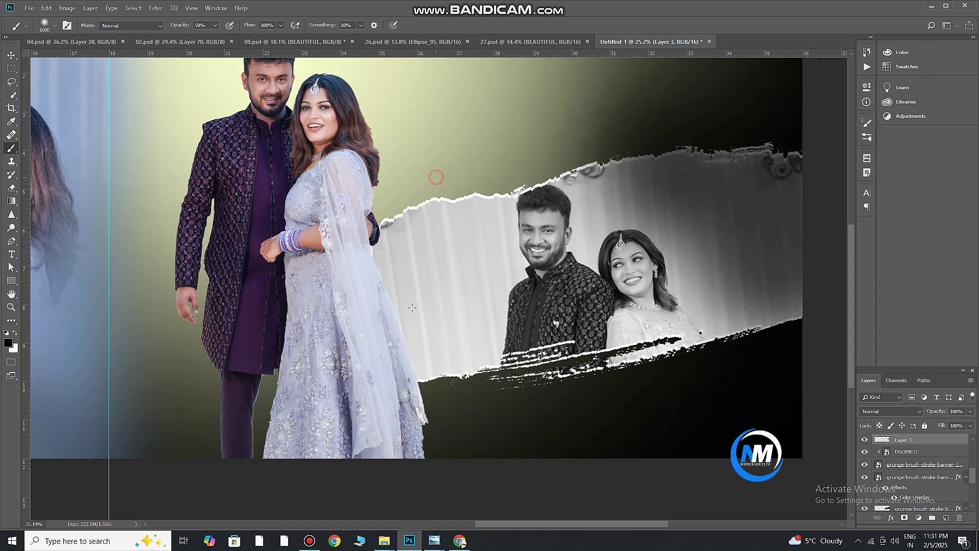
pyautogui.moveTo(412, 307); pyautogui.dragTo(405, 347)
pyautogui.hotkey('ctrl', 'z')
pyautogui.moveTo(419, 296)
pyautogui.mouseDown()
pyautogui.moveTo(423, 331)
pyautogui.moveTo(425, 257)
pyautogui.moveTo(416, 348)
pyautogui.moveTo(462, 213)
pyautogui.moveTo(423, 368)
pyautogui.moveTo(669, 321)
pyautogui.mouseUp()
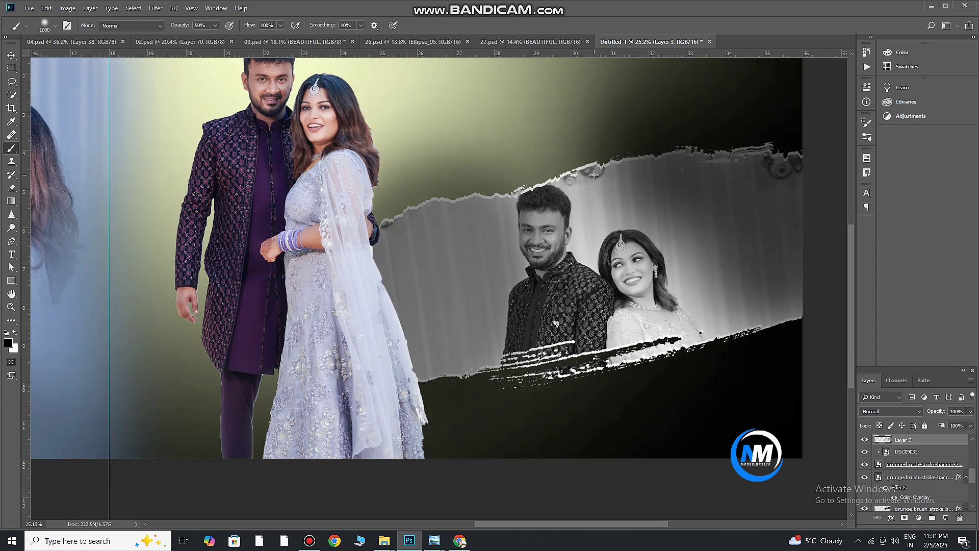
pyautogui.moveTo(594, 175)
pyautogui.mouseDown()
pyautogui.moveTo(735, 202)
pyautogui.moveTo(764, 284)
pyautogui.moveTo(752, 332)
pyautogui.mouseUp()
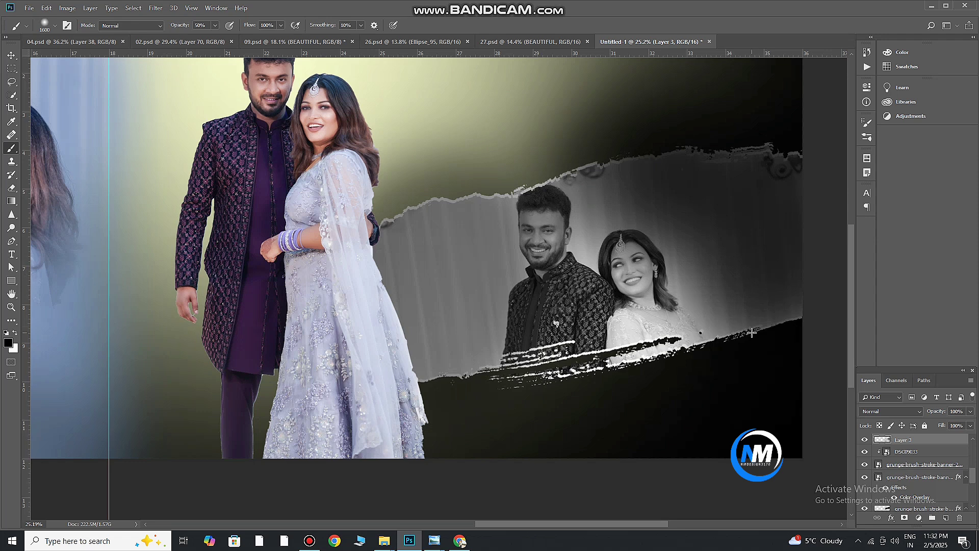
# - Try clipping the black shading layer to the brush stroke and deepening the shadow beside the bride
pyautogui.keyDown('alt'); pyautogui.click(940, 444); pyautogui.keyUp('alt')
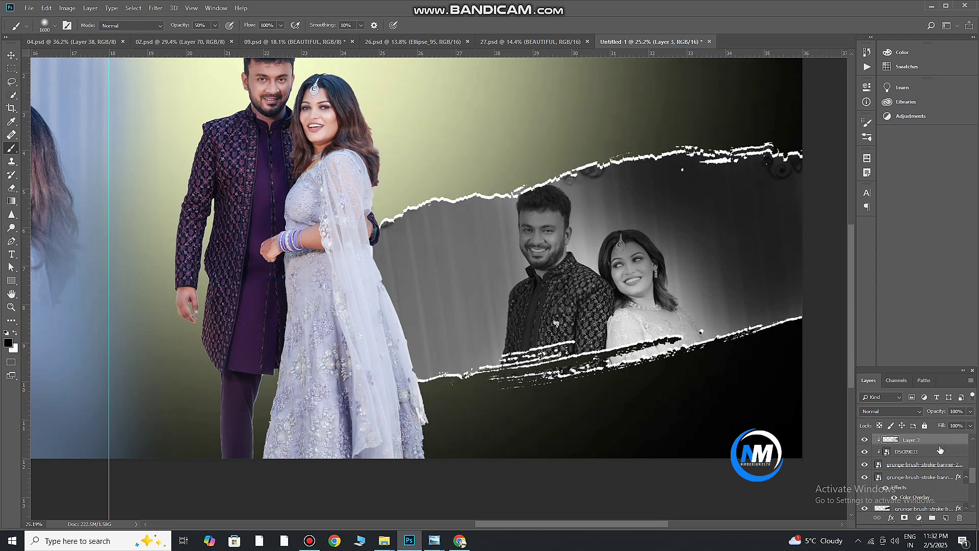
pyautogui.click(780, 311)
pyautogui.click(758, 280)
pyautogui.click(748, 229)
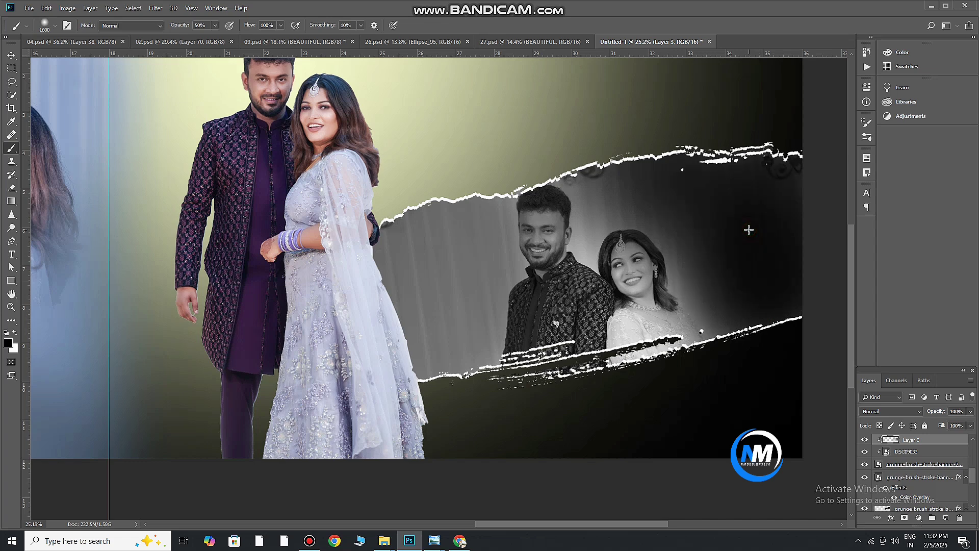
pyautogui.click(708, 193)
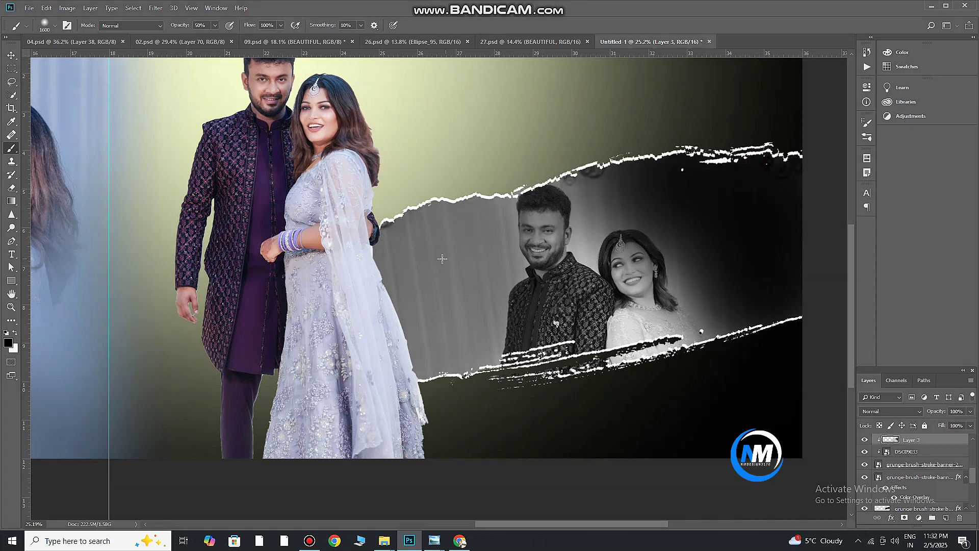
# - Delete the clipped black shading layer above DSC09033
pyautogui.click(10, 56)
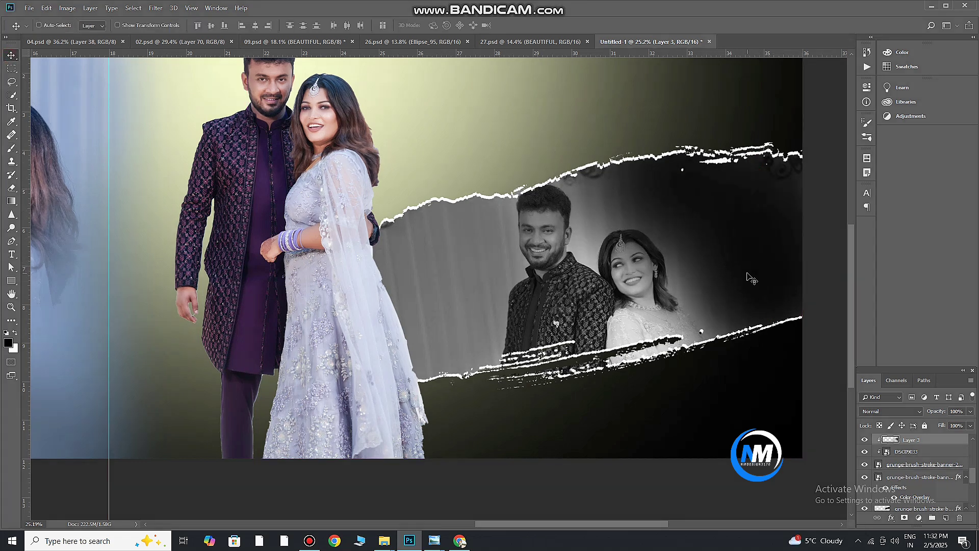
pyautogui.scroll(-3, 709, 294)
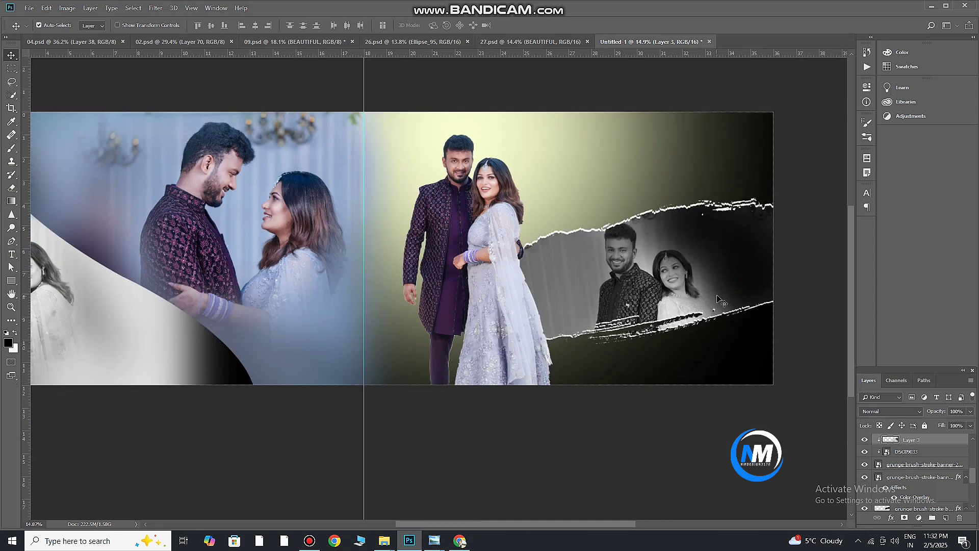
pyautogui.click(865, 440)
pyautogui.press('Delete')
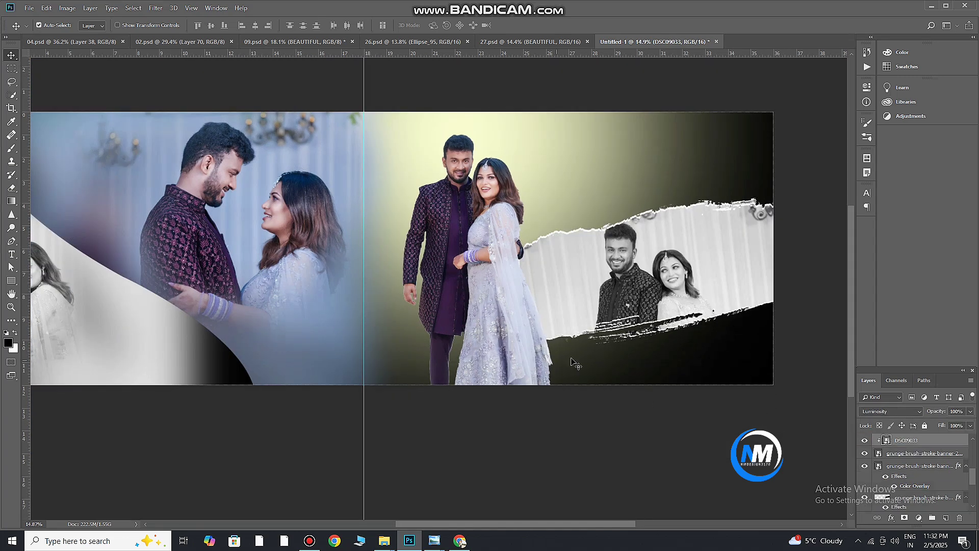
# - Look through the wedding title designs in 09.psd, 02.psd and 04.psd and the finished album page 26.psd
pyautogui.scroll(-2, 577, 321)
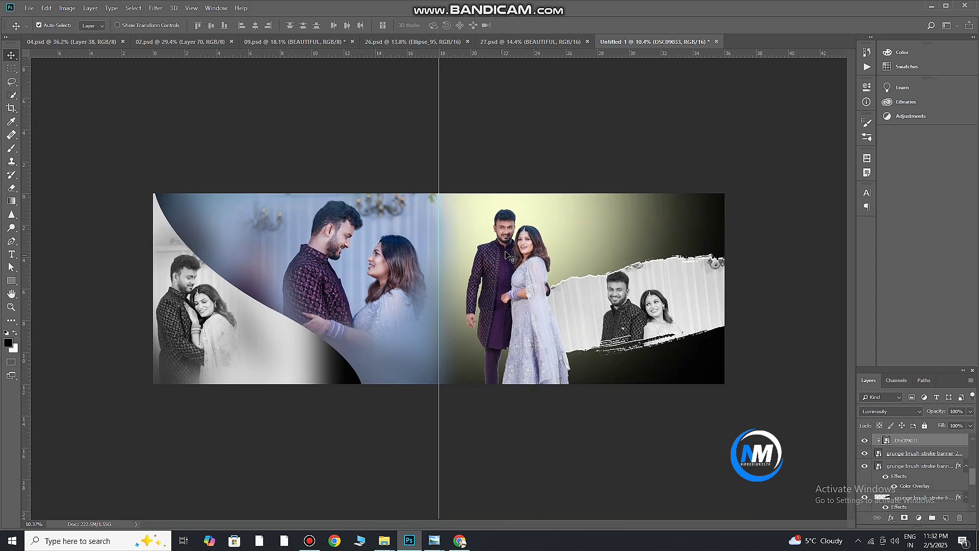
pyautogui.click(292, 43)
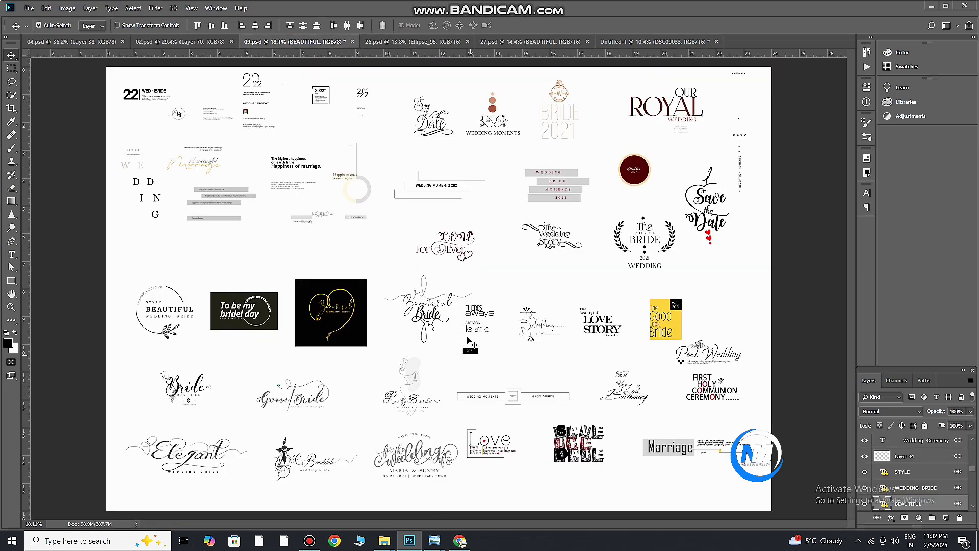
pyautogui.click(404, 43)
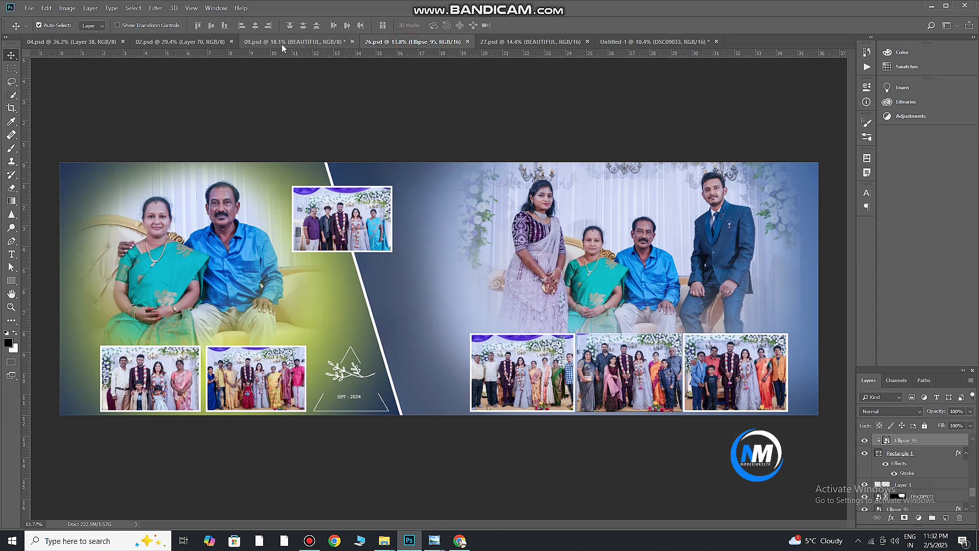
pyautogui.click(203, 43)
pyautogui.scroll(1, 529, 218)
pyautogui.scroll(-3, 529, 218)
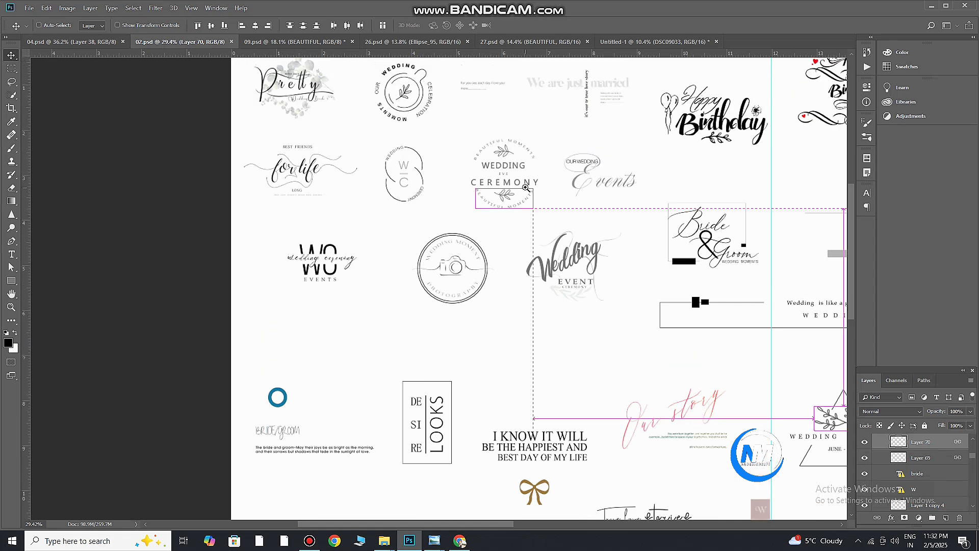
pyautogui.scroll(-1, 337, 204)
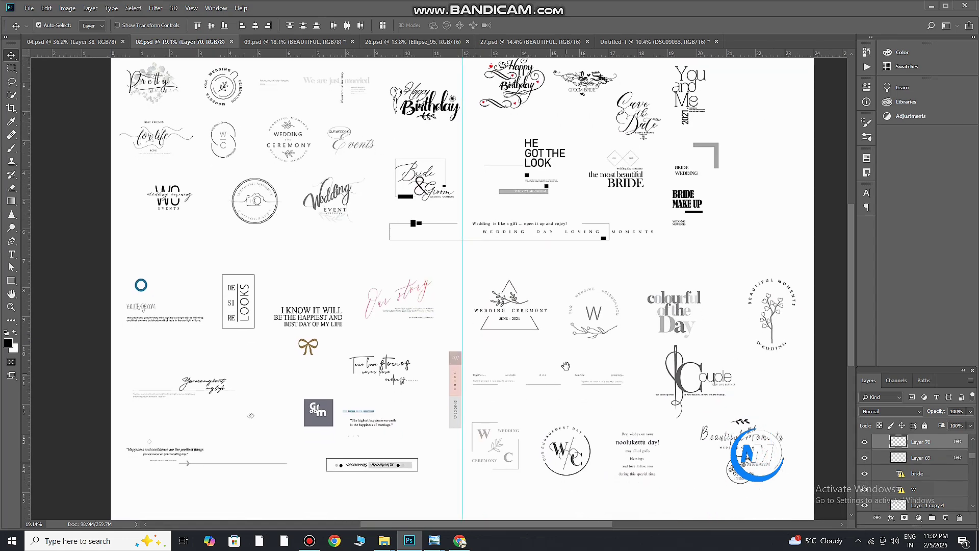
pyautogui.click(61, 42)
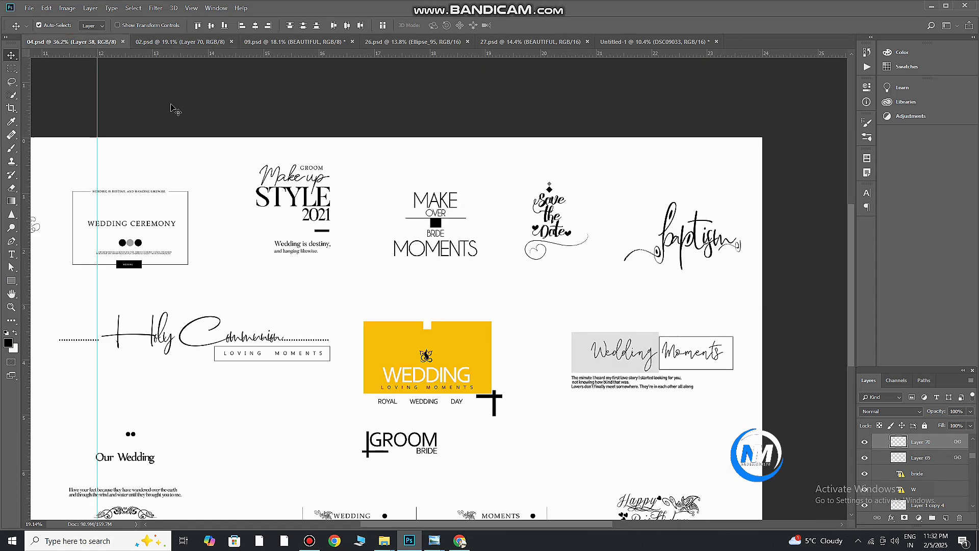
pyautogui.scroll(-3, 367, 288)
pyautogui.scroll(2, 623, 204)
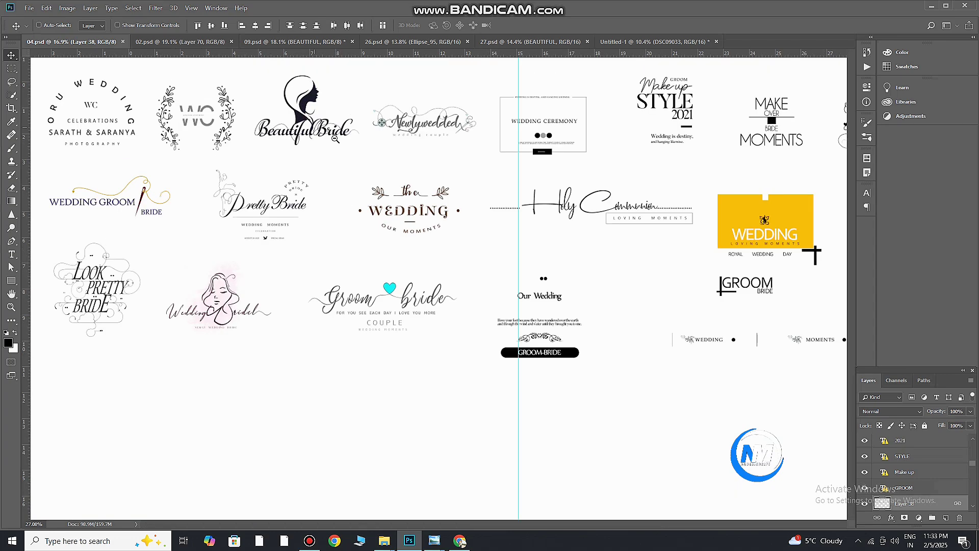
pyautogui.scroll(4, 352, 160)
pyautogui.scroll(1, 352, 160)
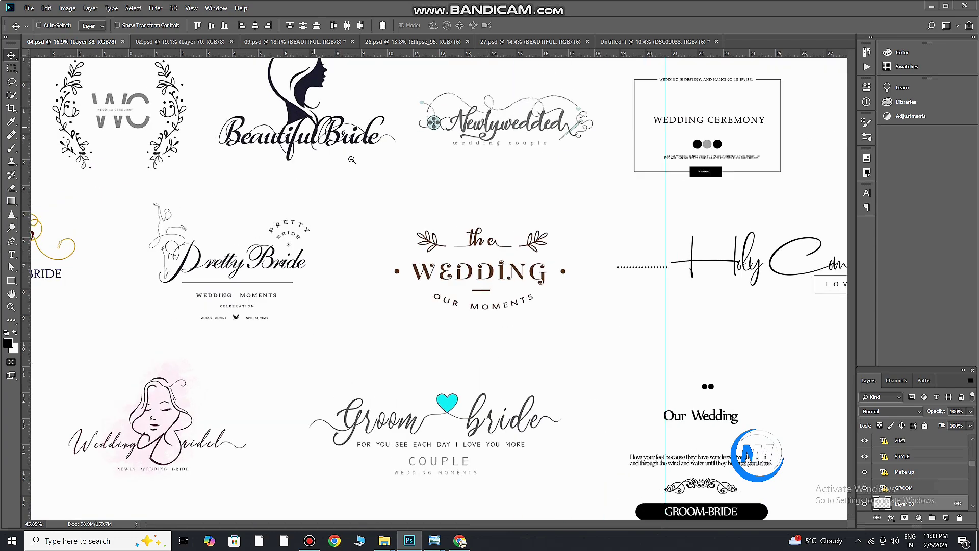
pyautogui.scroll(-4, 250, 107)
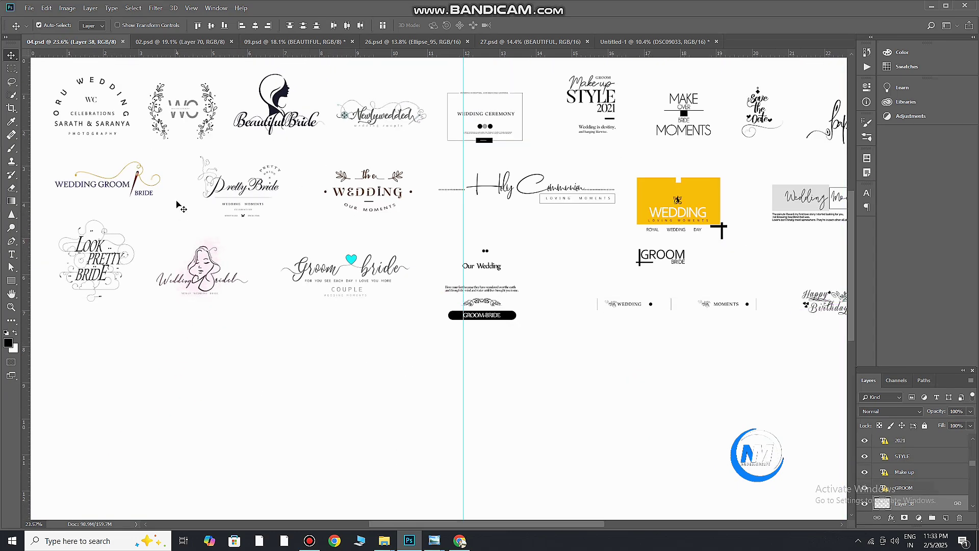
# - Compare the title designs in 04.psd, 02.psd and 09.psd with the pages in 26.psd and 27.psd, and examine the Groom bride design closely
pyautogui.click(657, 43)
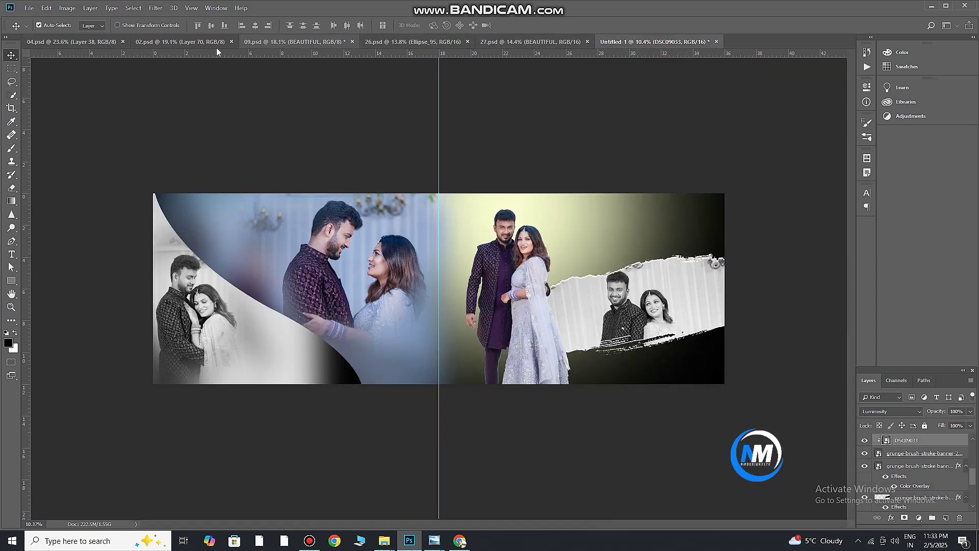
pyautogui.click(106, 43)
pyautogui.moveTo(240, 176); pyautogui.dragTo(285, 195)
pyautogui.moveTo(523, 167); pyautogui.dragTo(480, 180)
pyautogui.click(180, 41)
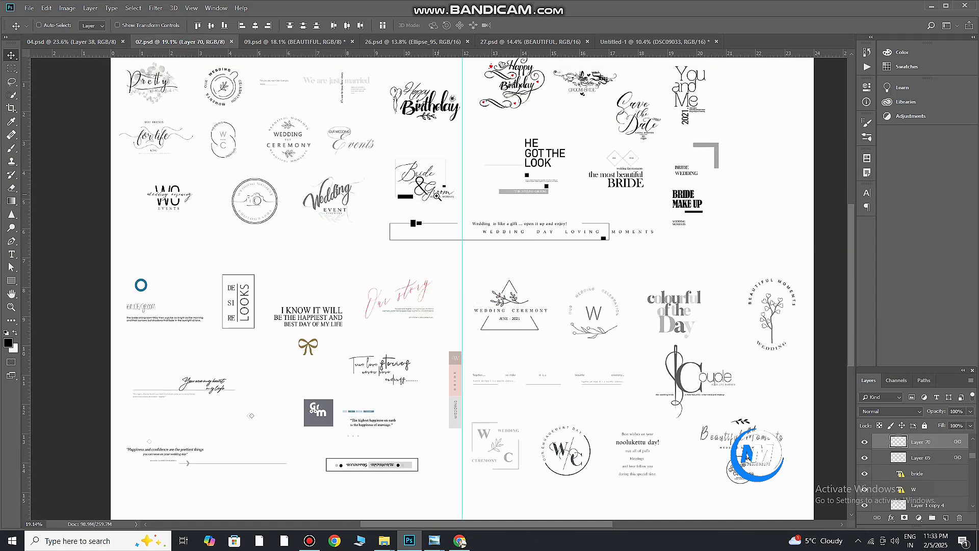
pyautogui.scroll(-2, 422, 206)
pyautogui.scroll(2, 423, 206)
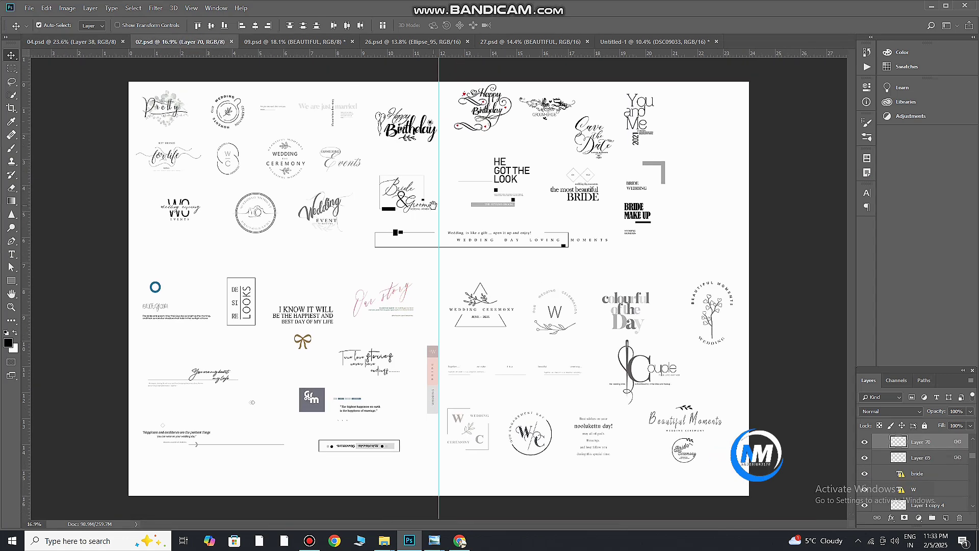
pyautogui.click(293, 41)
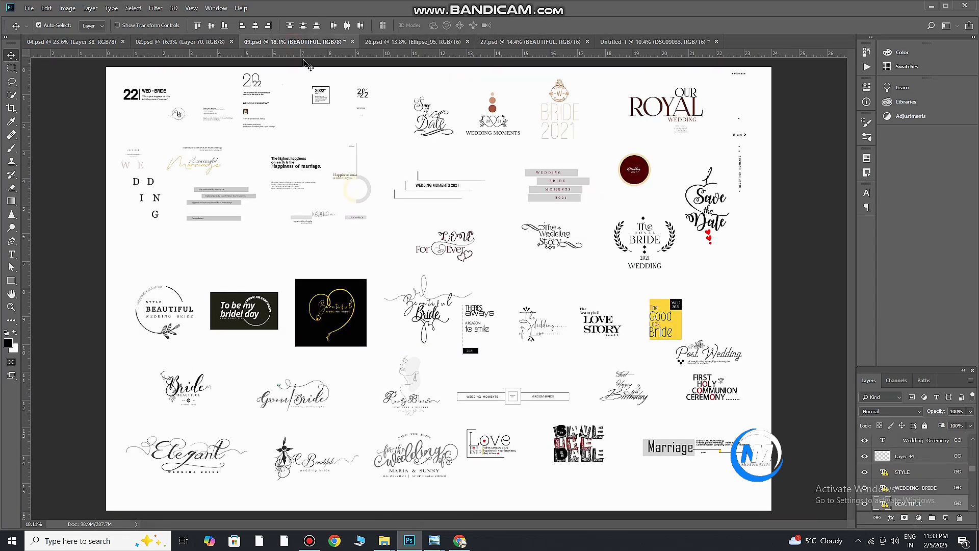
pyautogui.click(413, 42)
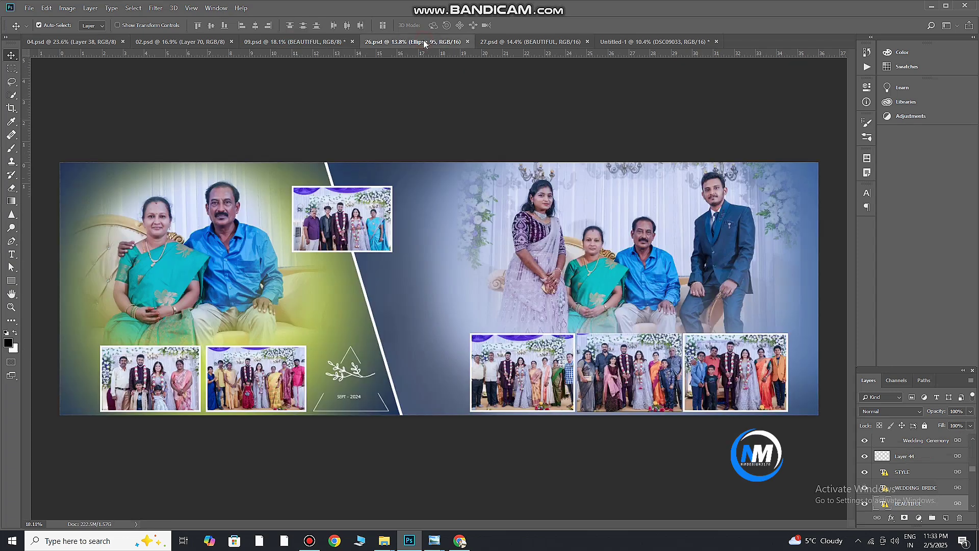
pyautogui.click(530, 41)
pyautogui.click(313, 41)
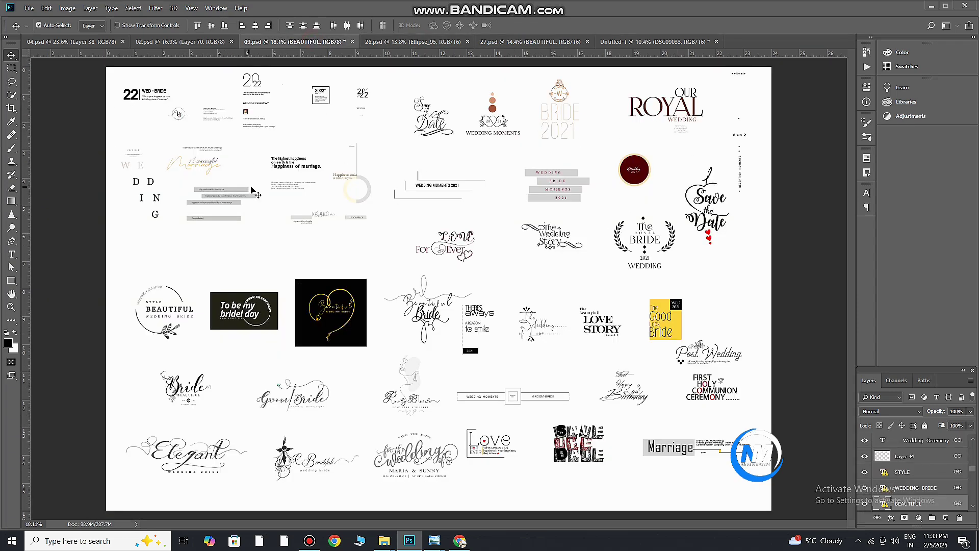
pyautogui.click(76, 42)
pyautogui.moveTo(111, 195); pyautogui.dragTo(164, 231)
pyautogui.hotkey('ctrl', 'space')
pyautogui.press('space')
pyautogui.moveTo(141, 219); pyautogui.dragTo(255, 219)
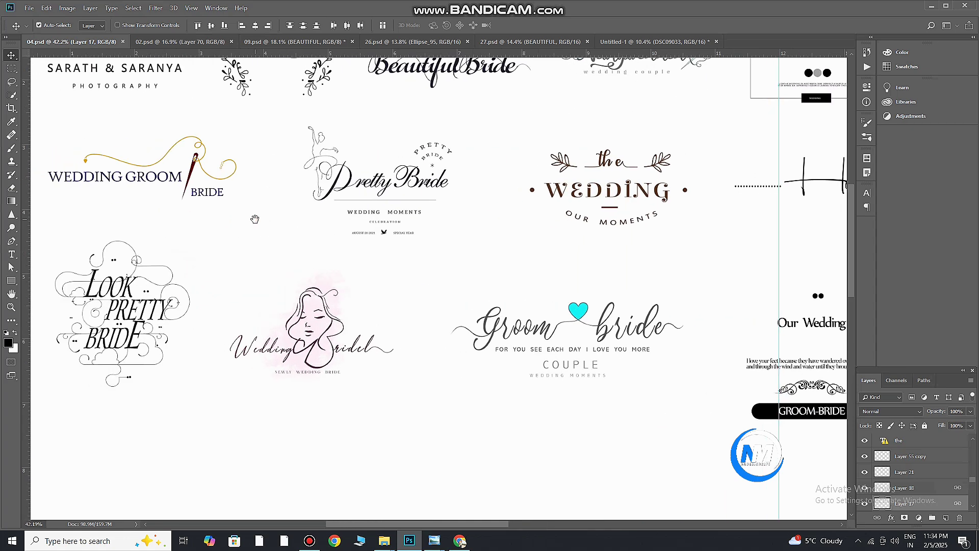
pyautogui.moveTo(643, 374); pyautogui.dragTo(581, 355)
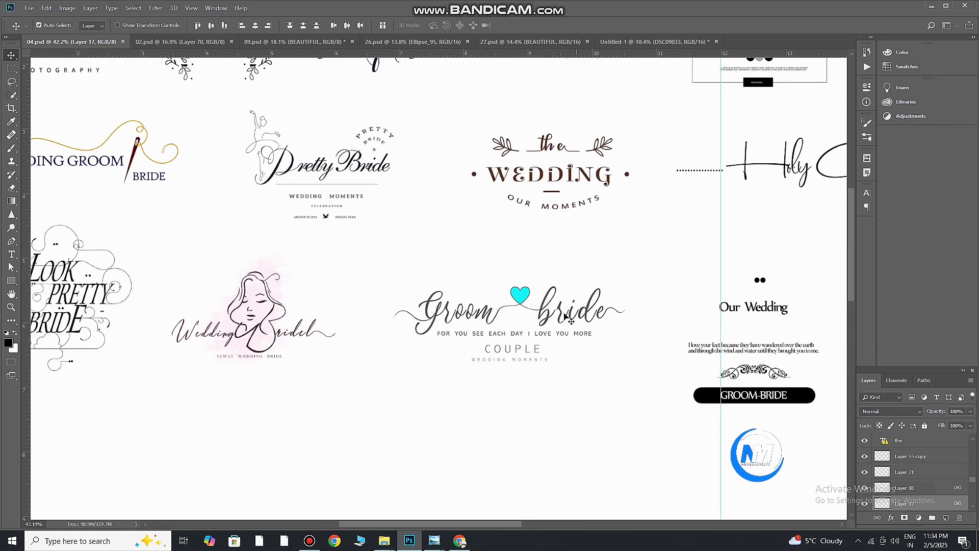
# - Copy the Groom bride title from 04.psd into the Untitled-1 page, scaled to about 176% and tilted about -5° below the brush-stroke photo
pyautogui.moveTo(545, 304); pyautogui.dragTo(654, 325)
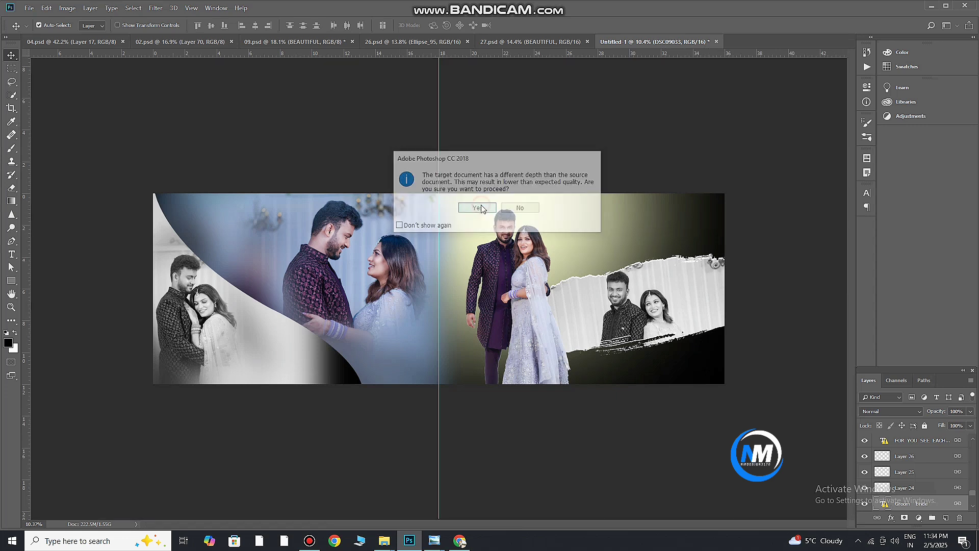
pyautogui.click(531, 220)
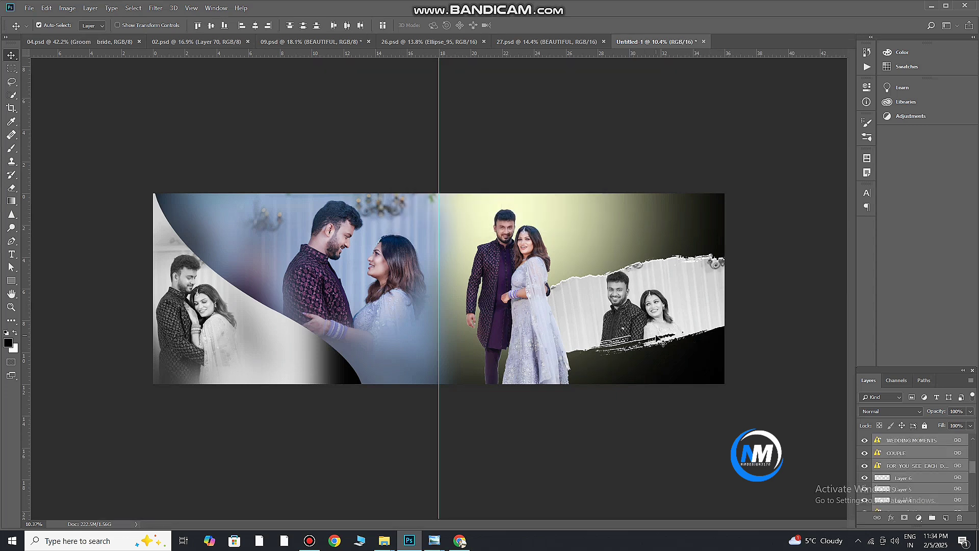
pyautogui.hotkey('ctrl', 't')
pyautogui.click(540, 221)
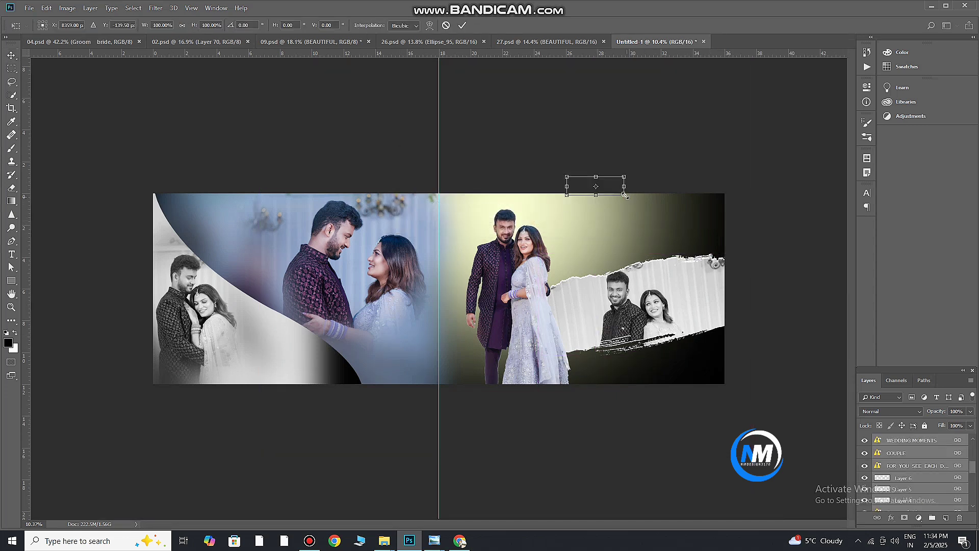
pyautogui.moveTo(625, 195); pyautogui.dragTo(732, 357)
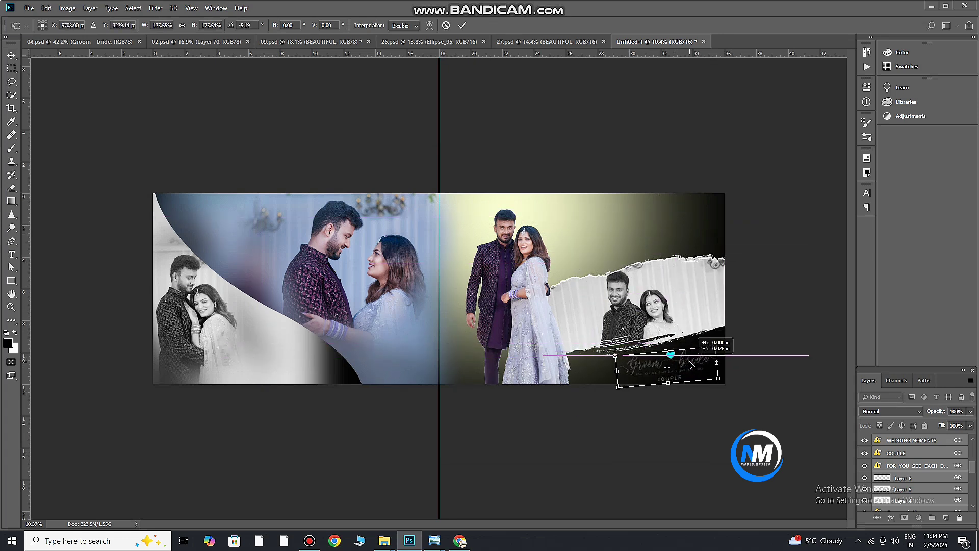
pyautogui.press('Return')
# - Raise the copied title layers to the top of the layer stack and give WEDDING MOMENTS a white Color Overlay
pyautogui.scroll(3, 918, 438)
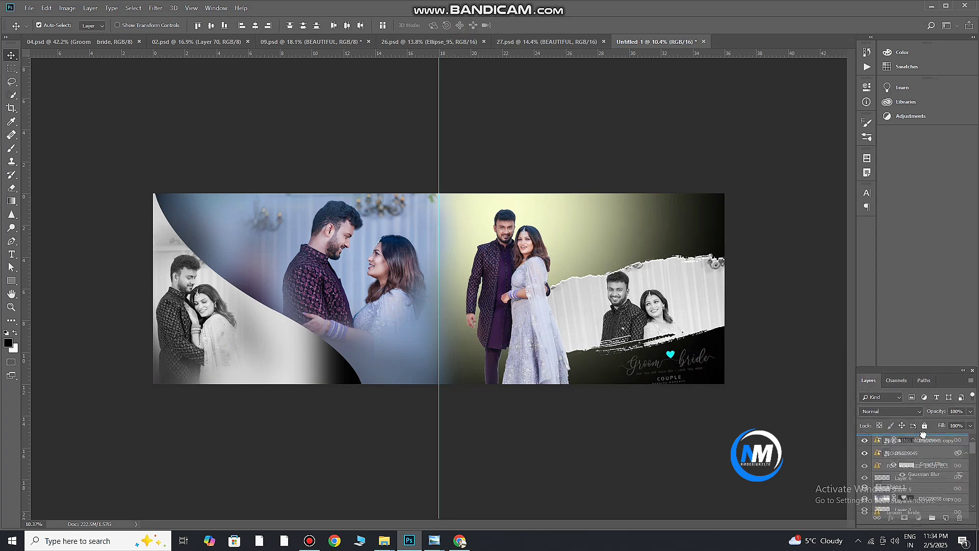
pyautogui.scroll(2, 924, 436)
pyautogui.scroll(3, 730, 360)
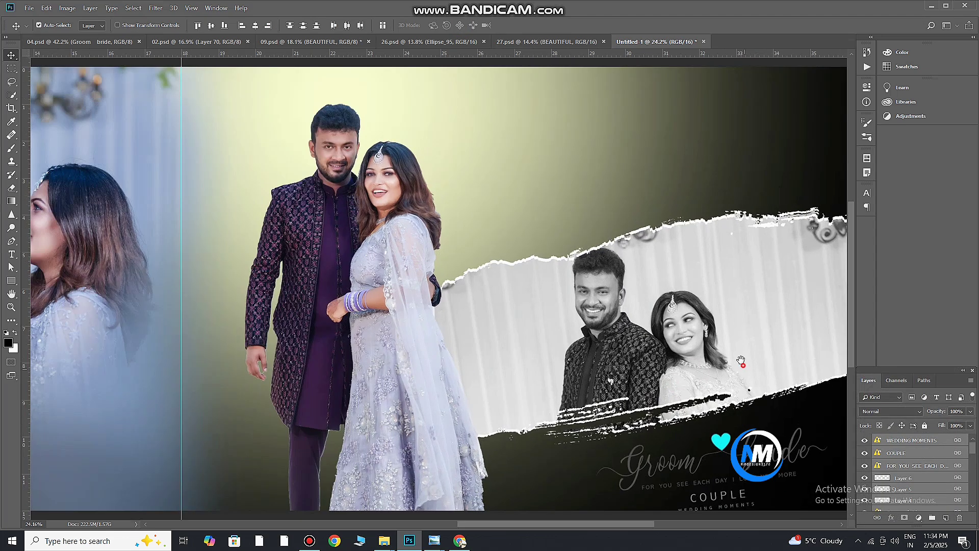
pyautogui.doubleClick(905, 440)
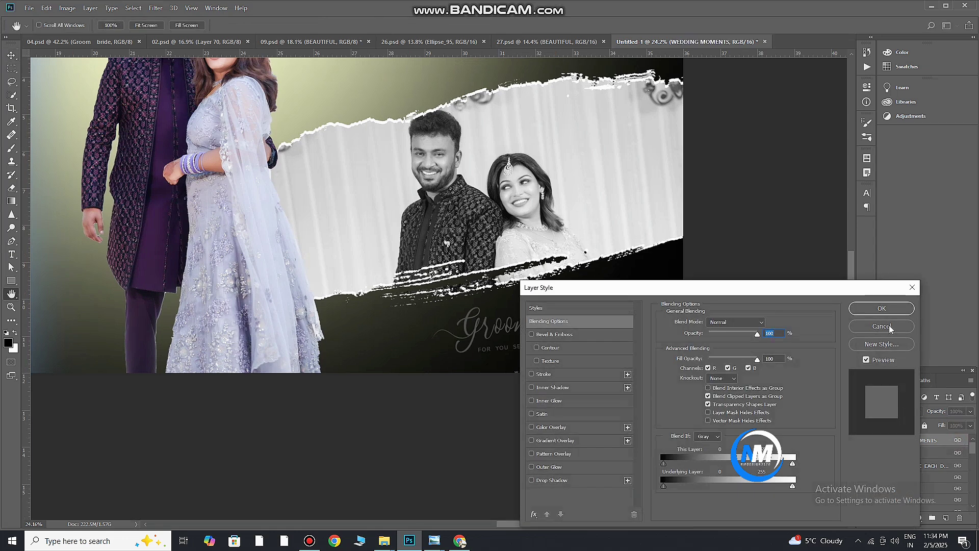
pyautogui.click(551, 426)
pyautogui.press('Return')
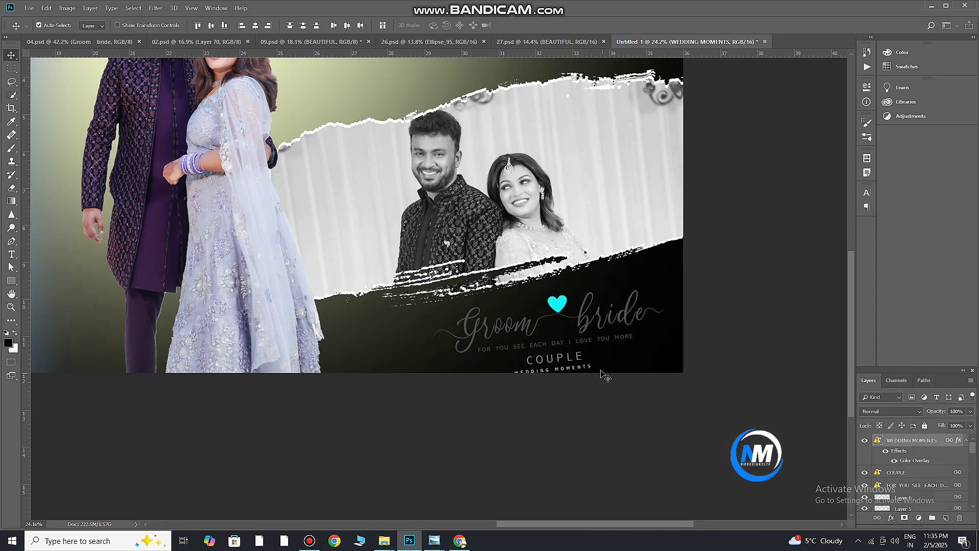
# - Nudge the whole title slightly up and apply a white Color Overlay to COUPLE and FOR YOU SEE EACH DAY I LOVE YOU MORE
pyautogui.moveTo(564, 309); pyautogui.dragTo(563, 303)
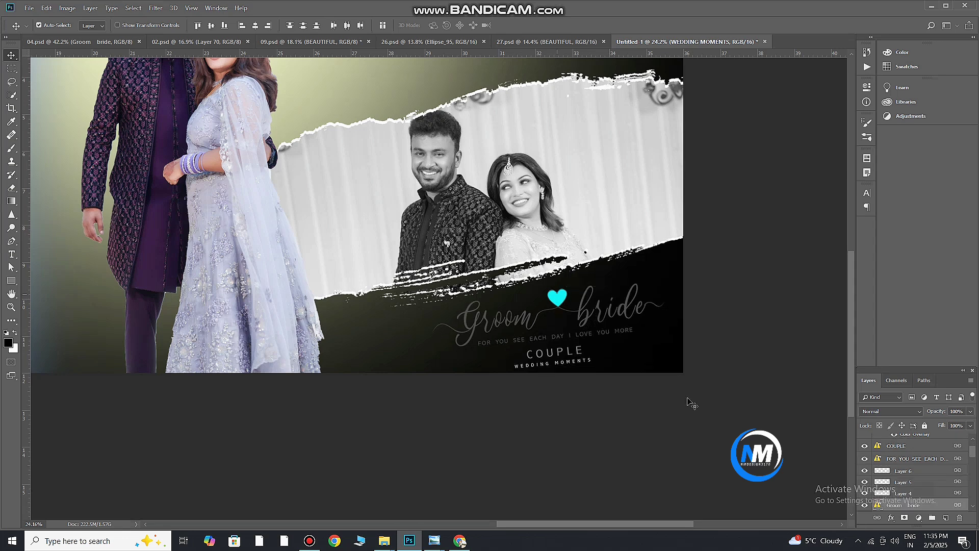
pyautogui.doubleClick(960, 473)
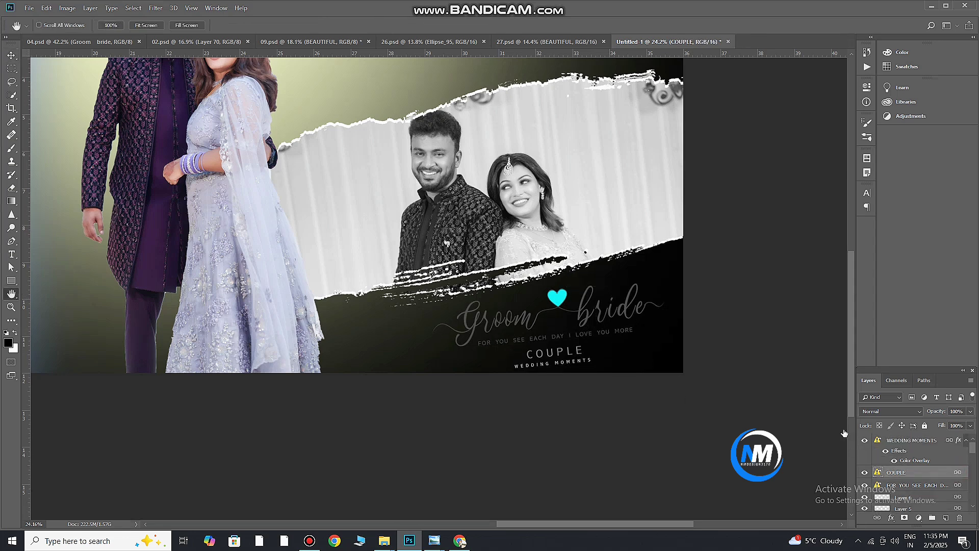
pyautogui.click(551, 427)
pyautogui.press('Return')
pyautogui.scroll(-3, 869, 440)
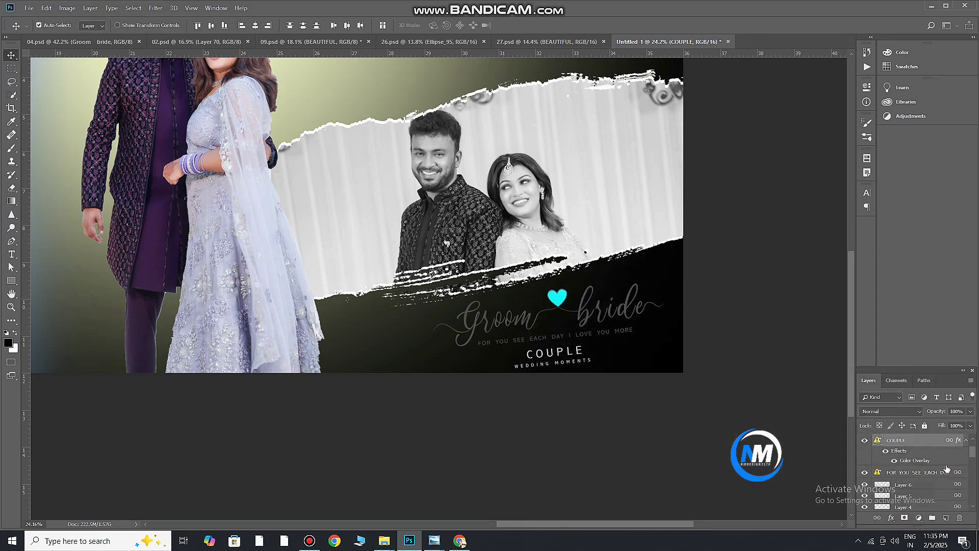
pyautogui.doubleClick(949, 473)
pyautogui.click(563, 427)
pyautogui.press('Return')
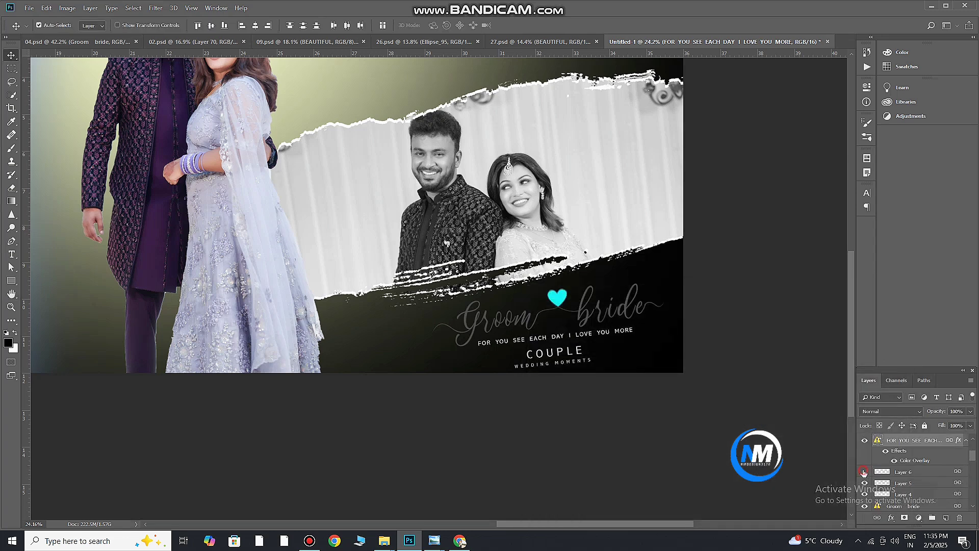
# - Apply a white Color Overlay to the title's flourish layers Layer 6, Layer 5 and Layer 4
pyautogui.doubleClick(959, 472)
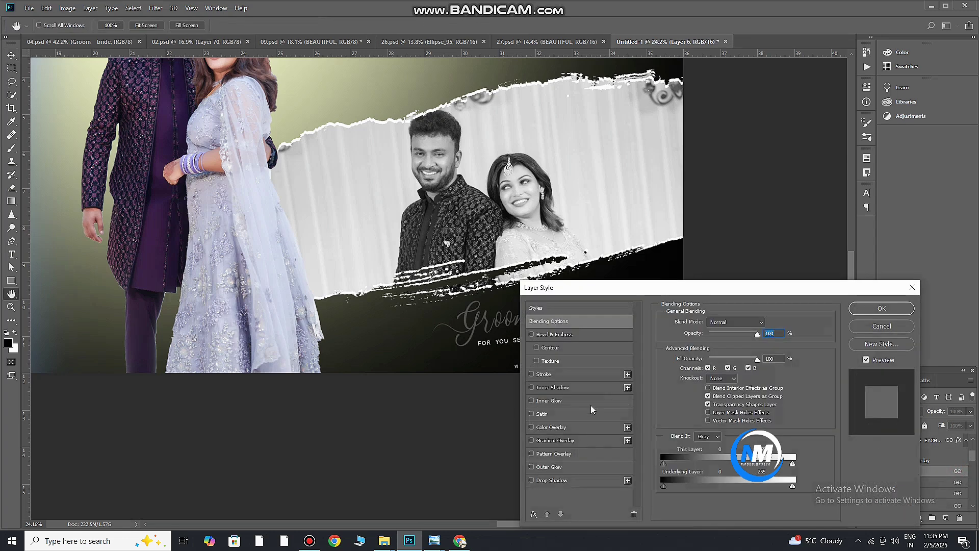
pyautogui.click(563, 428)
pyautogui.press('Return')
pyautogui.doubleClick(959, 502)
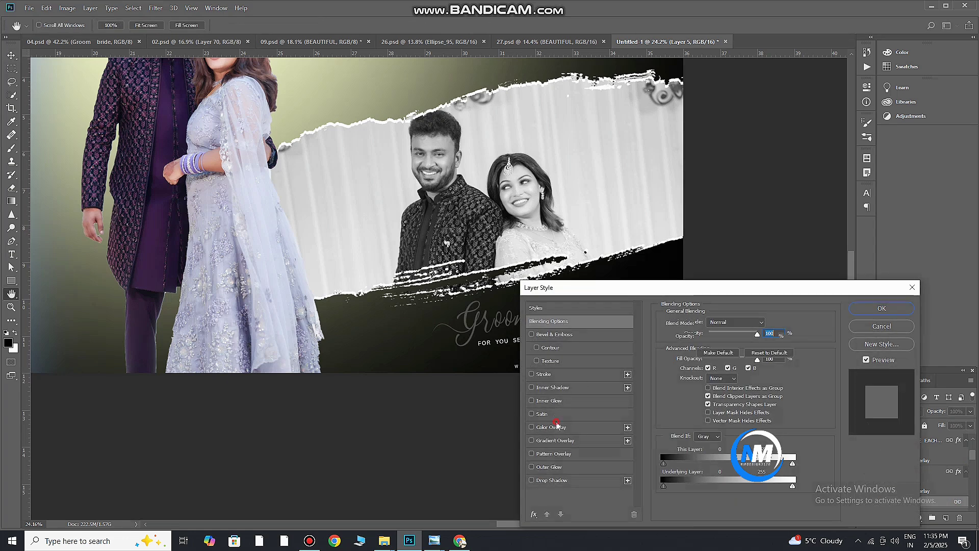
pyautogui.click(563, 427)
pyautogui.press('Return')
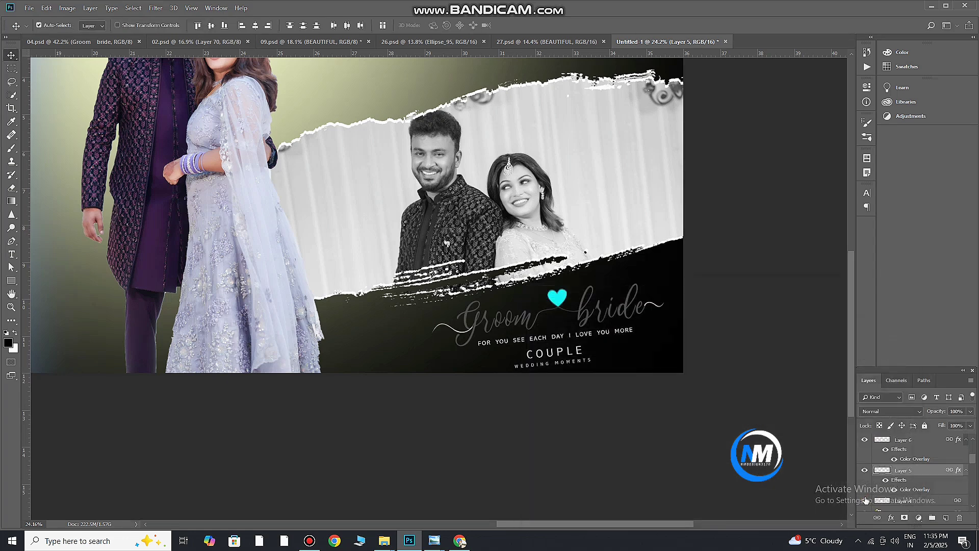
pyautogui.doubleClick(956, 502)
pyautogui.click(563, 427)
pyautogui.press('Return')
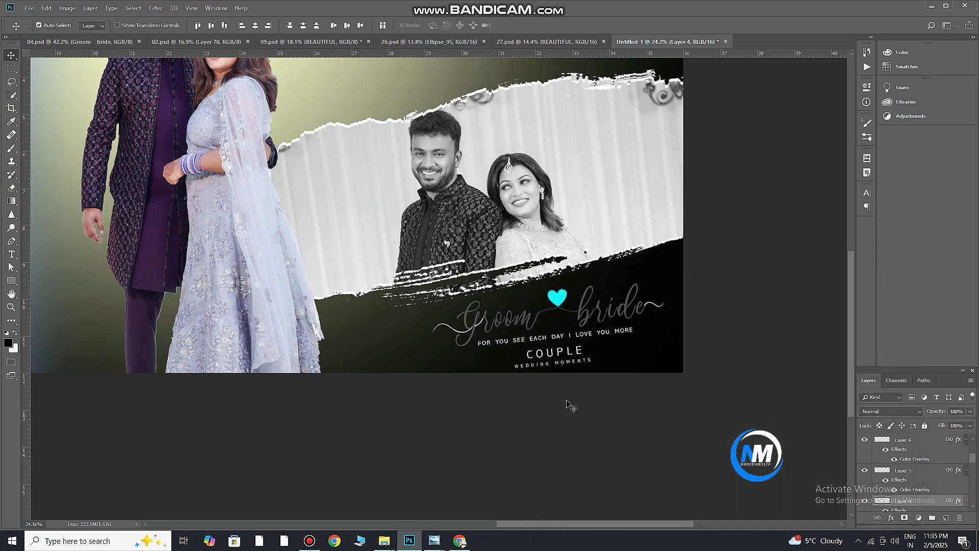
# - Apply Inner Shadow and a white Color Overlay to the Groom bride text, with the Inner Shadow effect hidden
pyautogui.doubleClick(962, 466)
pyautogui.click(567, 388)
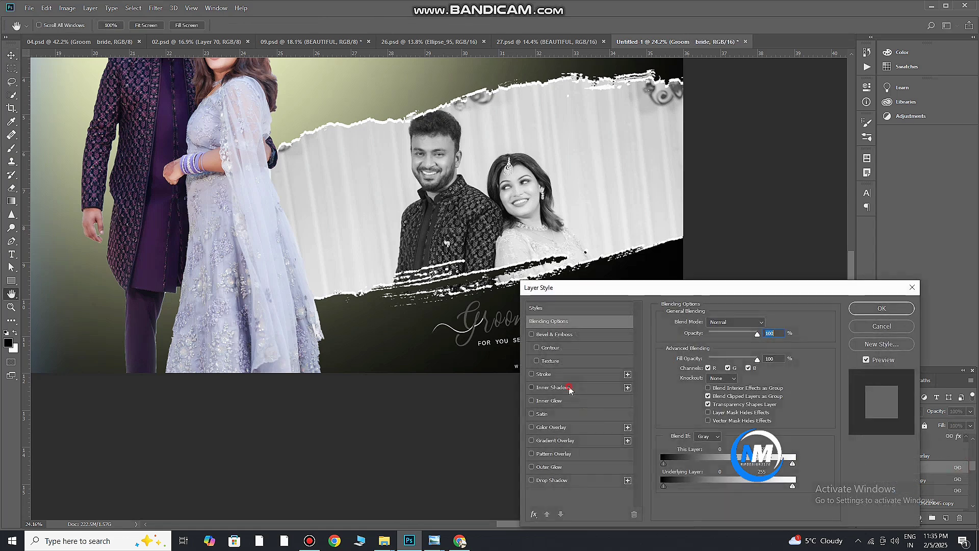
pyautogui.press('Return')
pyautogui.doubleClick(950, 468)
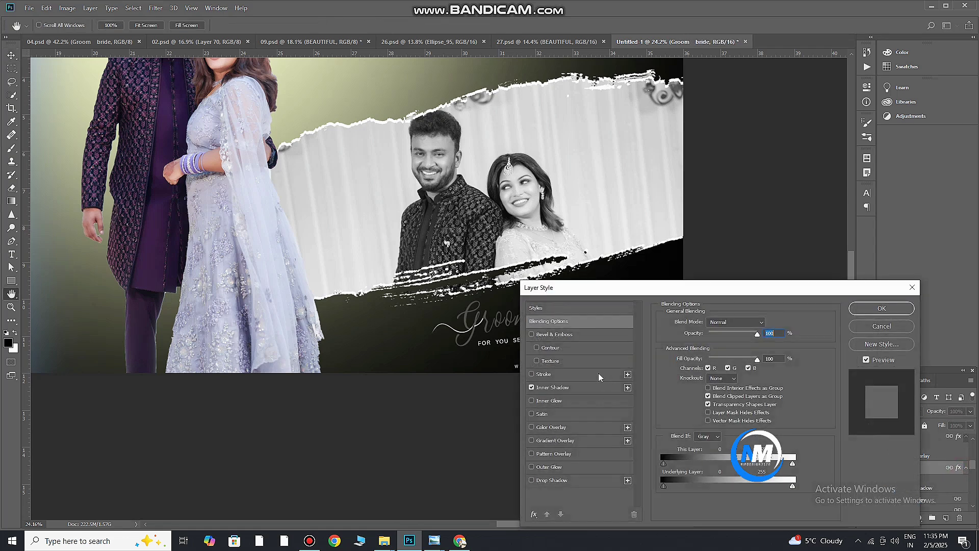
pyautogui.click(557, 427)
pyautogui.press('Return')
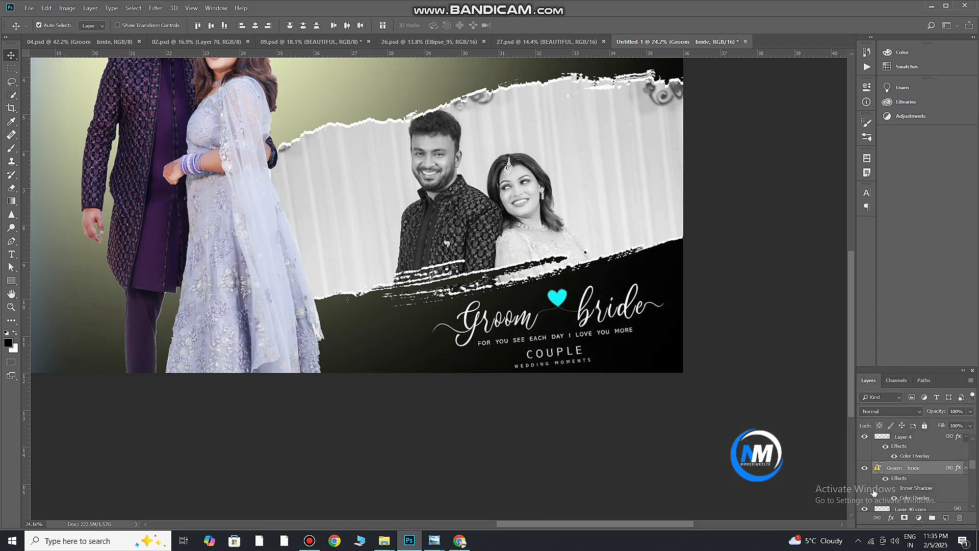
# - Apply a white Color Overlay to Layer 40 copy and to the heart on Layer 3
pyautogui.scroll(-1, 951, 478)
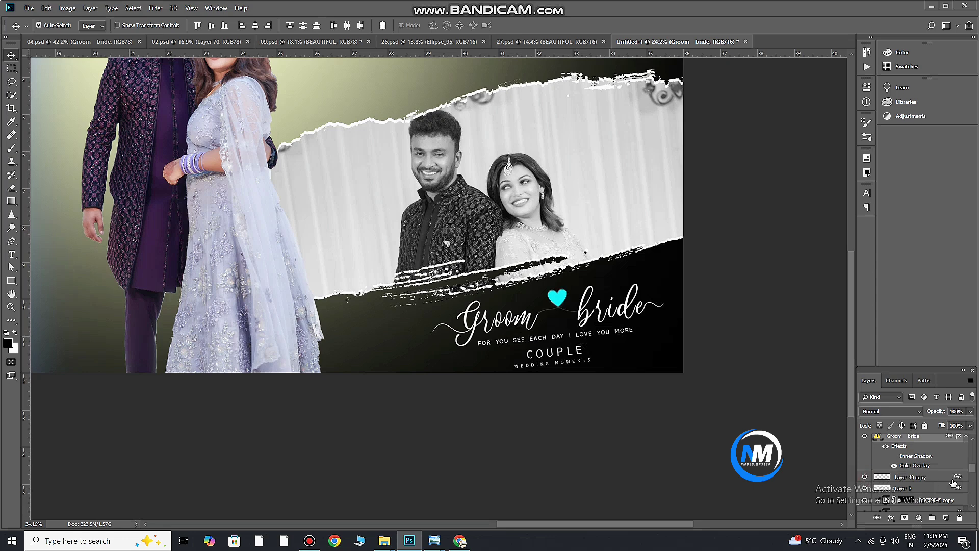
pyautogui.doubleClick(951, 479)
pyautogui.click(557, 427)
pyautogui.press('Return')
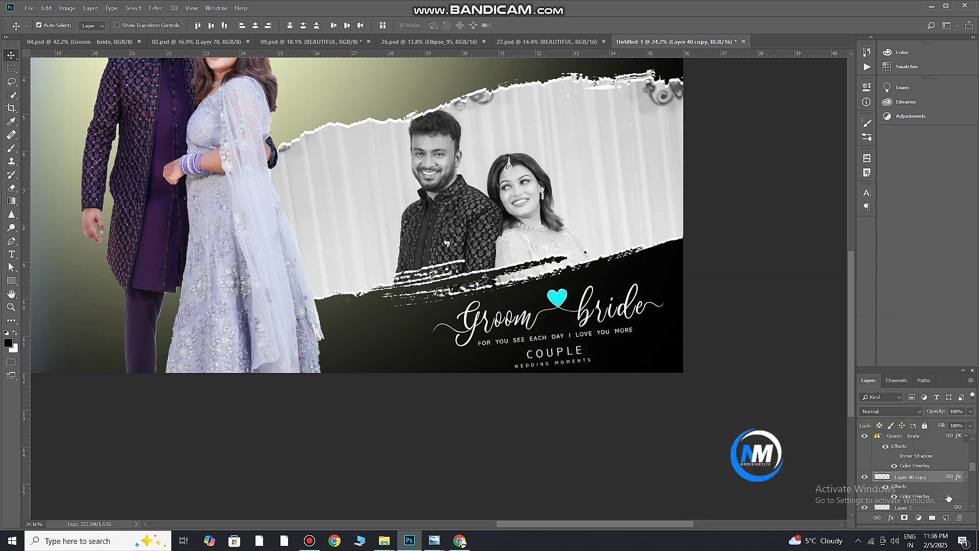
pyautogui.doubleClick(954, 507)
pyautogui.click(557, 428)
pyautogui.press('Return')
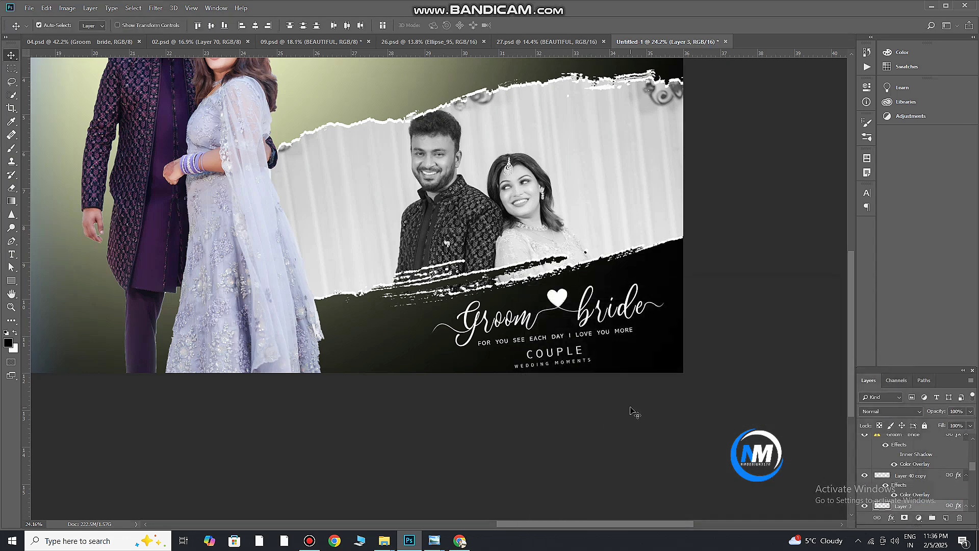
# - Select the album page's WEDDING MOMENTS layer and look through the title designs in 02.psd and 04.psd
pyautogui.hotkey('ctrl', '0')
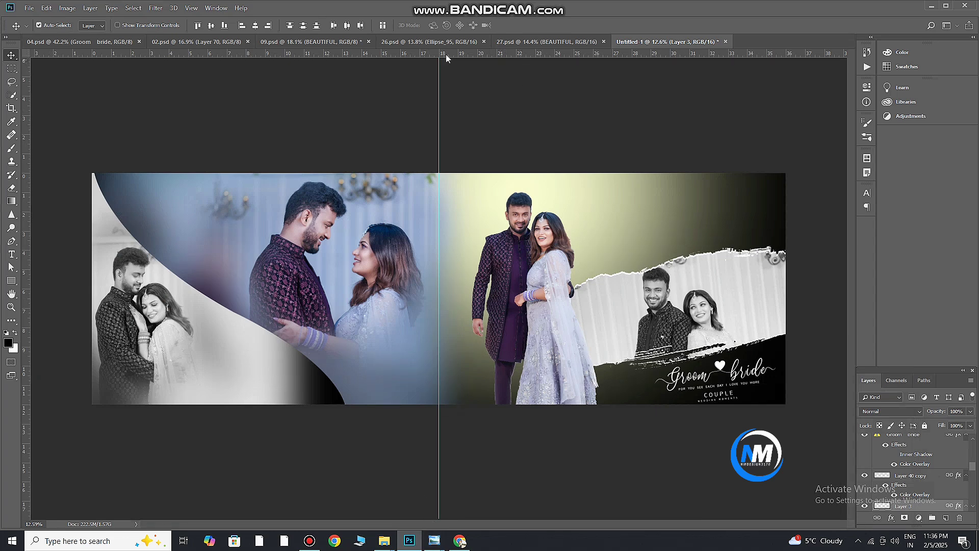
pyautogui.scroll(5, 916, 440)
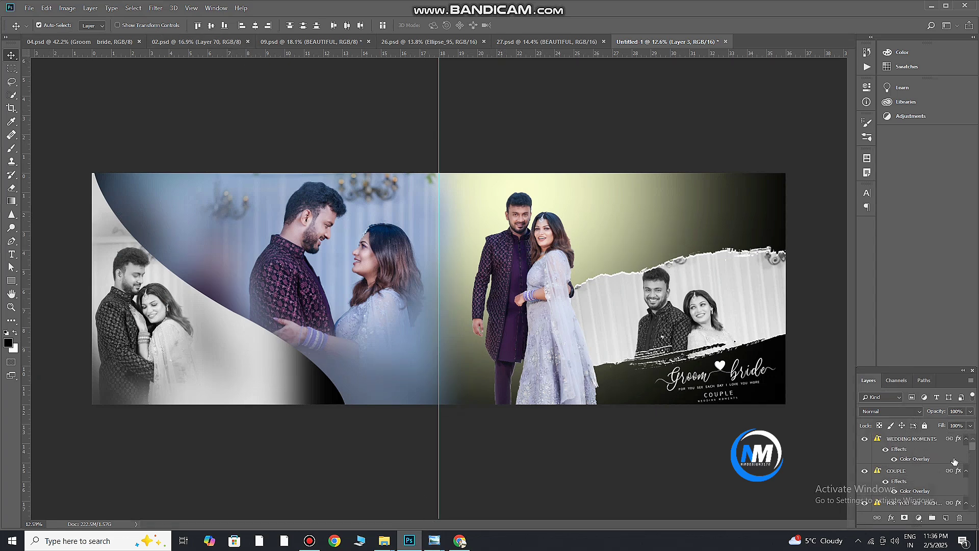
pyautogui.click(916, 439)
pyautogui.click(191, 40)
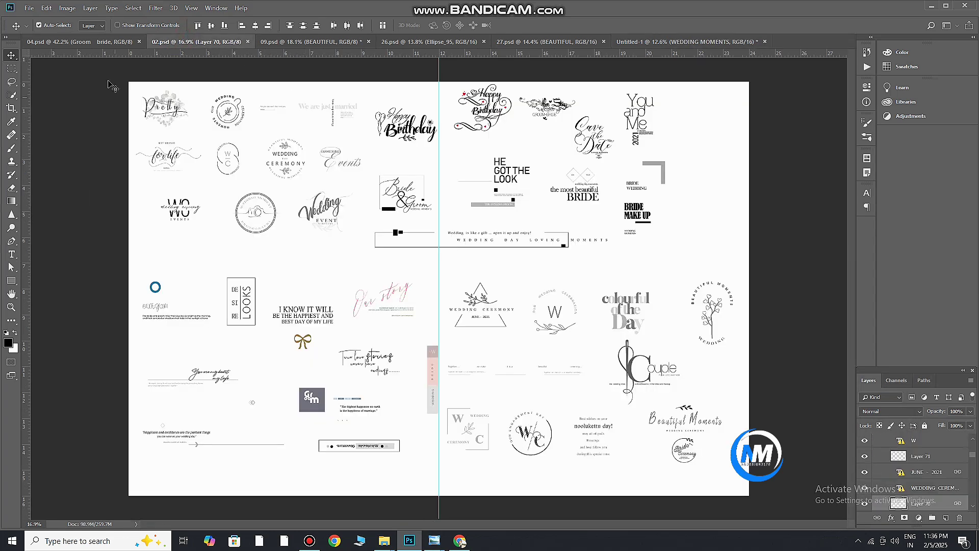
pyautogui.click(104, 42)
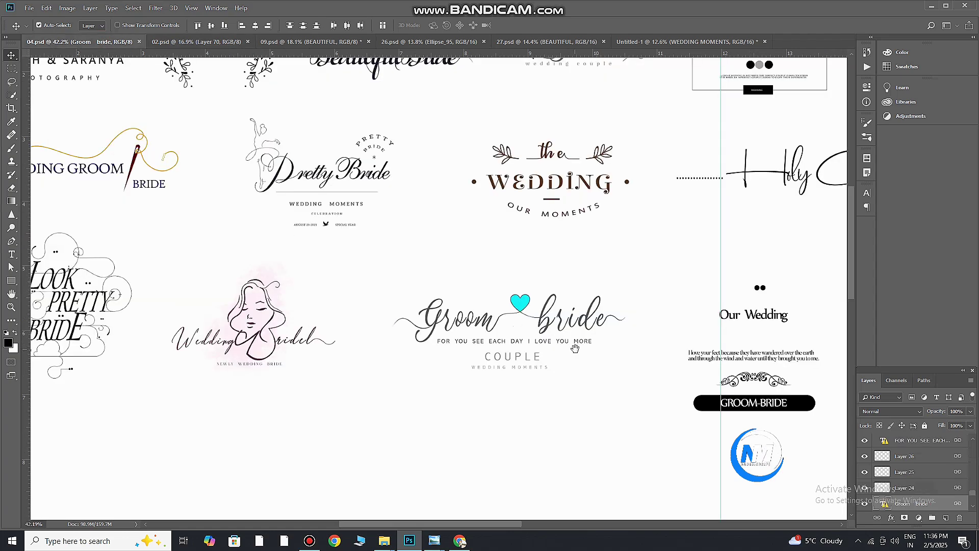
pyautogui.scroll(4, 575, 348)
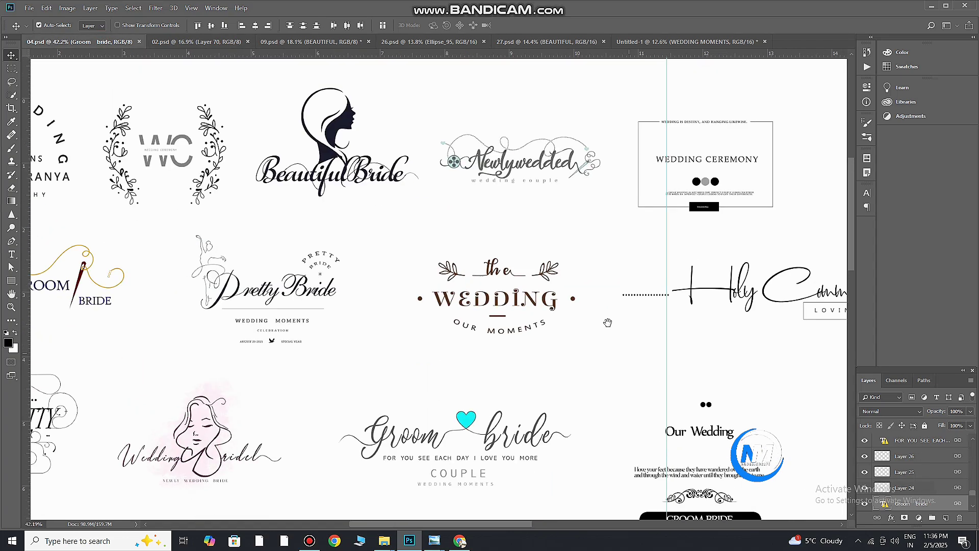
pyautogui.scroll(-4, 607, 322)
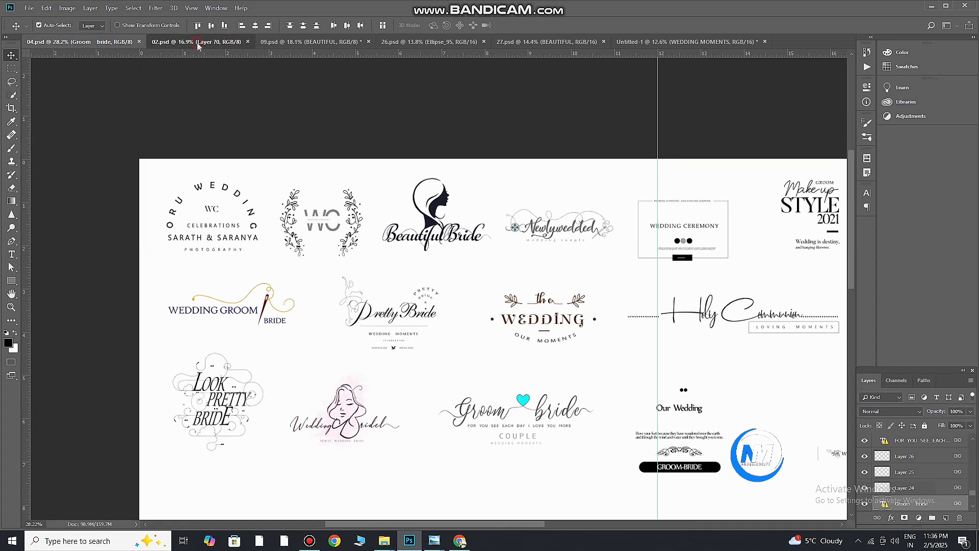
# - Copy the Couple title with its needle-and-thread artwork from 02.psd into the album page
pyautogui.click(199, 42)
pyautogui.click(689, 408)
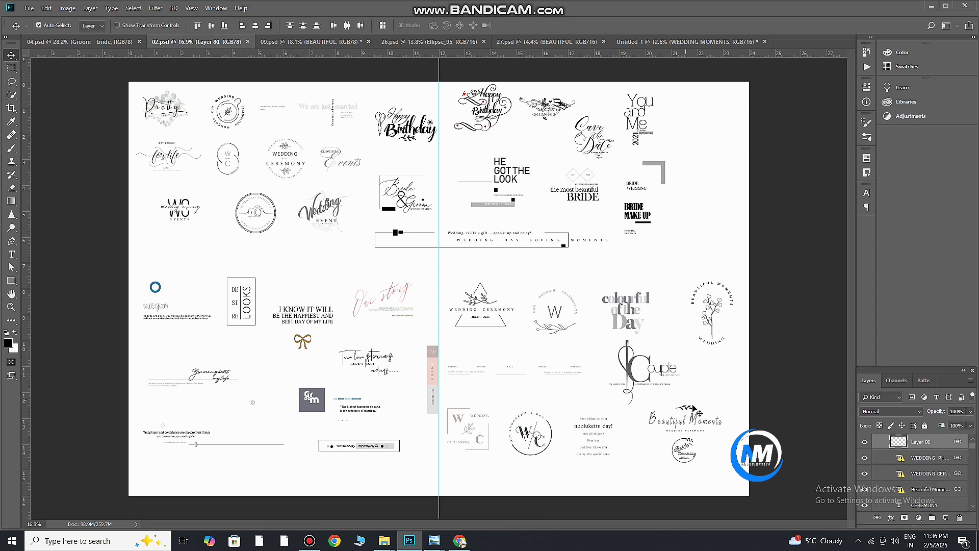
pyautogui.scroll(4, 689, 410)
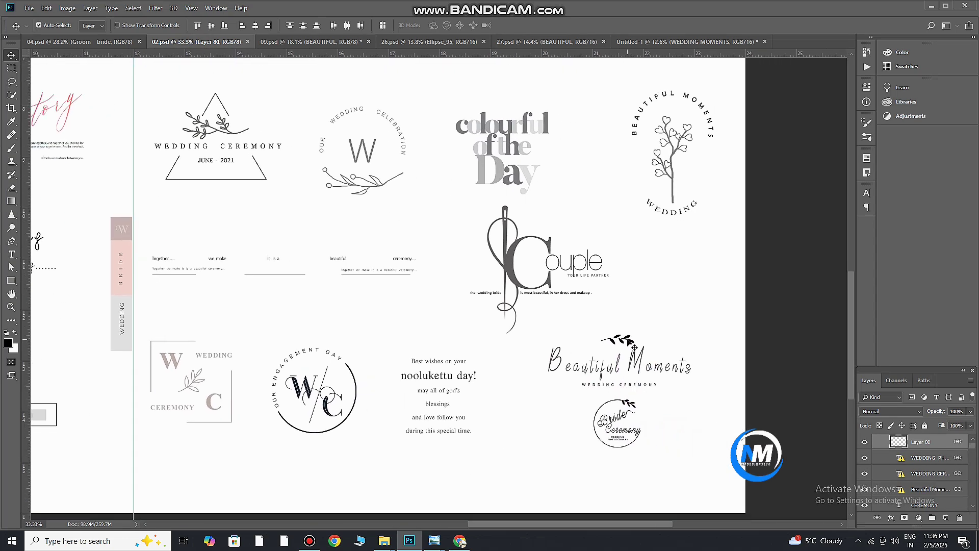
pyautogui.moveTo(635, 346); pyautogui.dragTo(641, 372)
pyautogui.moveTo(512, 264); pyautogui.dragTo(672, 161)
pyautogui.click(531, 271)
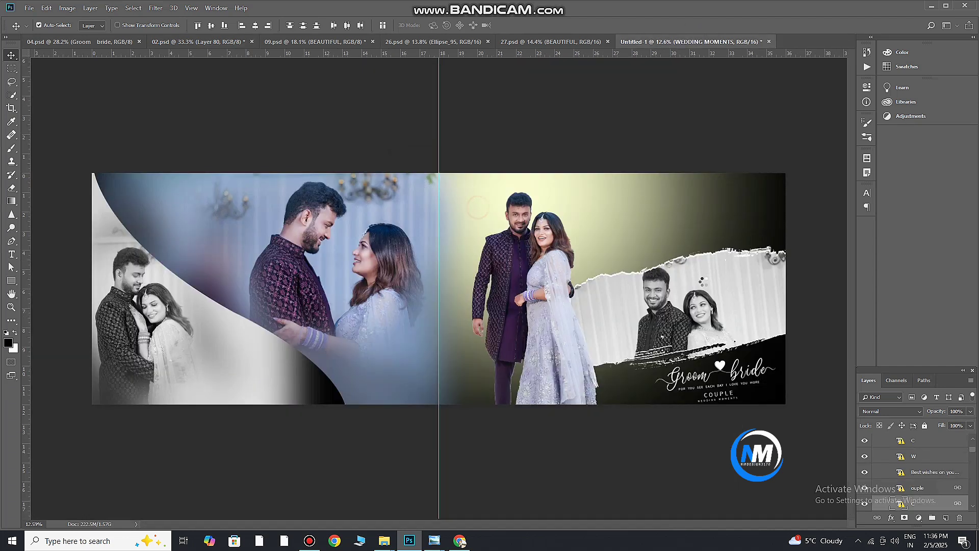
pyautogui.click(653, 291)
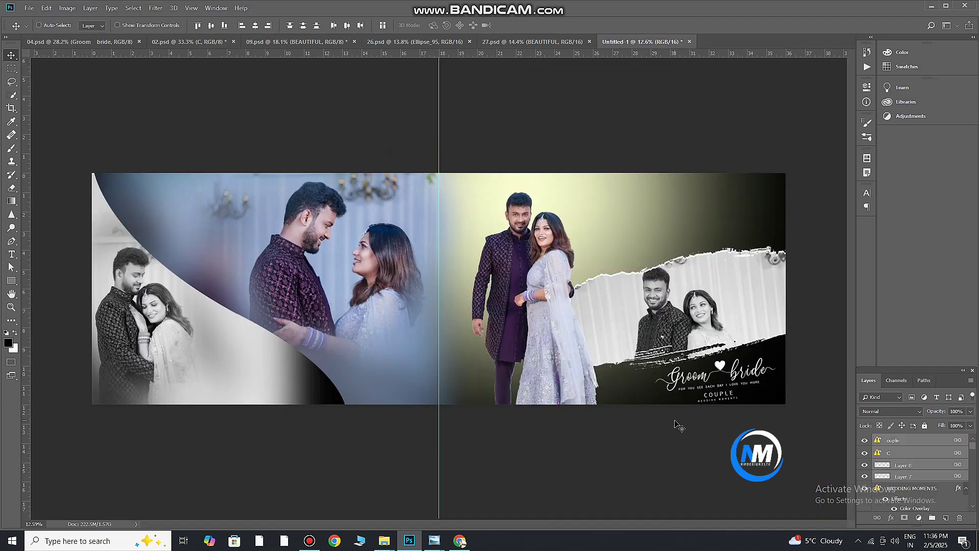
# - Scale the Couple title to about 160% and place it above the torn brush-stroke photo, beside the standing couple
pyautogui.hotkey('ctrl', 't')
pyautogui.click(442, 224)
pyautogui.moveTo(837, 293); pyautogui.dragTo(733, 270)
pyautogui.moveTo(704, 240); pyautogui.dragTo(649, 228)
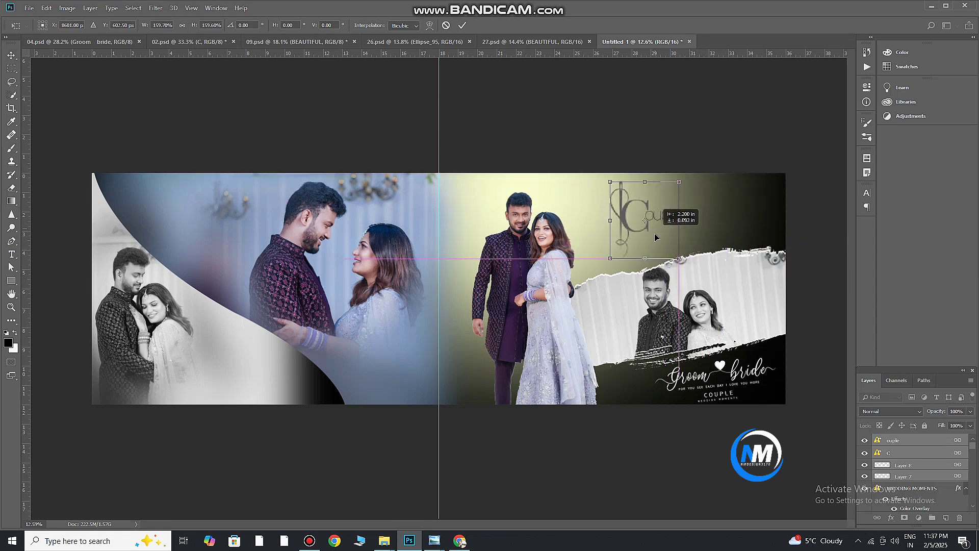
pyautogui.click(462, 25)
# - Apply a white Color Overlay to the ouple and C text layers of the Couple title
pyautogui.doubleClick(956, 443)
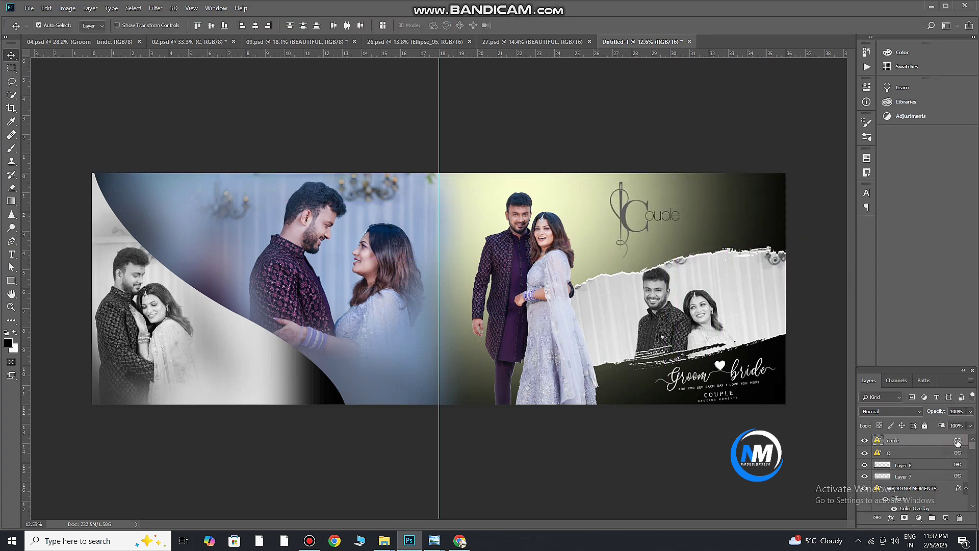
pyautogui.click(550, 429)
pyautogui.press('Return')
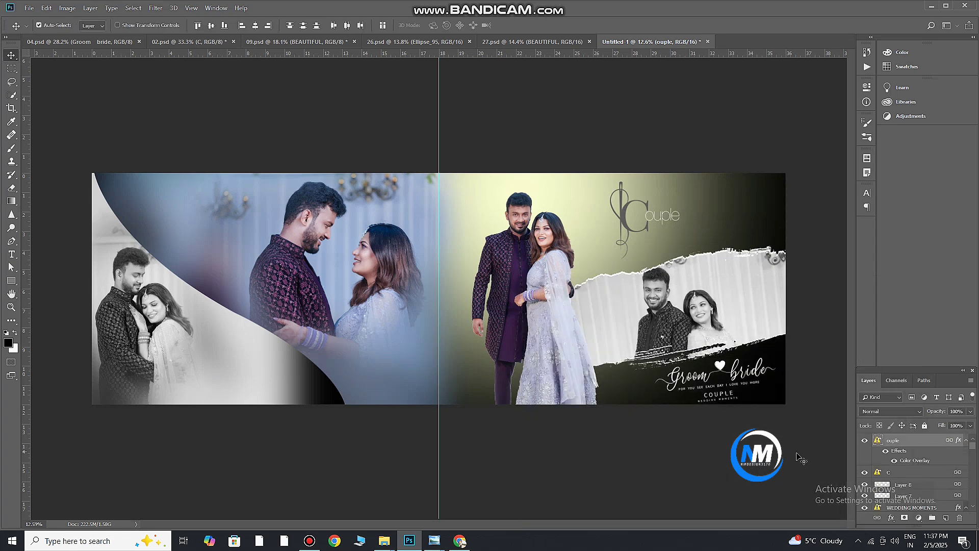
pyautogui.doubleClick(957, 474)
pyautogui.click(551, 429)
pyautogui.press('Return')
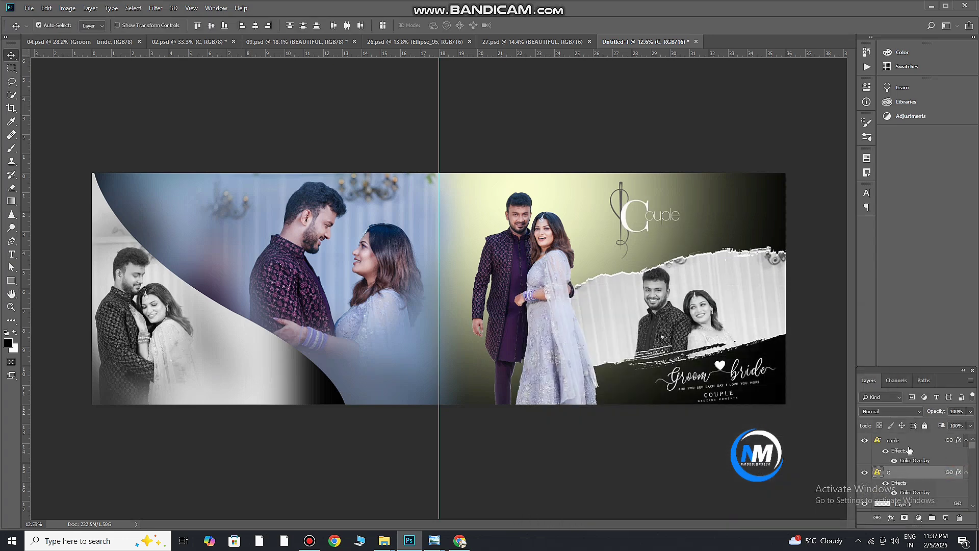
# - Apply a white Color Overlay to the title's needle and thread artwork on Layer 8 and Layer 7
pyautogui.doubleClick(958, 504)
pyautogui.click(551, 429)
pyautogui.press('Return')
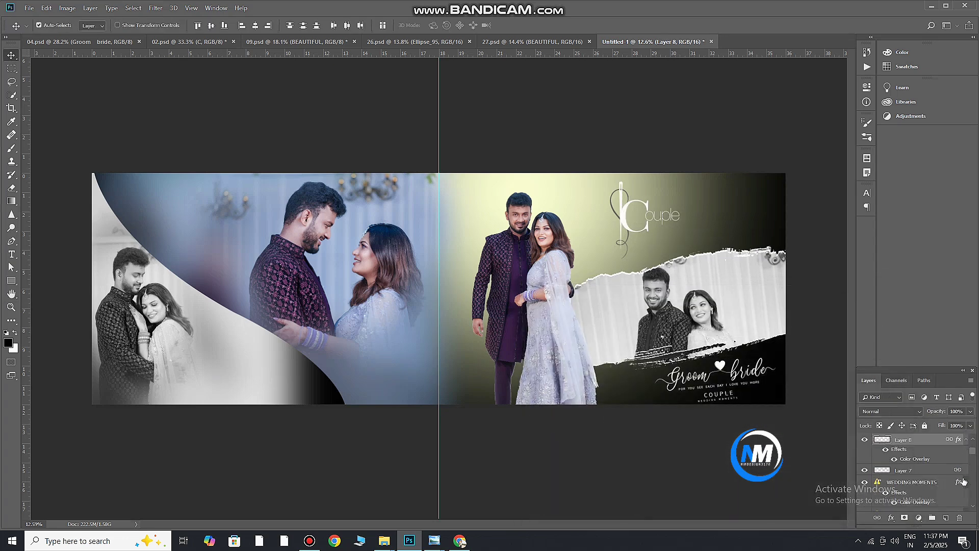
pyautogui.click(960, 470)
pyautogui.doubleClick(938, 470)
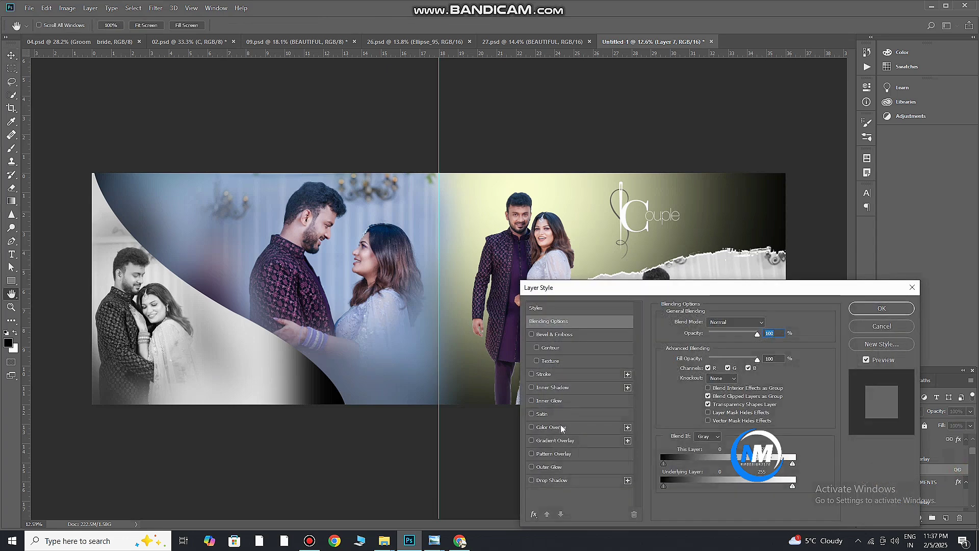
pyautogui.click(551, 429)
pyautogui.press('Return')
# - Remove the vertical centre guide from the album page
pyautogui.scroll(-1, 510, 273)
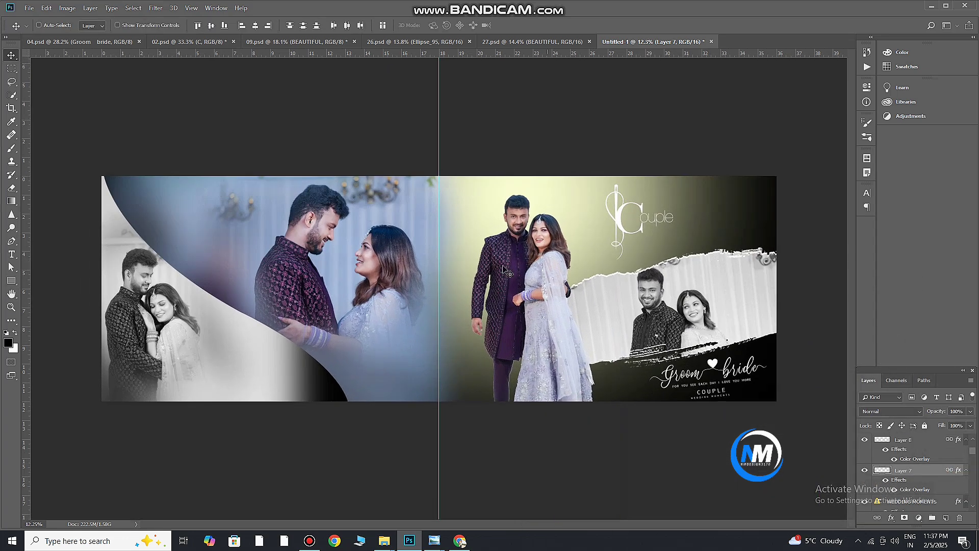
pyautogui.moveTo(440, 272); pyautogui.dragTo(23, 263)
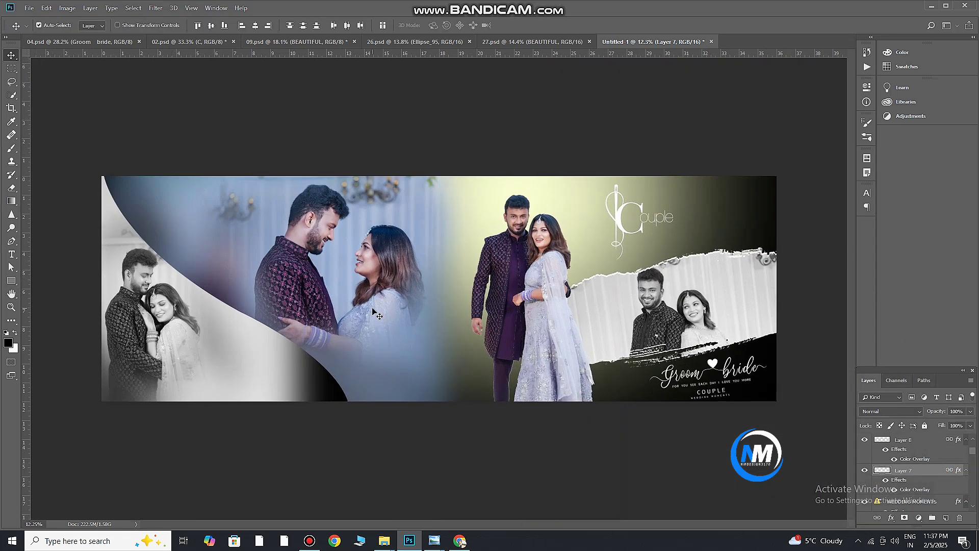